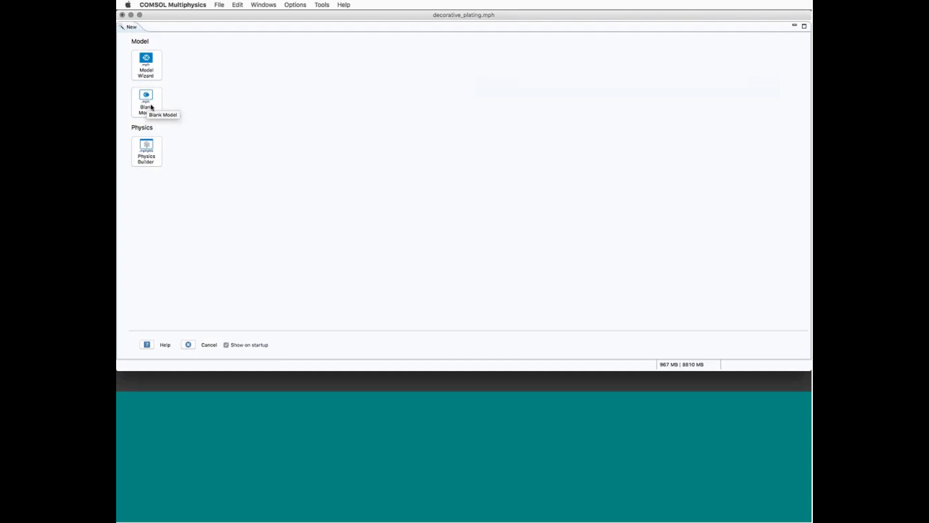
Start a new 3D model with the Model Wizard and expand the Electrochemistry physics branch
{"action": "left_click", "coordinate": [153, 72]}
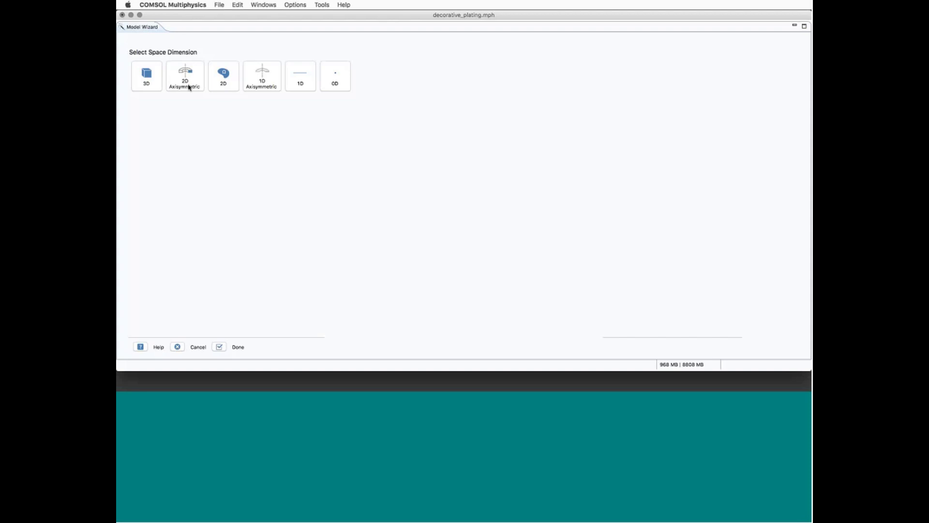
{"action": "left_click", "coordinate": [147, 81]}
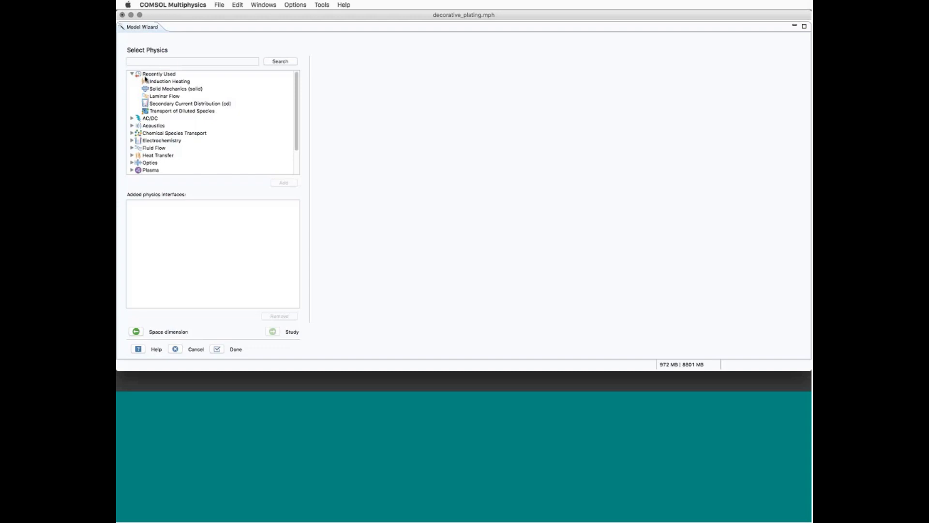
{"action": "left_click", "coordinate": [131, 74]}
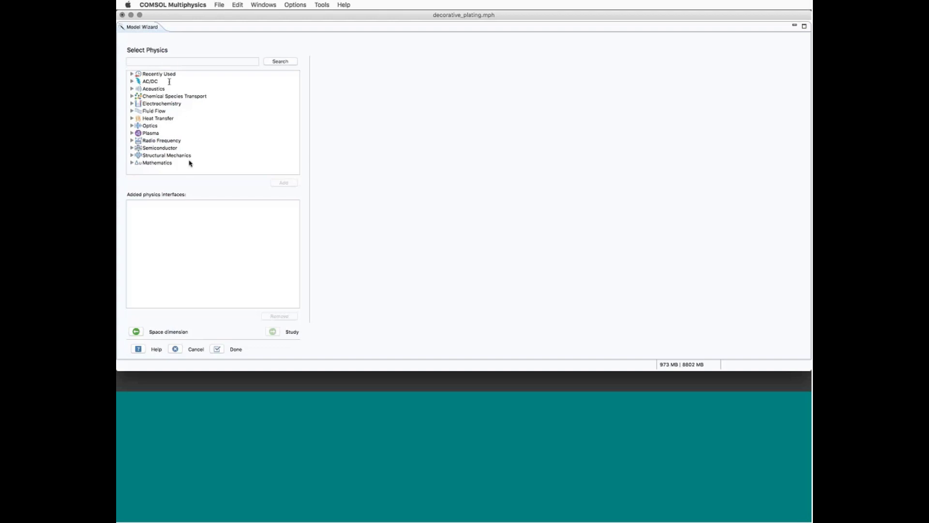
{"action": "left_click", "coordinate": [131, 104]}
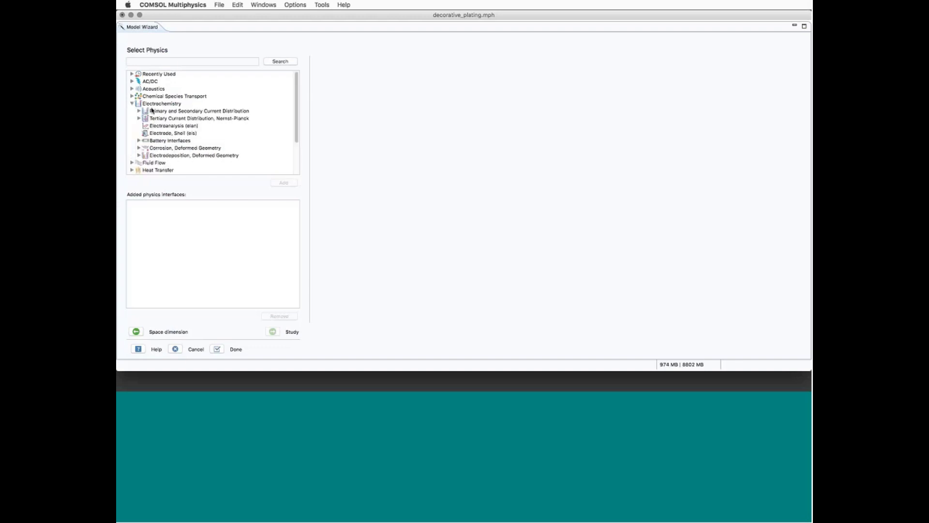
Expand the Primary and Secondary Current Distribution and the Tertiary Current Distribution, Nernst-Planck interface groups
{"action": "left_click", "coordinate": [139, 111]}
{"action": "scroll", "coordinate": [140, 138], "scroll_direction": "down", "scroll_amount": 3}
{"action": "scroll", "coordinate": [148, 133], "scroll_direction": "up", "scroll_amount": 2}
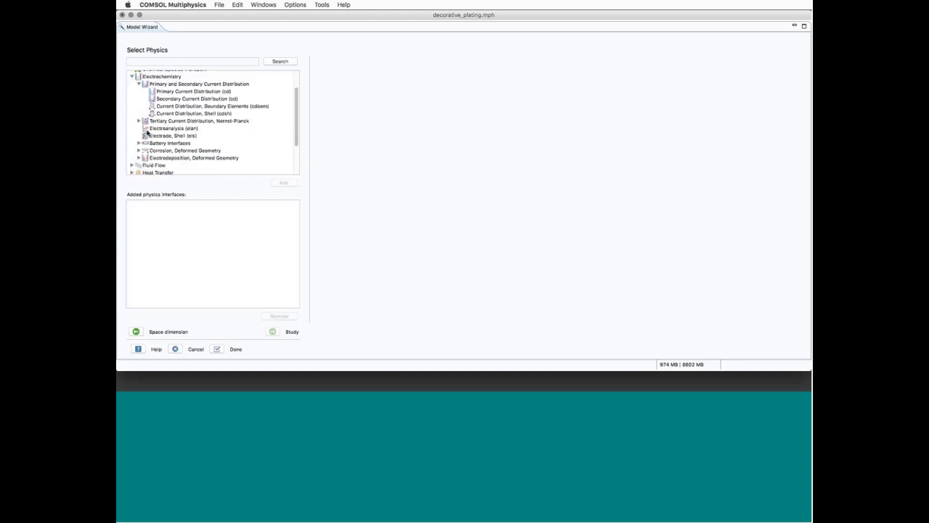
{"action": "left_click", "coordinate": [139, 120]}
{"action": "scroll", "coordinate": [167, 141], "scroll_direction": "down", "scroll_amount": 1}
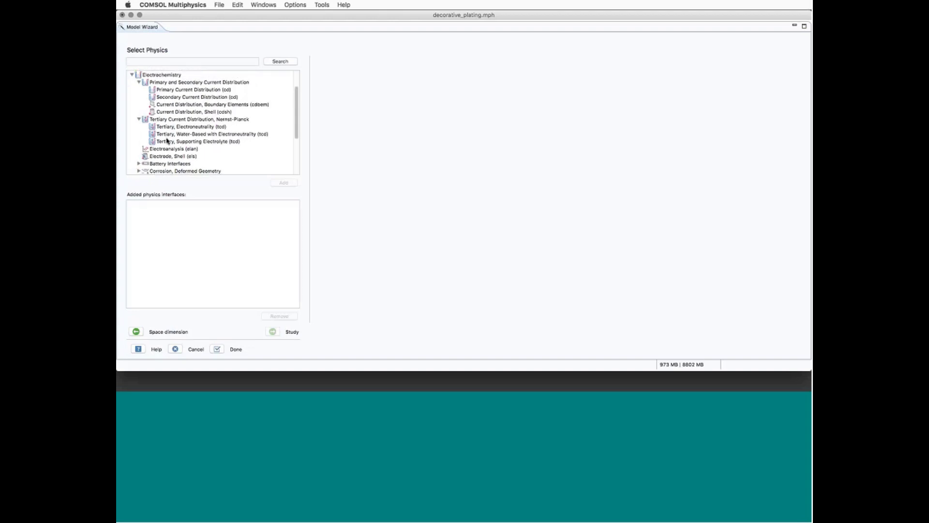
{"action": "scroll", "coordinate": [167, 141], "scroll_direction": "down", "scroll_amount": 2}
{"action": "scroll", "coordinate": [167, 141], "scroll_direction": "up", "scroll_amount": 4}
{"action": "scroll", "coordinate": [167, 142], "scroll_direction": "down", "scroll_amount": 2}
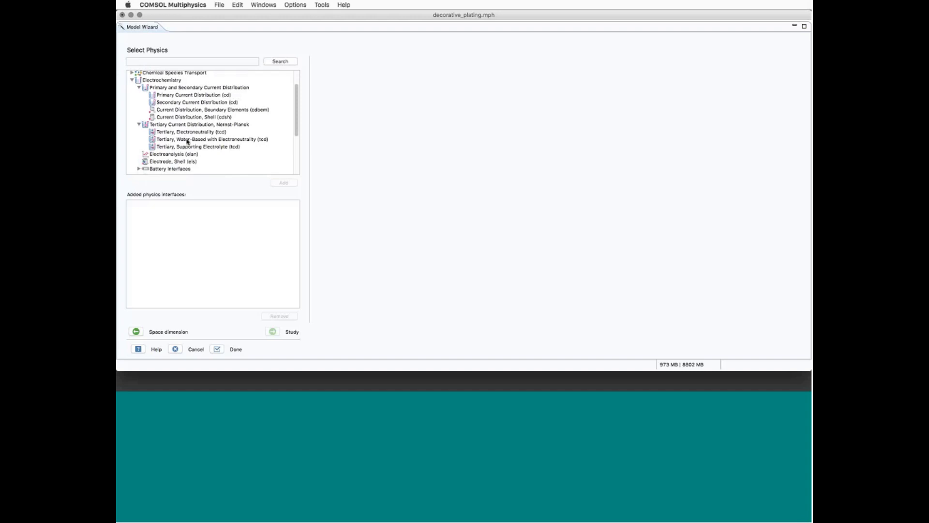
Compare the descriptions of the Primary, Secondary and Tertiary Current Distribution interfaces
{"action": "left_click", "coordinate": [178, 96]}
{"action": "left_click", "coordinate": [178, 96]}
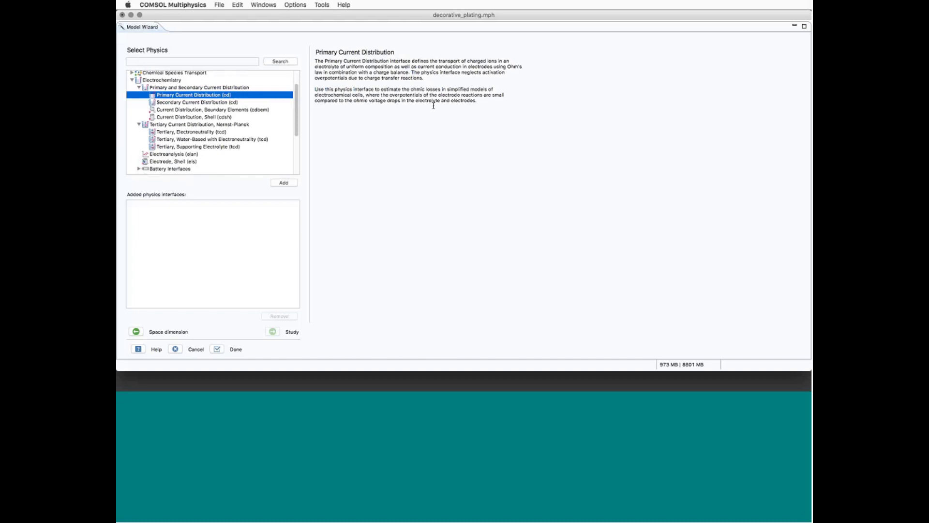
{"action": "left_click", "coordinate": [194, 103]}
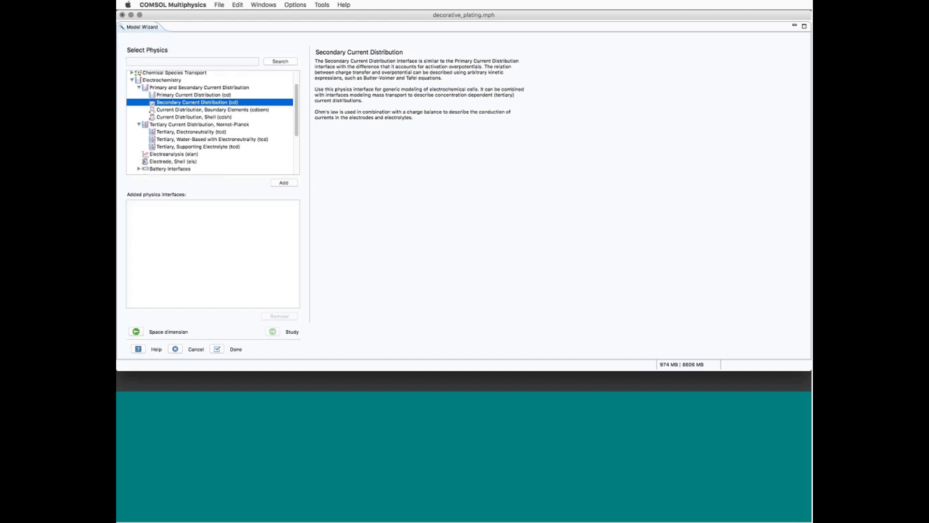
{"action": "left_click", "coordinate": [184, 125]}
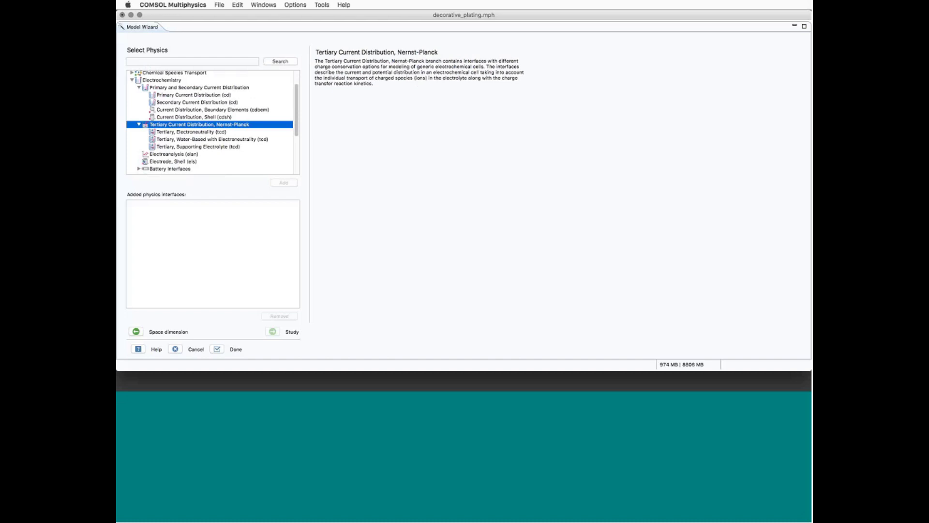
{"action": "left_click", "coordinate": [183, 102]}
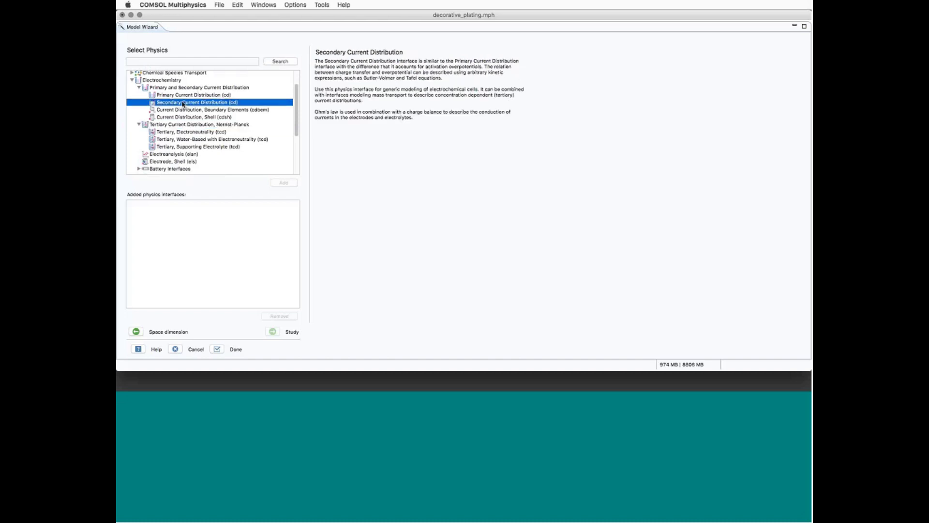
{"action": "left_click", "coordinate": [183, 96]}
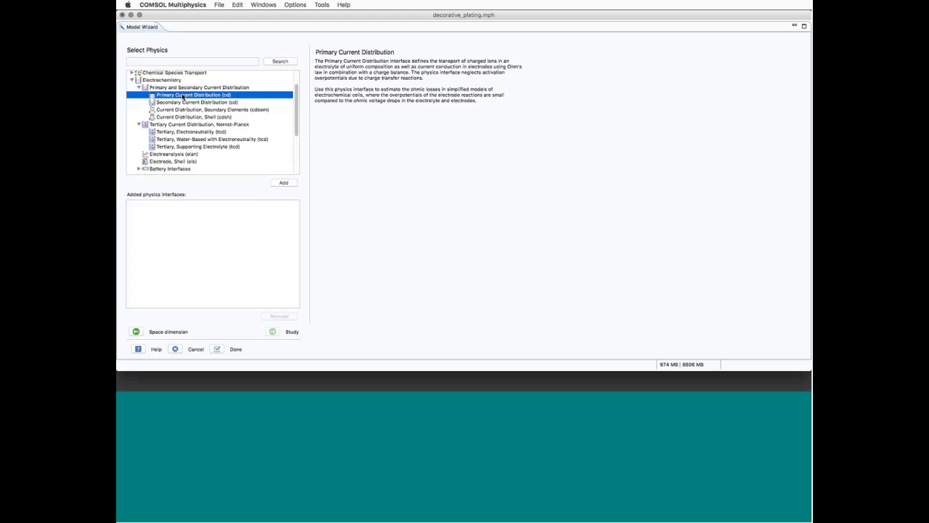
{"action": "left_click", "coordinate": [184, 103]}
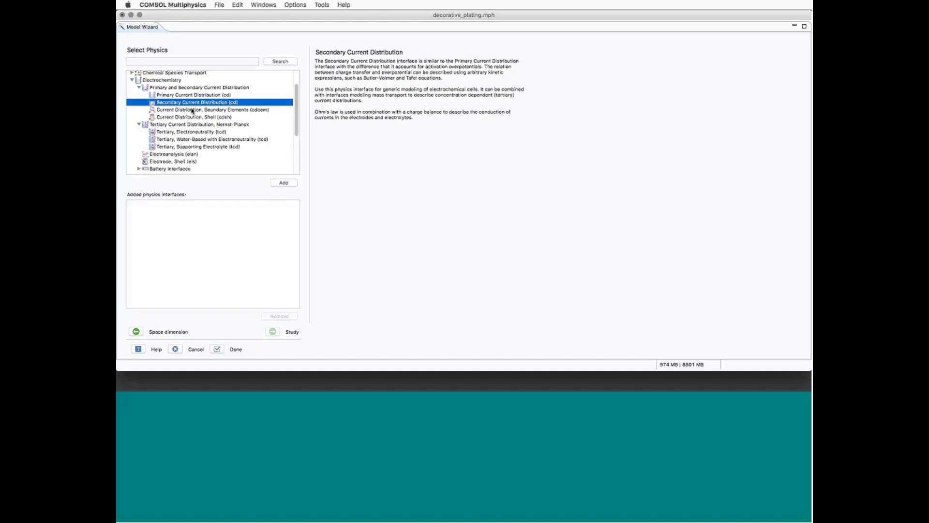
{"action": "left_click", "coordinate": [184, 126]}
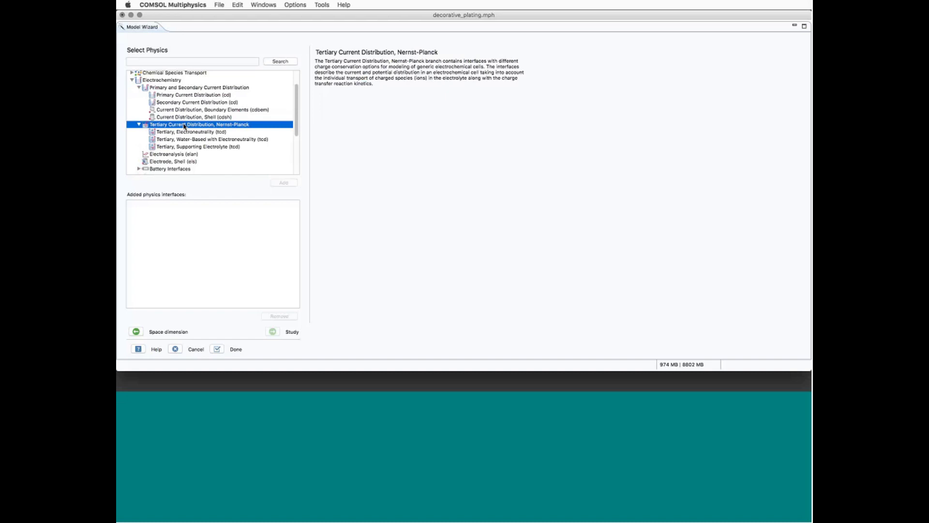
Add the Secondary Current Distribution interface and review its electrolyte and electric potential variable names
{"action": "left_click", "coordinate": [178, 104]}
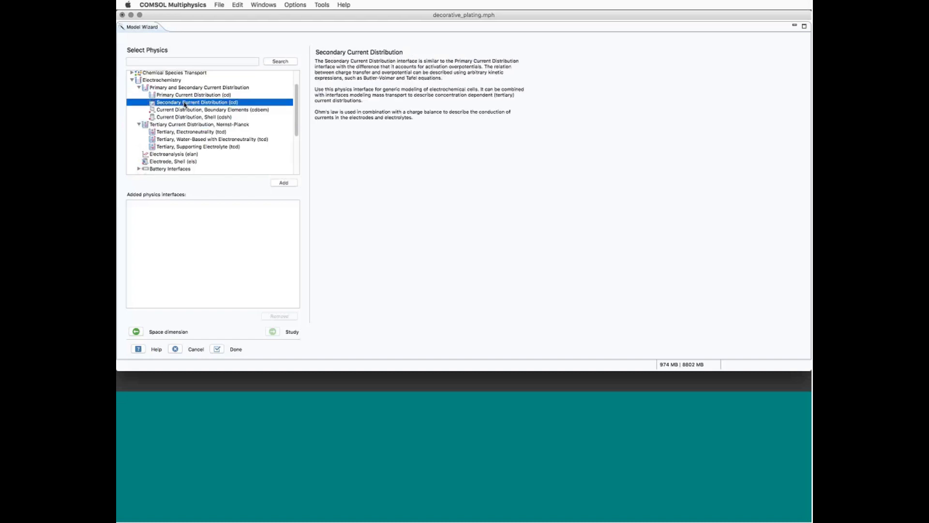
{"action": "left_click", "coordinate": [284, 183]}
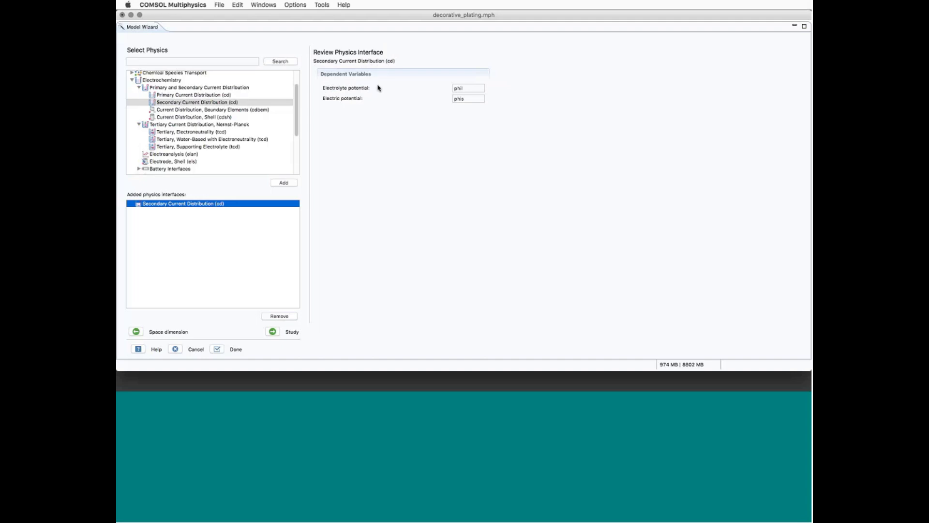
{"action": "left_click", "coordinate": [467, 88]}
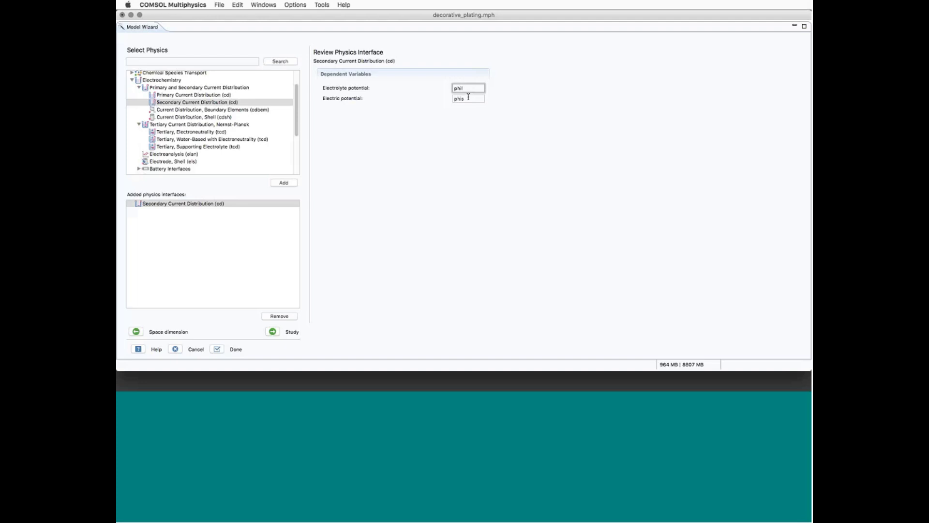
{"action": "left_click", "coordinate": [468, 98]}
Choose the Time Dependent with Initialization study and create the model, discarding the changes to decorative_plating.mph
{"action": "left_click", "coordinate": [272, 332]}
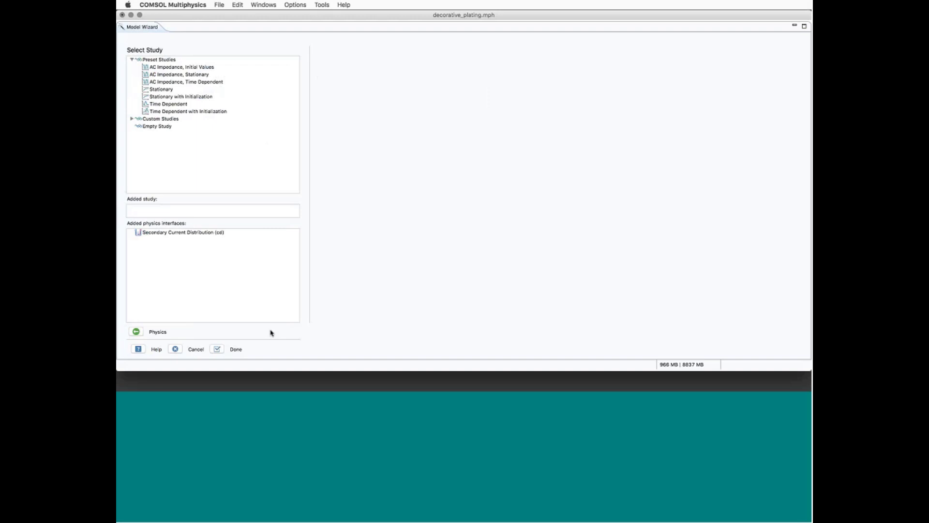
{"action": "left_click", "coordinate": [199, 111]}
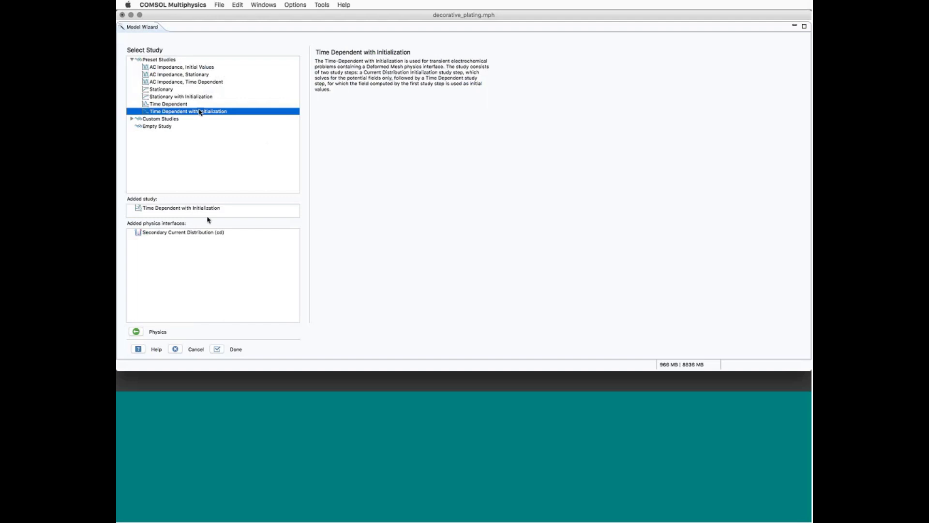
{"action": "left_click", "coordinate": [217, 349]}
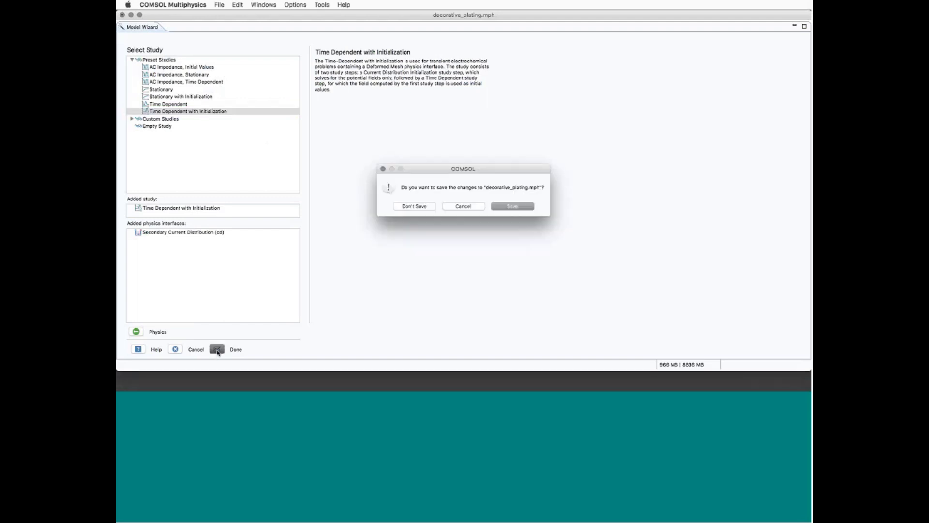
{"action": "left_click", "coordinate": [414, 206]}
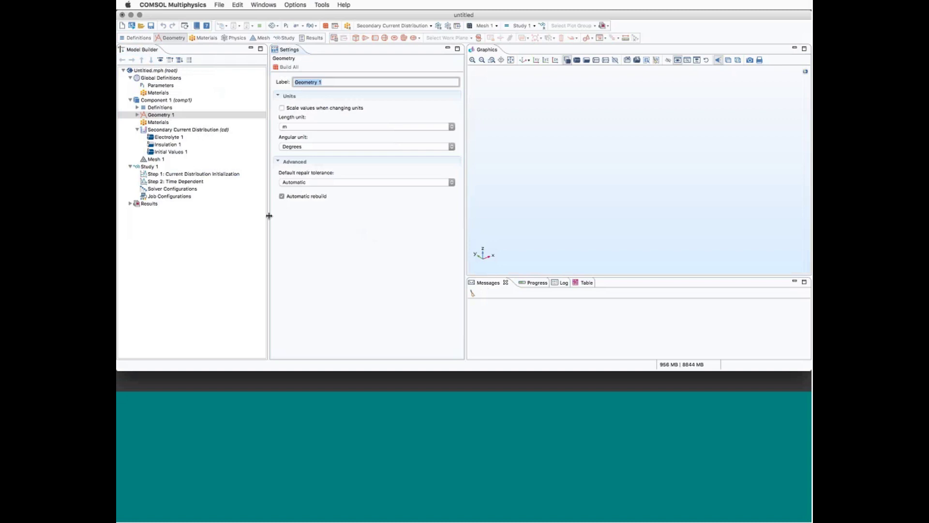
Narrow the model tree and settings areas to enlarge the graphics view, and expand the Definitions and Geometry 1 nodes
{"action": "left_click_drag", "start_coordinate": [268, 213], "coordinate": [257, 214]}
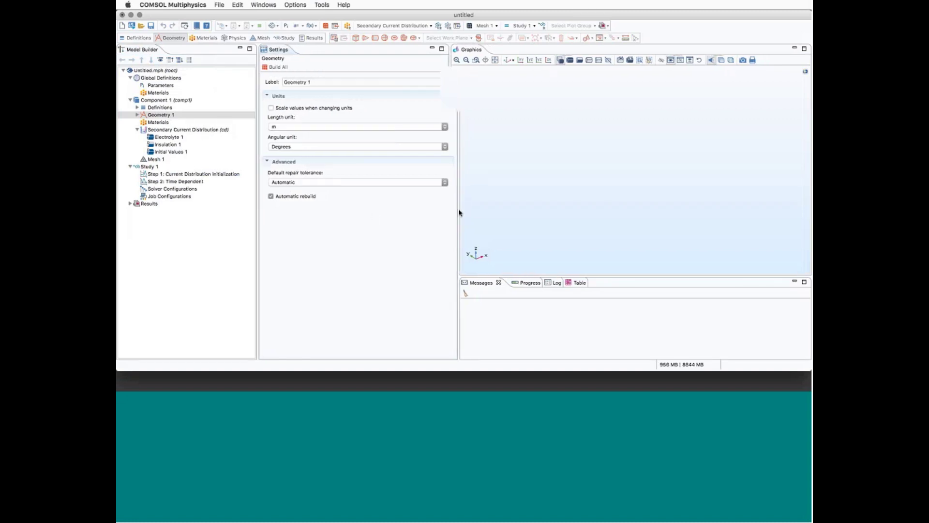
{"action": "left_click_drag", "start_coordinate": [458, 210], "coordinate": [432, 213]}
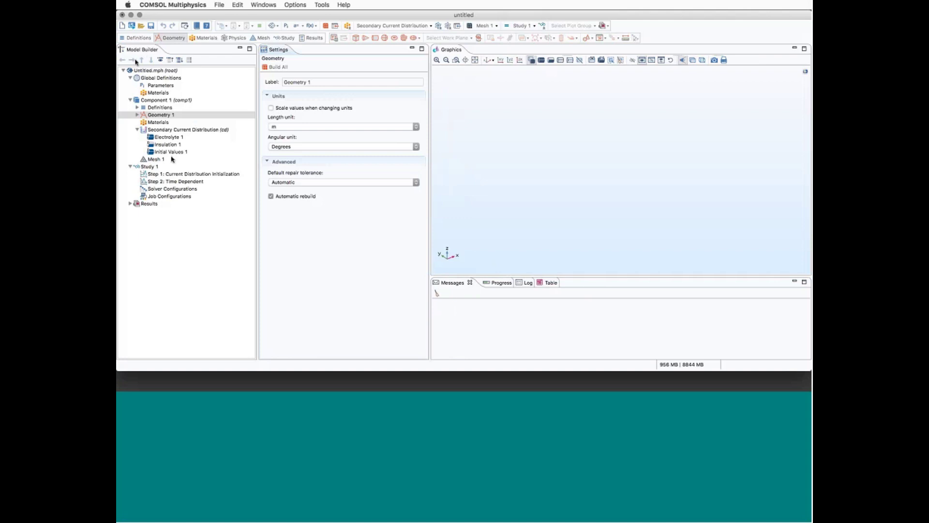
{"action": "left_click", "coordinate": [137, 108]}
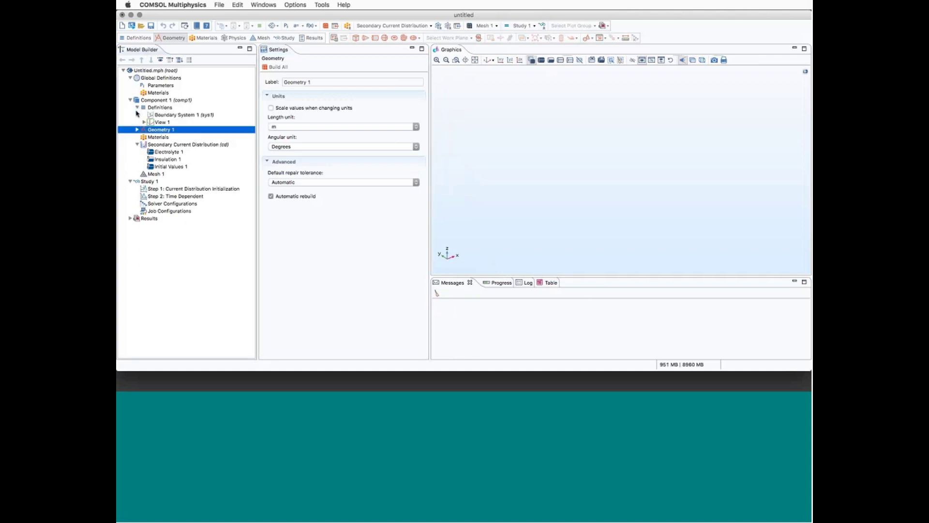
{"action": "left_click", "coordinate": [137, 129]}
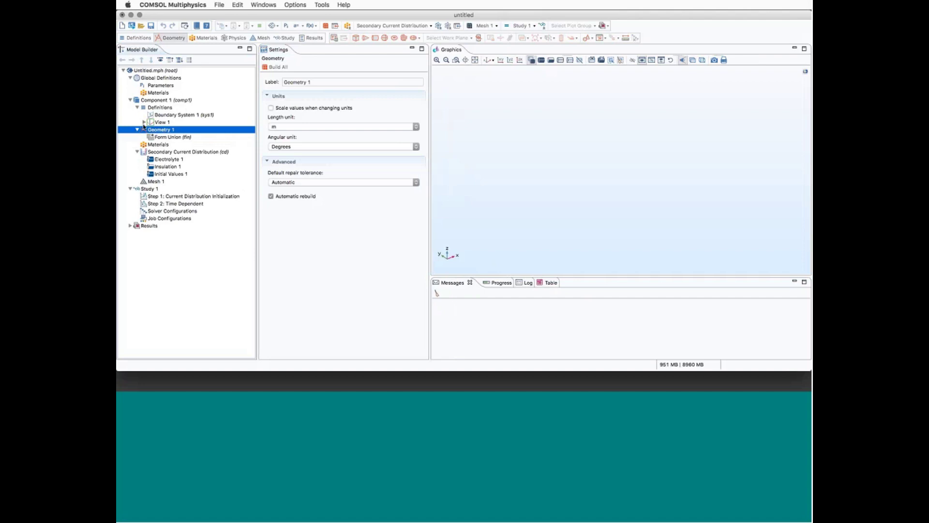
Look through the Parameters, Geometry 1 and Secondary Current Distribution settings, and show the interface's governing equations
{"action": "left_click", "coordinate": [156, 86]}
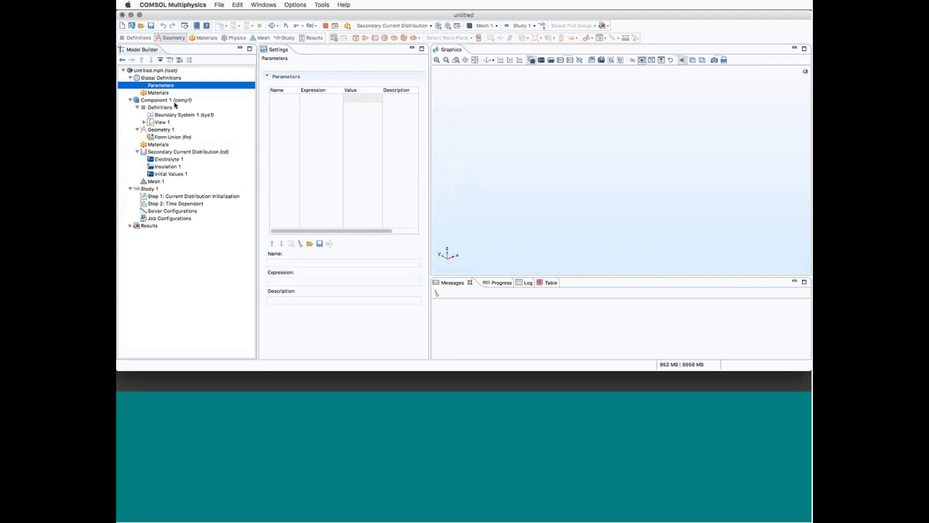
{"action": "left_click", "coordinate": [159, 131]}
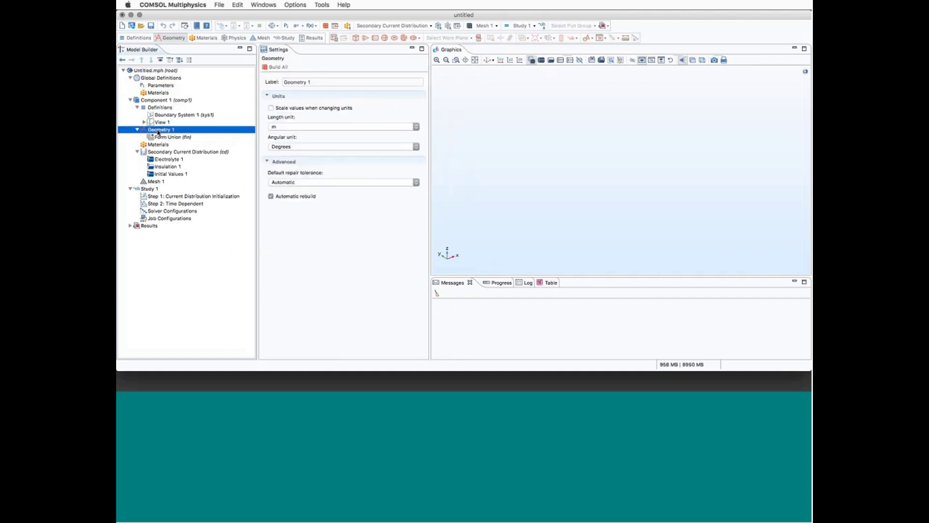
{"action": "left_click", "coordinate": [191, 152]}
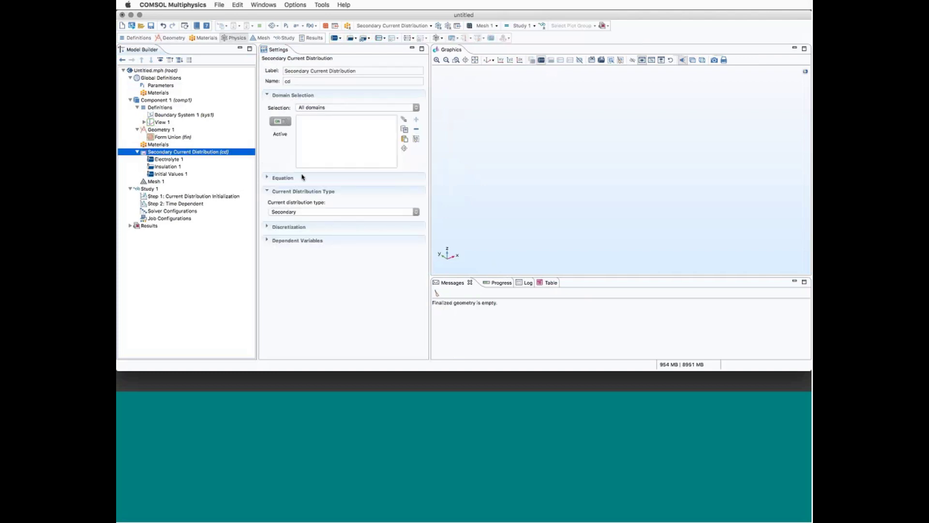
{"action": "left_click", "coordinate": [283, 179]}
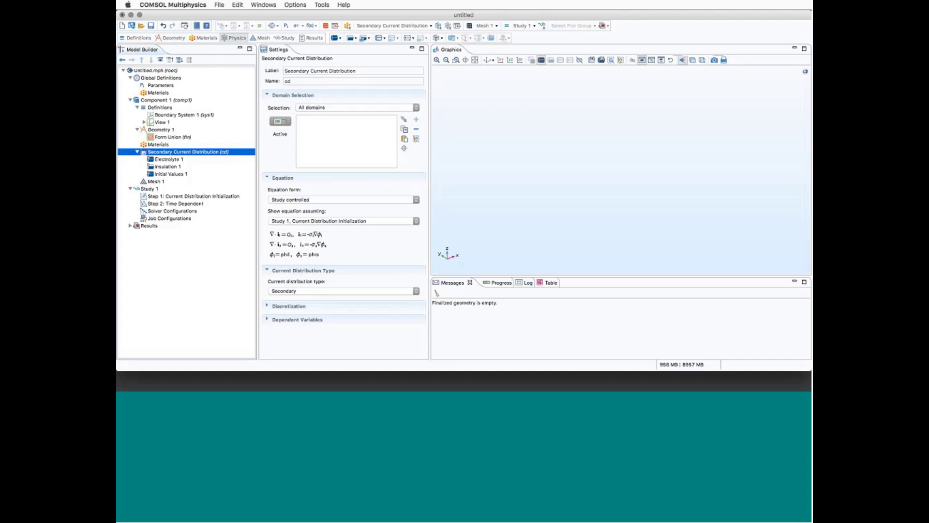
Load the global parameters from decorative_plating_parameters.txt, with the settings area widened and the Expression column narrowed
{"action": "left_click", "coordinate": [160, 85]}
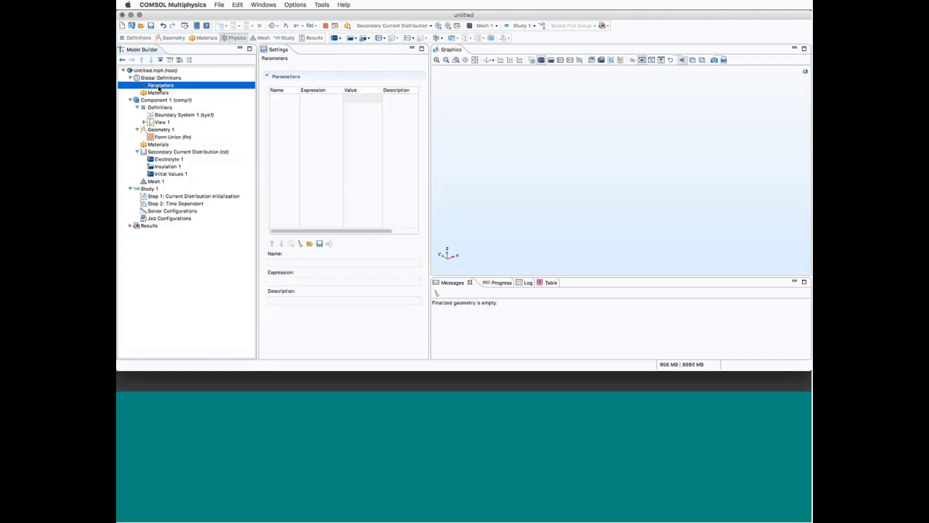
{"action": "left_click_drag", "start_coordinate": [430, 106], "coordinate": [477, 113]}
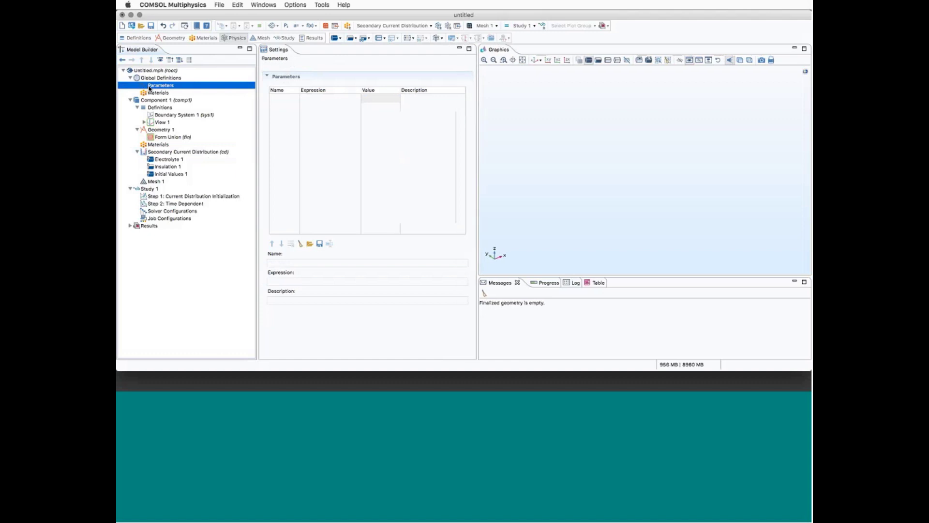
{"action": "left_click", "coordinate": [309, 244]}
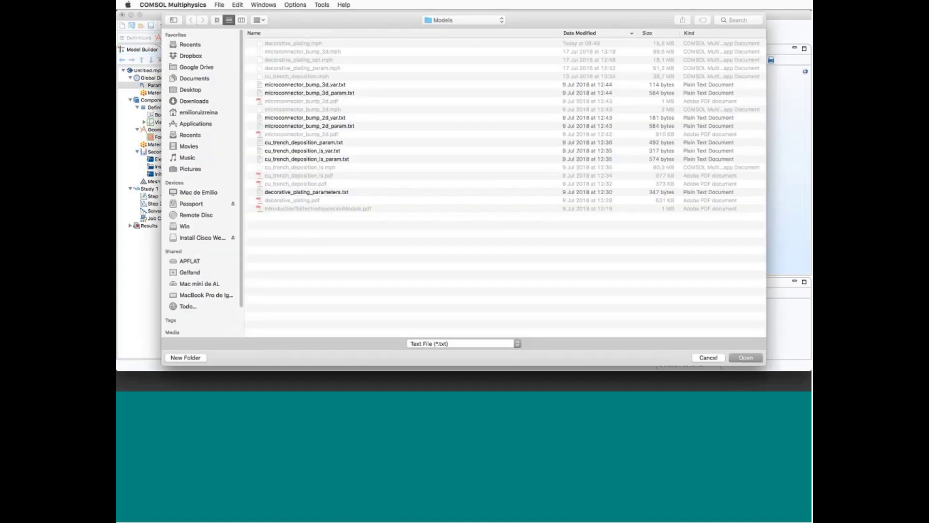
{"action": "left_click", "coordinate": [306, 192]}
{"action": "left_click", "coordinate": [746, 357]}
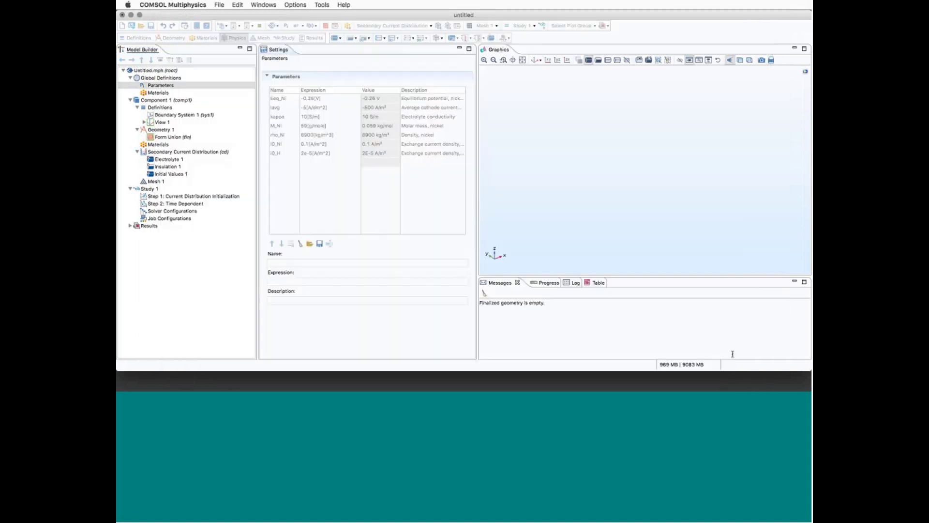
{"action": "left_click_drag", "start_coordinate": [477, 145], "coordinate": [506, 141]}
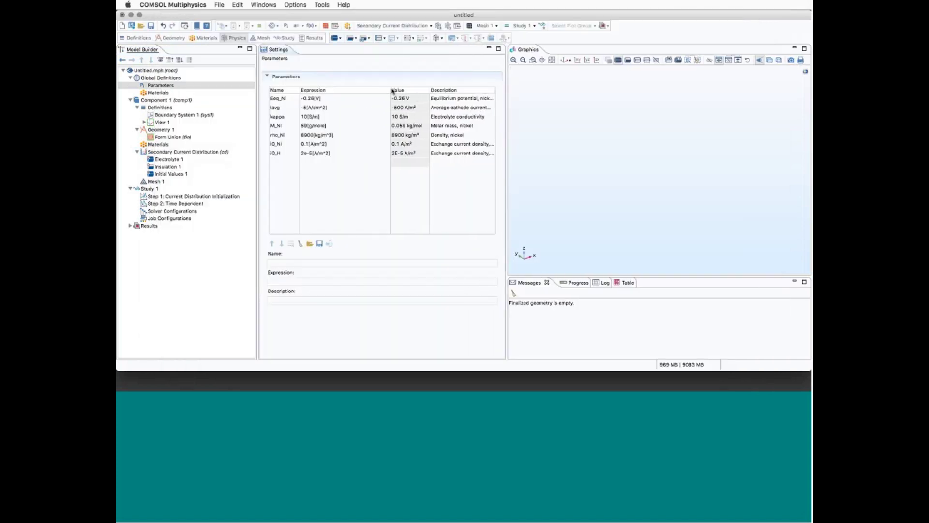
{"action": "left_click_drag", "start_coordinate": [391, 90], "coordinate": [351, 92]}
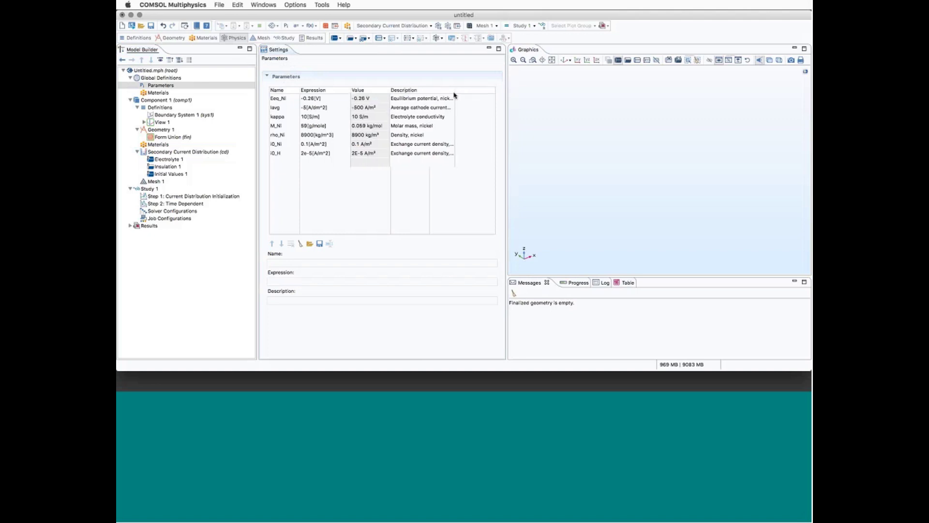
Widen the Description column and review the imported parameters one by one, from the nickel equilibrium potential to the hydrogen exchange current density
{"action": "left_click_drag", "start_coordinate": [455, 95], "coordinate": [494, 92]}
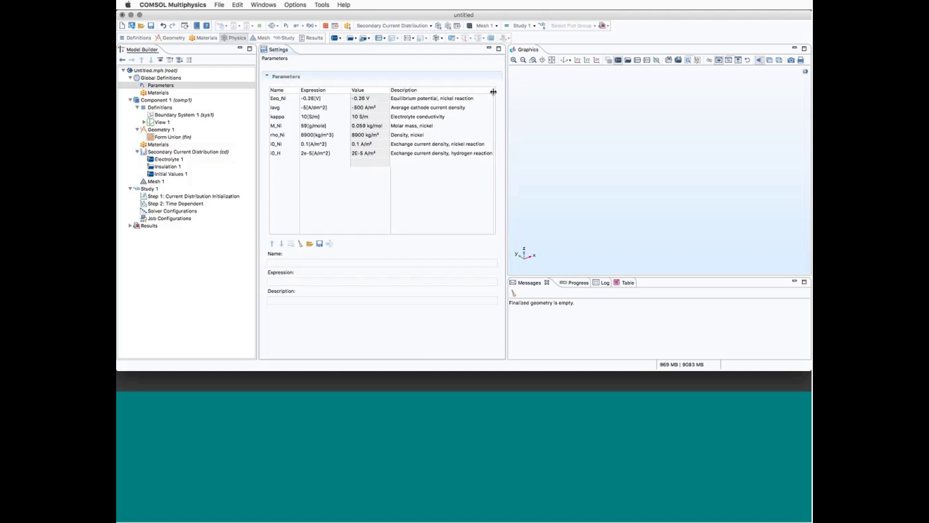
{"action": "left_click", "coordinate": [281, 100]}
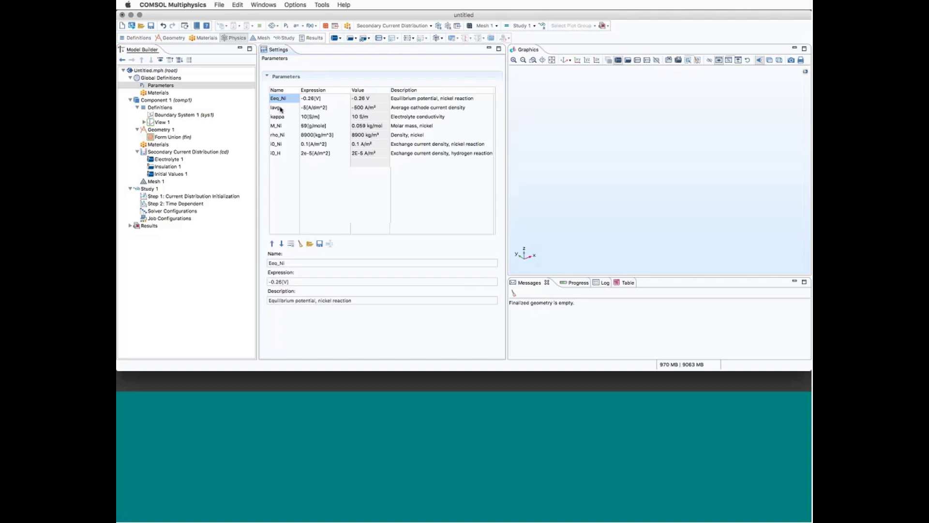
{"action": "left_click", "coordinate": [282, 108]}
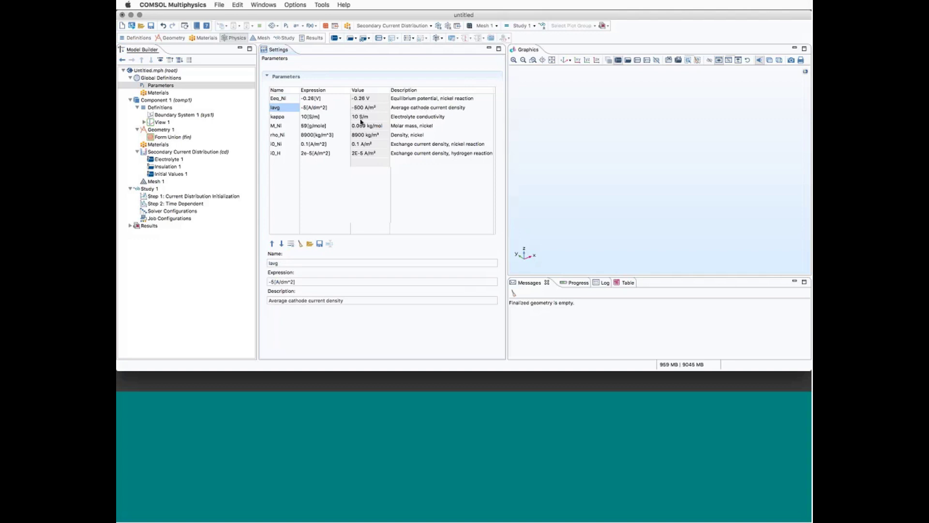
{"action": "left_click", "coordinate": [279, 118]}
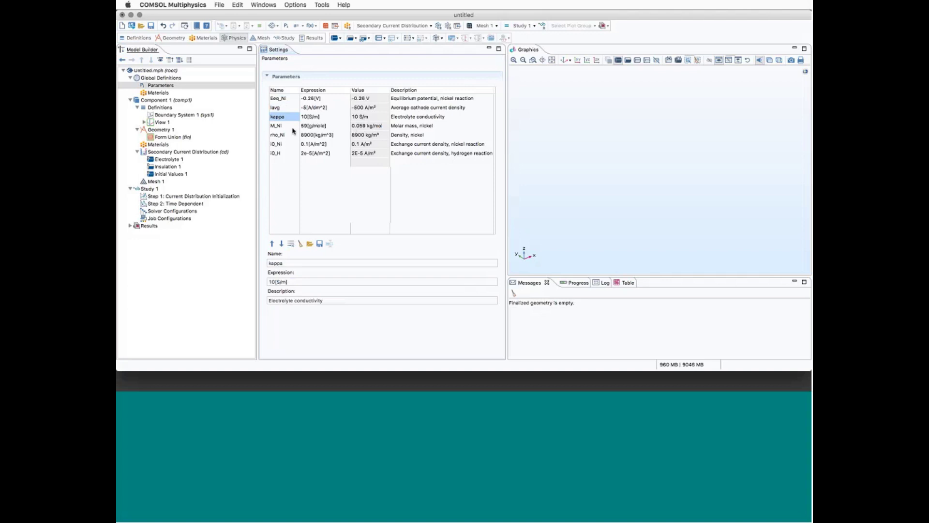
{"action": "left_click", "coordinate": [288, 126]}
{"action": "left_click", "coordinate": [287, 137]}
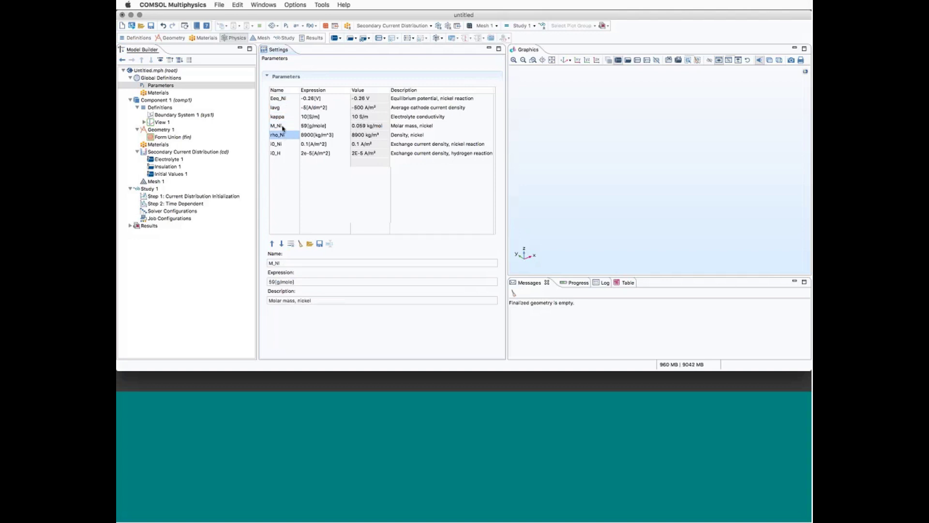
{"action": "left_click", "coordinate": [281, 126]}
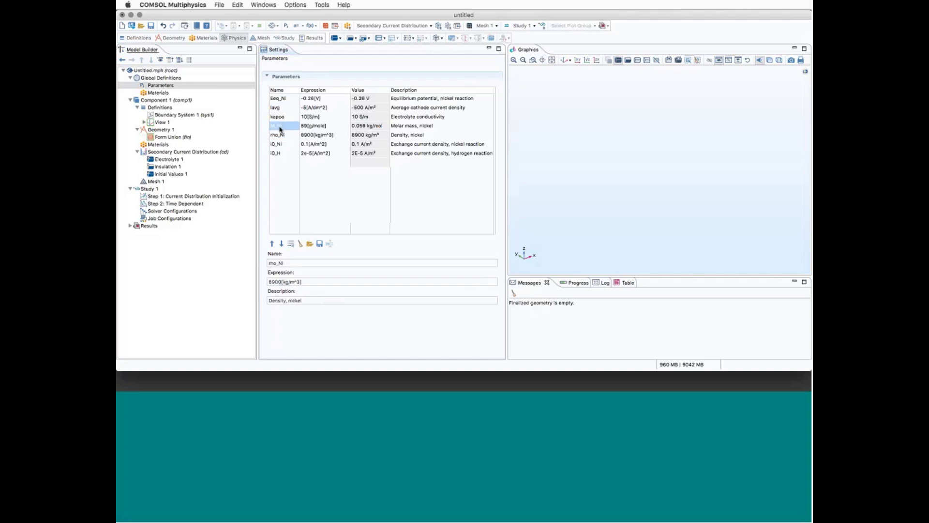
{"action": "left_click", "coordinate": [281, 136]}
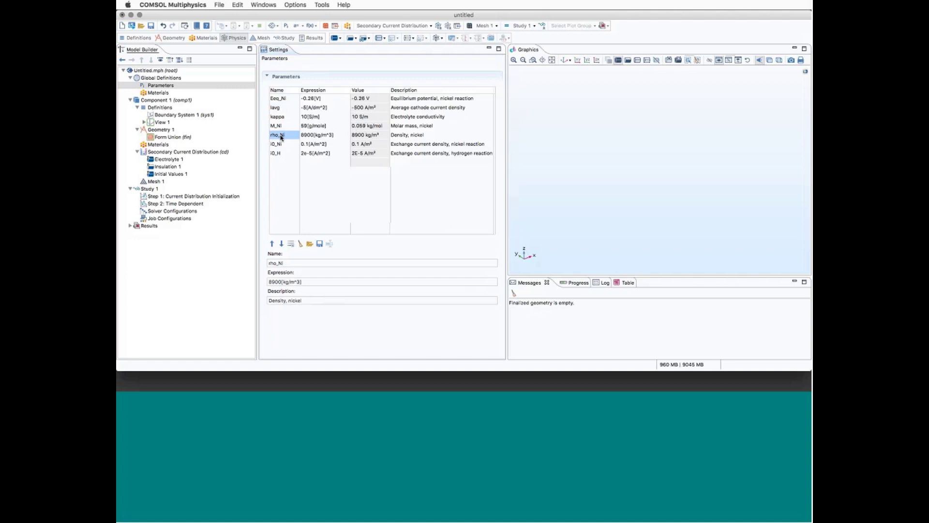
{"action": "left_click", "coordinate": [283, 145]}
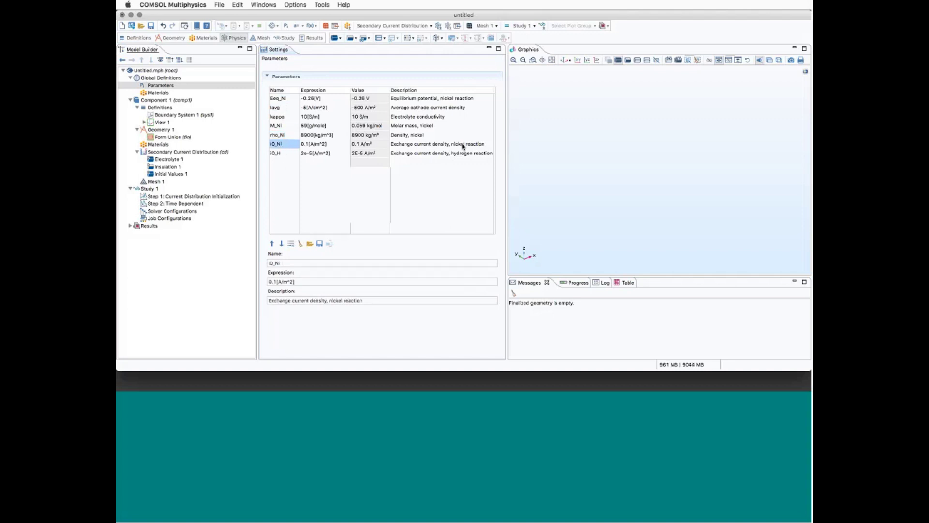
{"action": "left_click", "coordinate": [290, 154]}
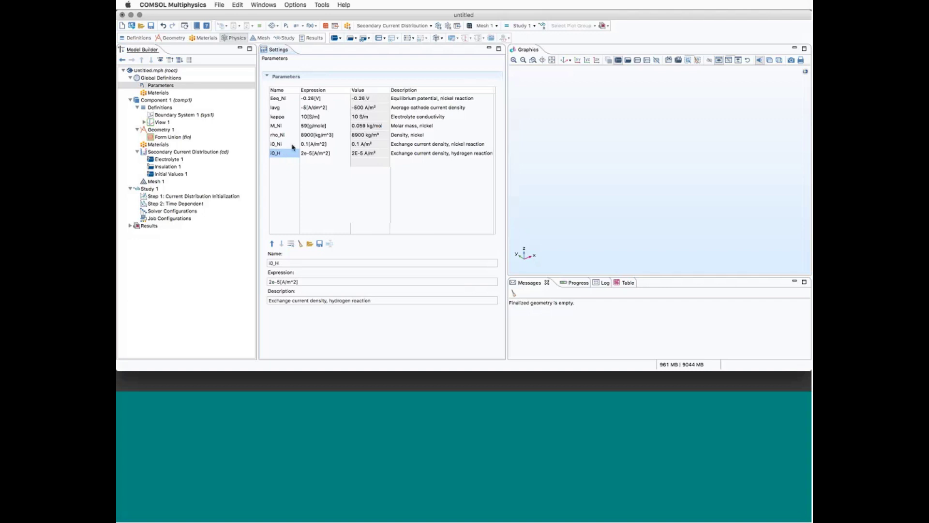
{"action": "key", "text": "Up"}
{"action": "left_click", "coordinate": [285, 153]}
{"action": "left_click", "coordinate": [290, 145]}
{"action": "left_click", "coordinate": [290, 151]}
Insert the geometry sequence from decorative_plating.mph into Geometry 1
{"action": "left_click", "coordinate": [158, 130]}
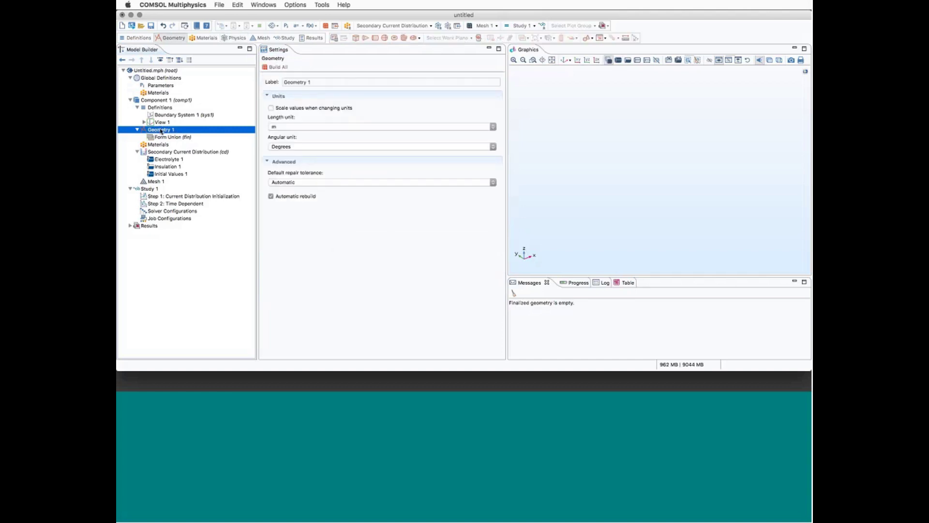
{"action": "right_click", "coordinate": [161, 130]}
{"action": "left_click", "coordinate": [153, 130]}
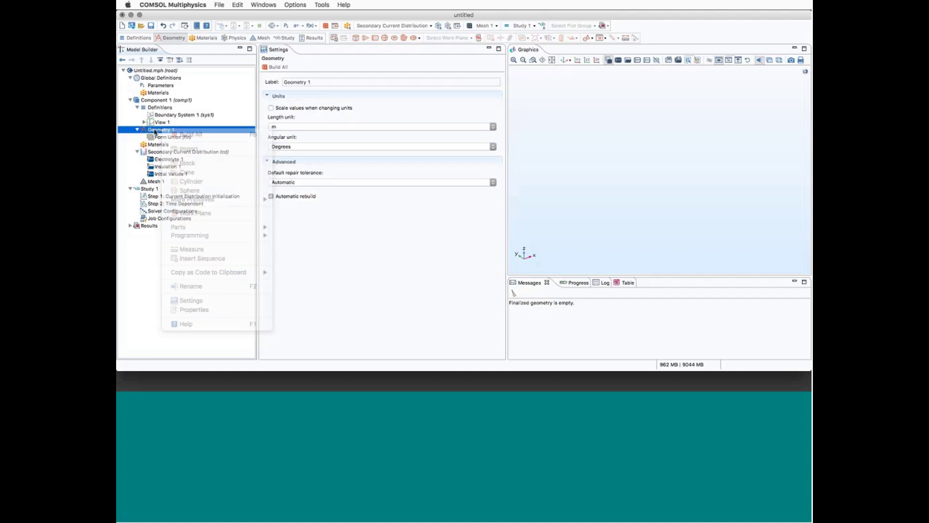
{"action": "right_click", "coordinate": [160, 131]}
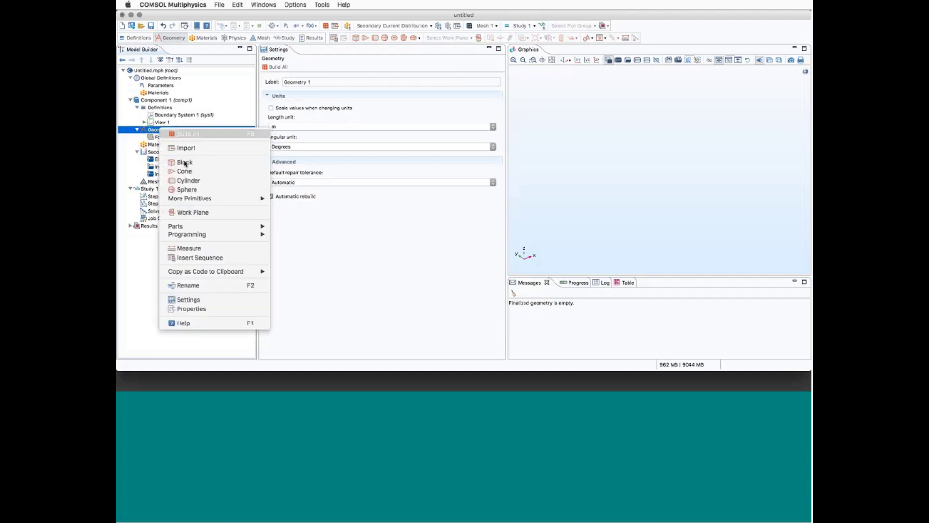
{"action": "mouse_move", "coordinate": [188, 200]}
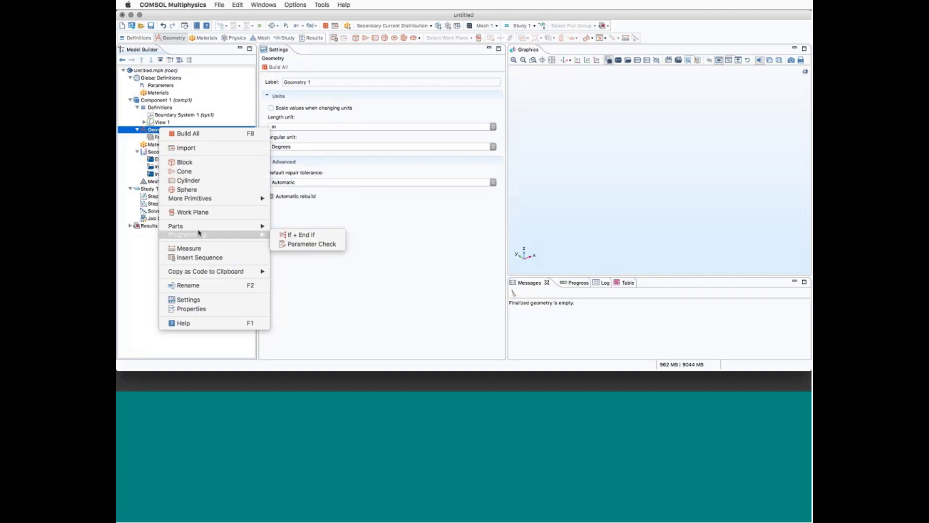
{"action": "left_click", "coordinate": [201, 213]}
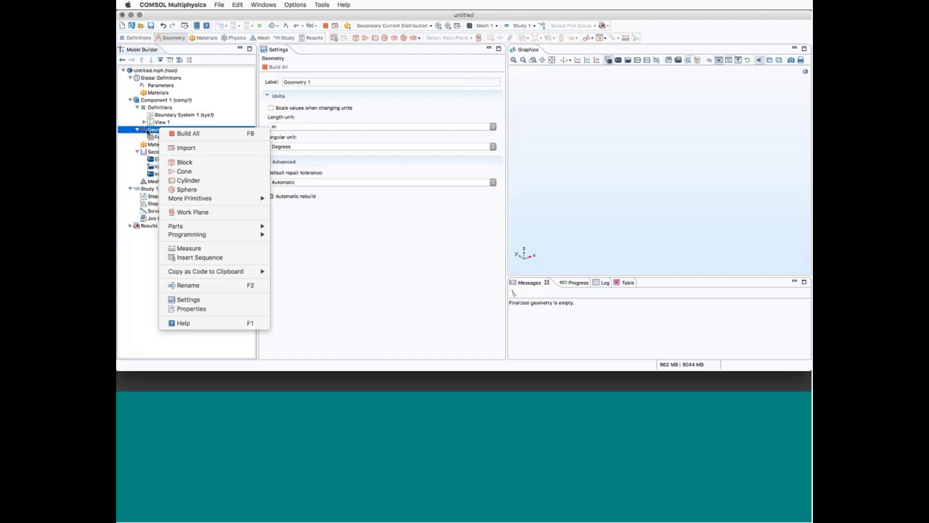
{"action": "left_click", "coordinate": [200, 257]}
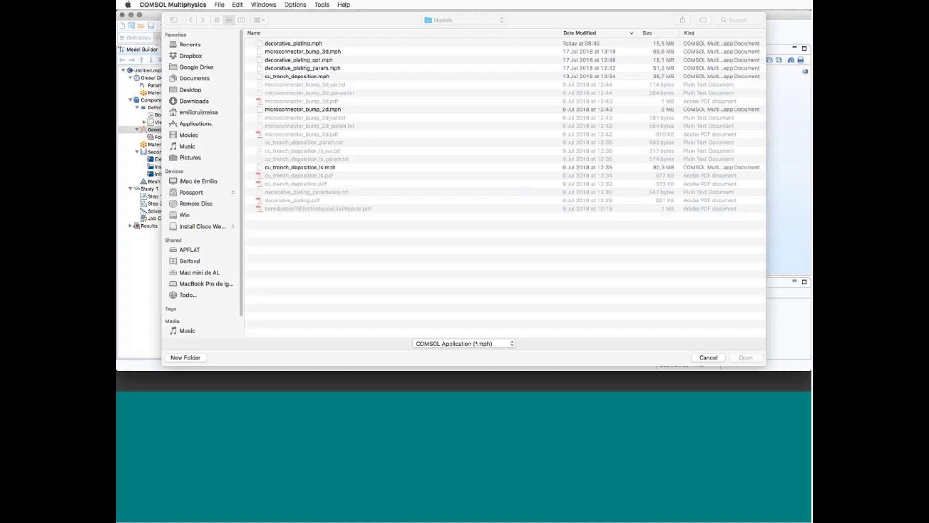
{"action": "left_click", "coordinate": [268, 43]}
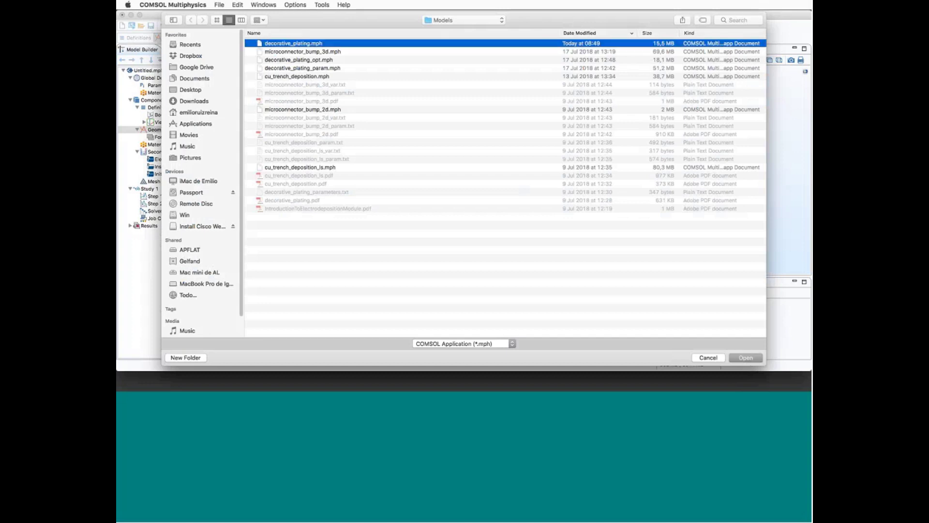
{"action": "left_click", "coordinate": [745, 358]}
{"action": "left_click", "coordinate": [758, 360]}
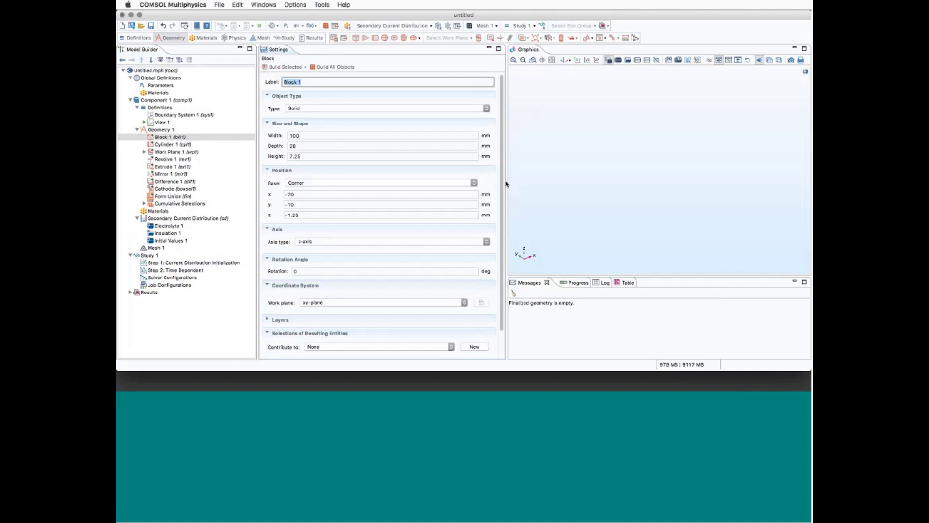
Narrow the settings area to enlarge the graphics view, and build the Block 1 feature of the inserted sequence
{"action": "left_click_drag", "start_coordinate": [507, 188], "coordinate": [447, 190]}
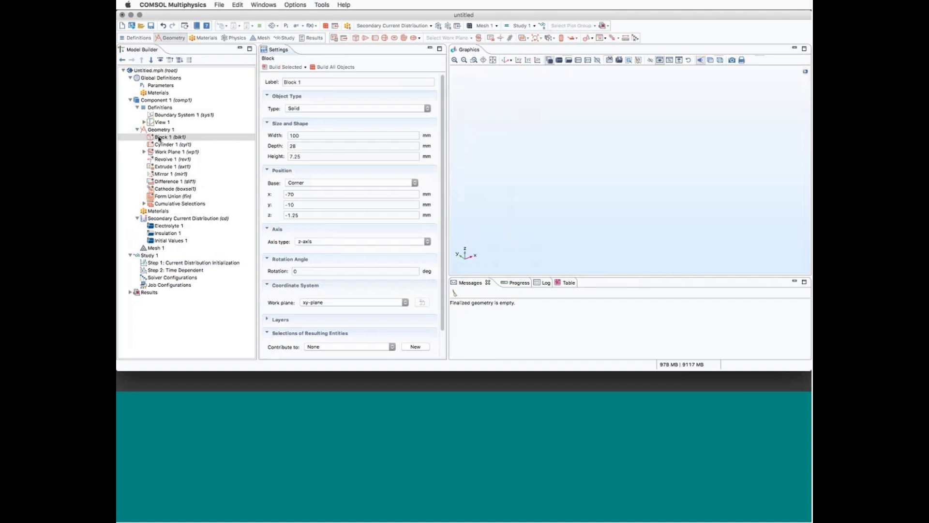
{"action": "left_click", "coordinate": [281, 68]}
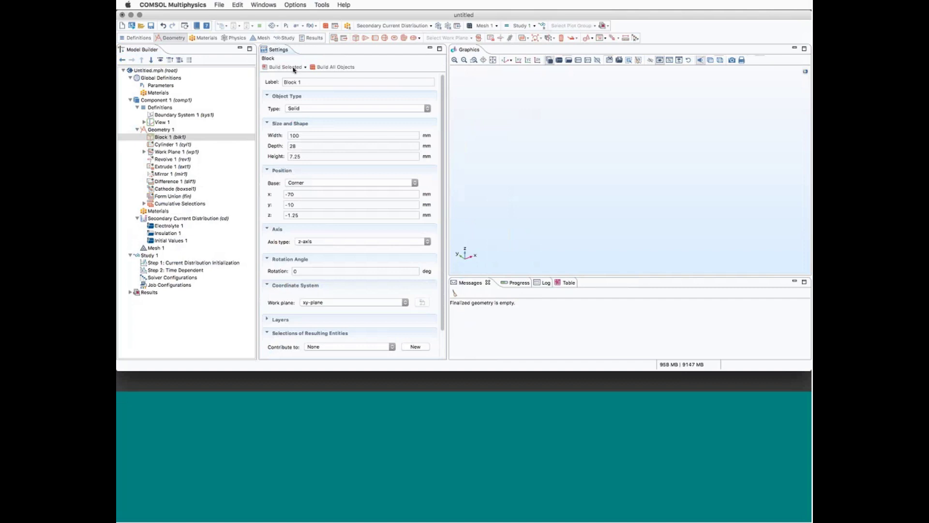
{"action": "left_click", "coordinate": [494, 61]}
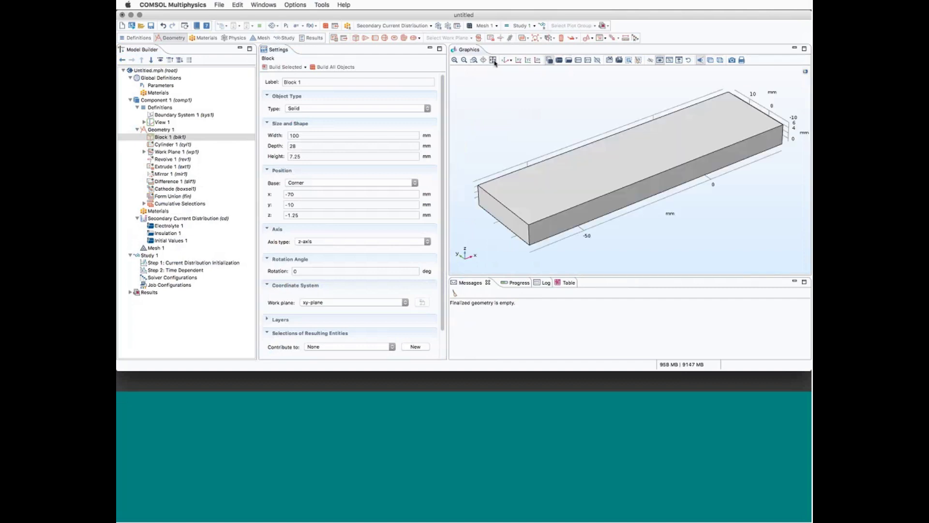
{"action": "left_click", "coordinate": [164, 138]}
{"action": "left_click_drag", "start_coordinate": [536, 146], "coordinate": [541, 144]}
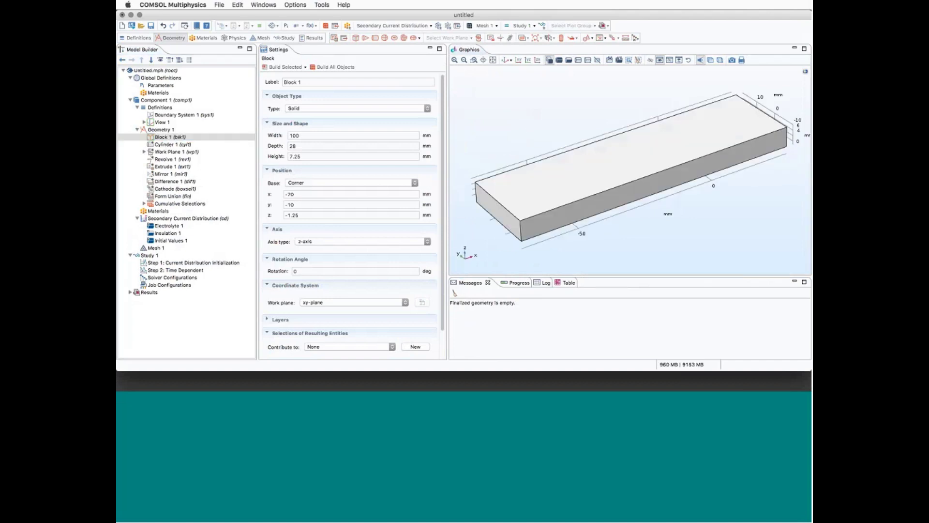
Build the Cylinder 1 feature and make the geometry transparent to show the cylinder inside the block
{"action": "left_click", "coordinate": [175, 144]}
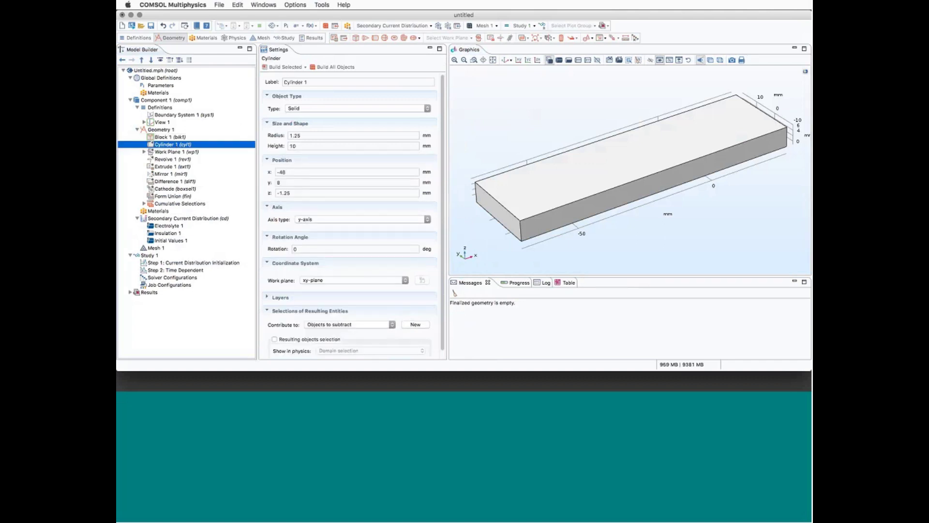
{"action": "left_click", "coordinate": [710, 60]}
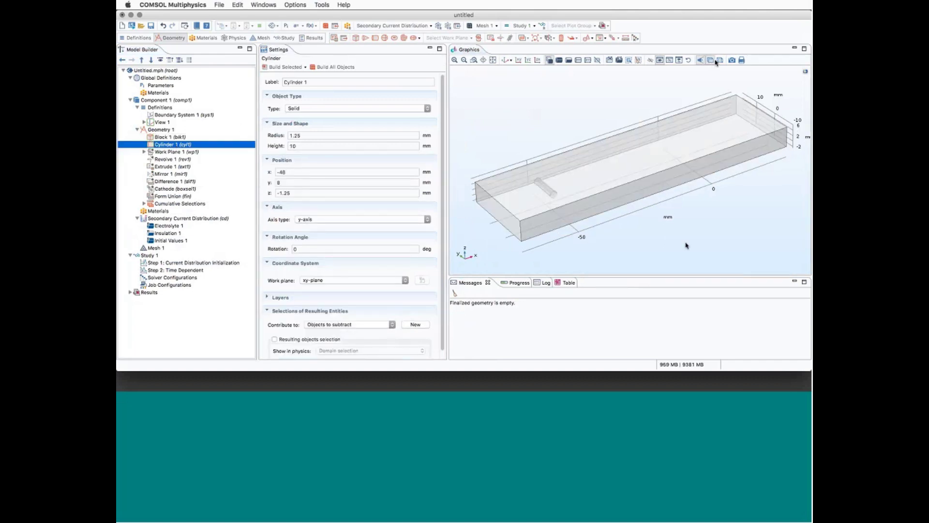
{"action": "left_click_drag", "start_coordinate": [697, 160], "coordinate": [679, 228]}
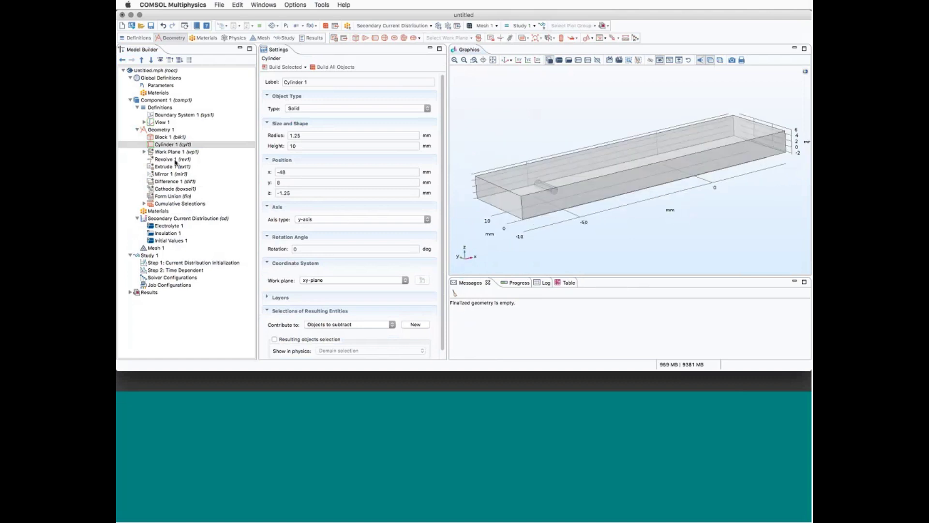
Expand and build Work Plane 1, and examine its sketched profile in the Plane Geometry before returning to the 3D view
{"action": "left_click", "coordinate": [144, 152]}
{"action": "left_click", "coordinate": [154, 153]}
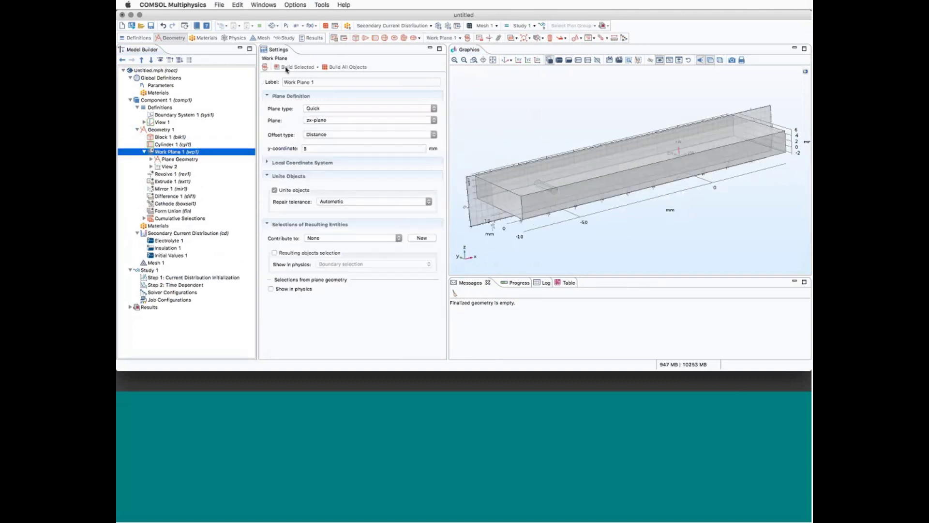
{"action": "mouse_move", "coordinate": [643, 187]}
{"action": "left_mouse_down"}
{"action": "mouse_move", "coordinate": [664, 204]}
{"action": "mouse_move", "coordinate": [657, 197]}
{"action": "left_mouse_up"}
{"action": "left_click", "coordinate": [181, 159]}
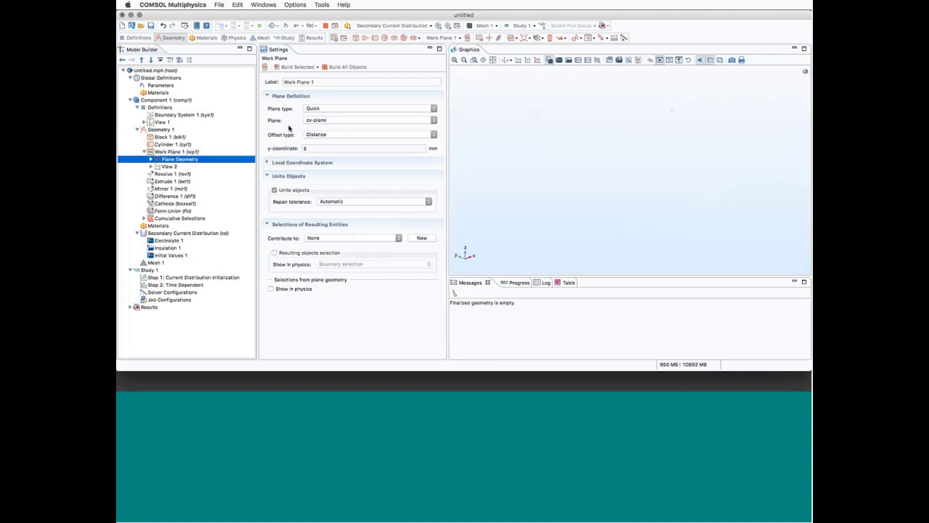
{"action": "left_click", "coordinate": [493, 61]}
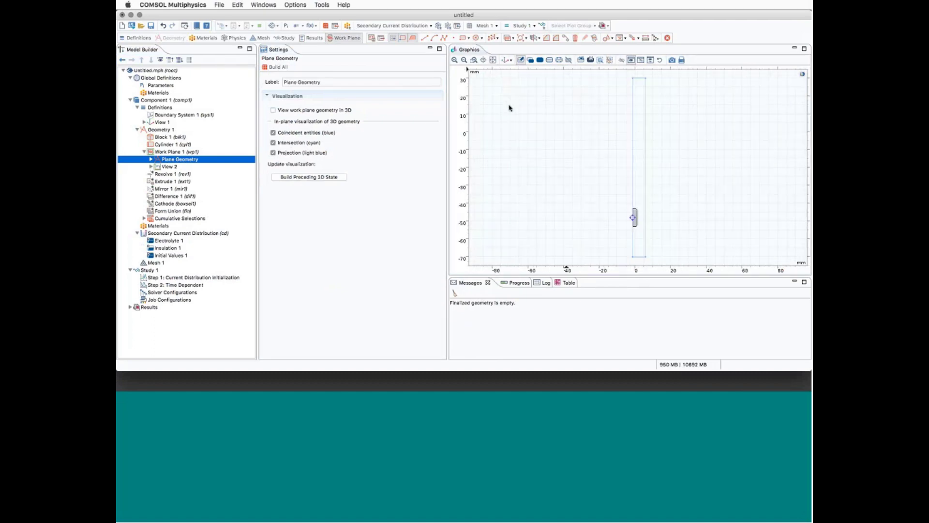
{"action": "left_click", "coordinate": [171, 152]}
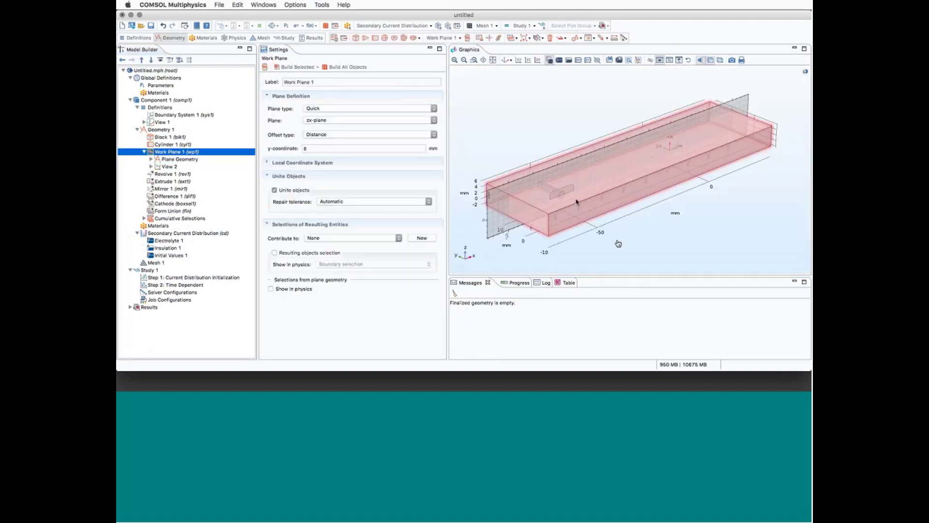
Build the Revolve 1 feature that revolves the Work Plane 1 profile, and inspect the curved solid
{"action": "left_click", "coordinate": [164, 174]}
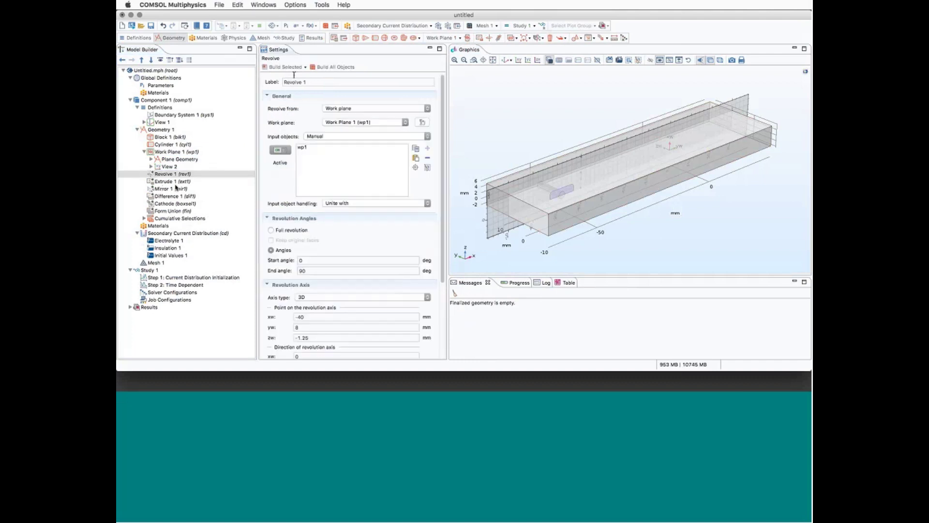
{"action": "key", "text": "F7"}
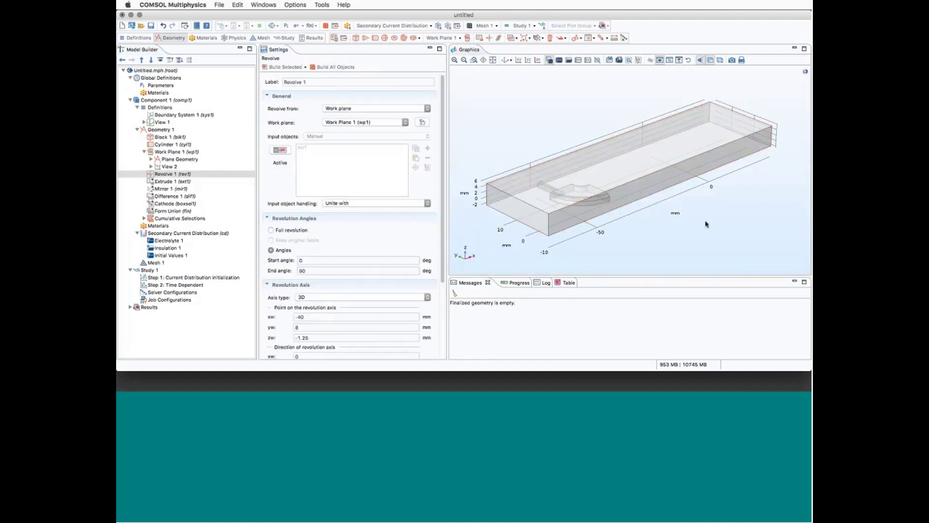
{"action": "left_click_drag", "start_coordinate": [702, 252], "coordinate": [708, 232]}
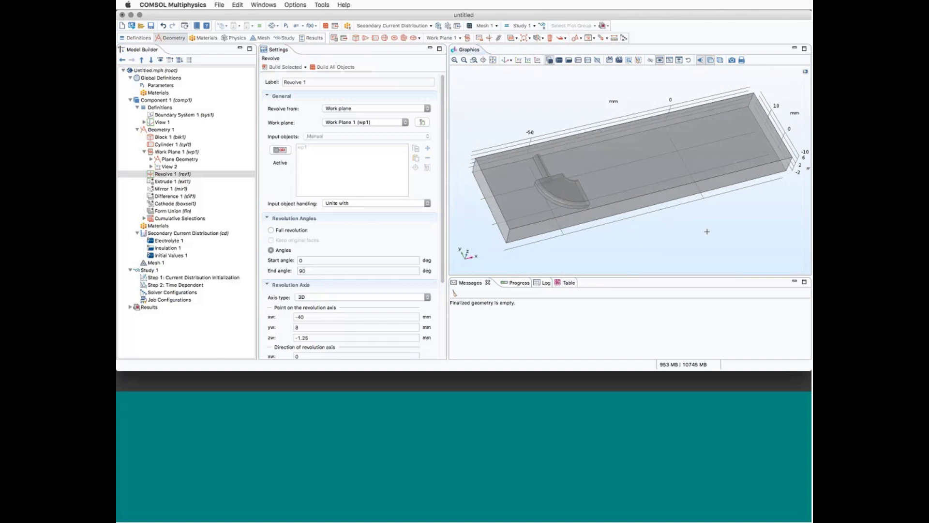
Build the Extrude 1 feature that extends the revolved solid's end face, and inspect the result
{"action": "left_click", "coordinate": [172, 181]}
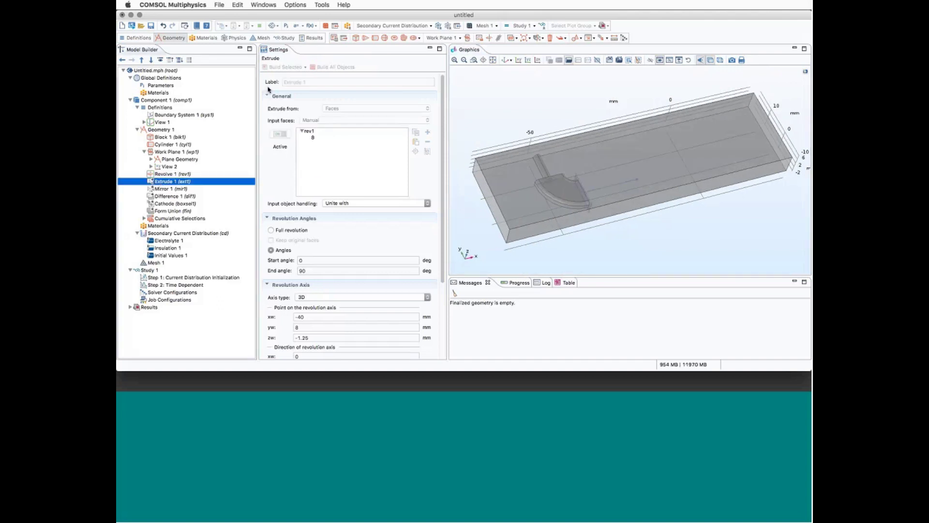
{"action": "left_click", "coordinate": [275, 67]}
{"action": "mouse_move", "coordinate": [698, 235]}
{"action": "left_mouse_down"}
{"action": "mouse_move", "coordinate": [686, 269]}
{"action": "mouse_move", "coordinate": [785, 316]}
{"action": "mouse_move", "coordinate": [388, 218]}
{"action": "left_mouse_up"}
Build the Mirror 1 feature that reflects the cylinder and extruded solid while keeping the input objects
{"action": "left_click", "coordinate": [162, 189]}
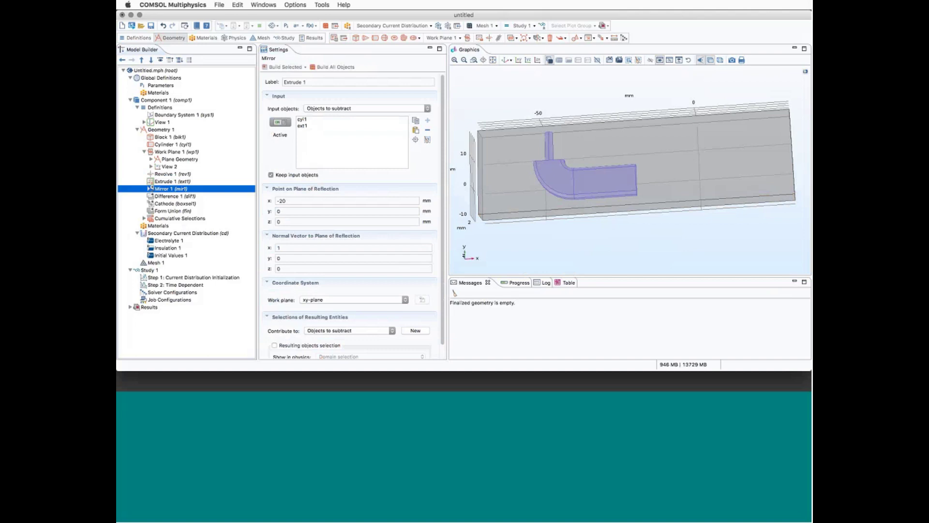
{"action": "left_click", "coordinate": [279, 67]}
{"action": "left_click_drag", "start_coordinate": [630, 223], "coordinate": [674, 238]}
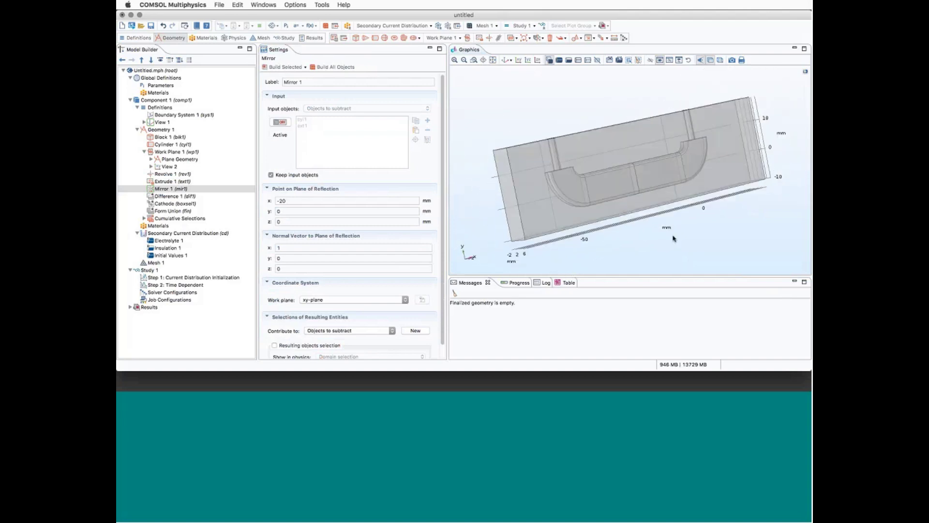
Build the Difference 1 feature that subtracts the handle solids from Block 1, and inspect the cavity with transparency on and off
{"action": "left_click", "coordinate": [178, 197]}
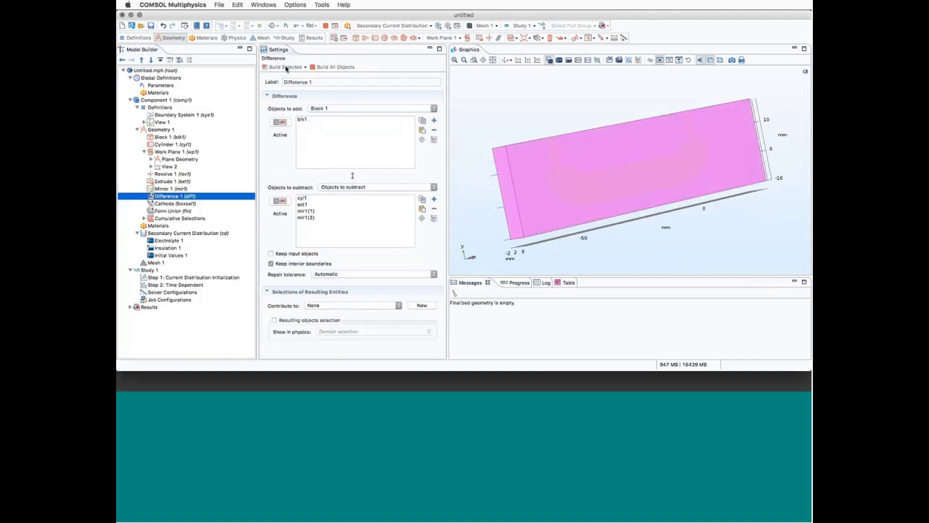
{"action": "left_click_drag", "start_coordinate": [681, 238], "coordinate": [742, 200]}
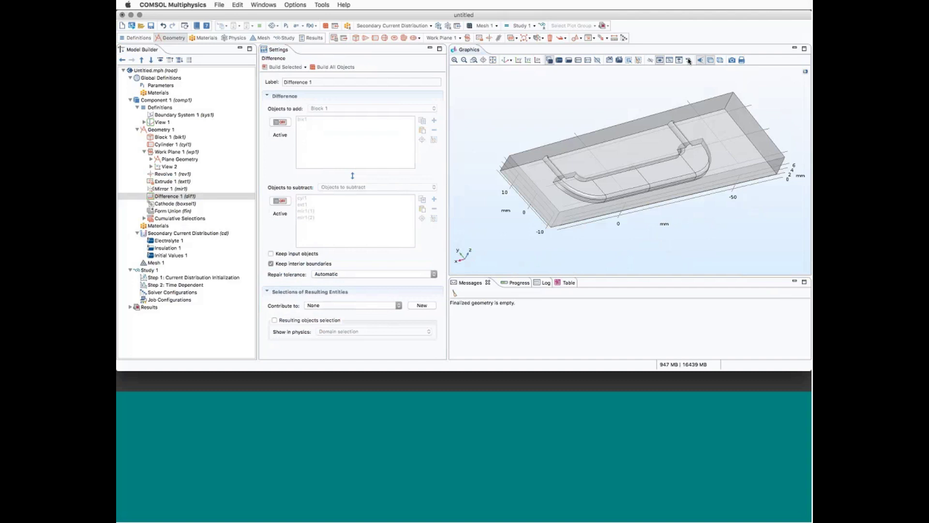
{"action": "left_click", "coordinate": [711, 60]}
{"action": "left_click_drag", "start_coordinate": [727, 159], "coordinate": [715, 200]}
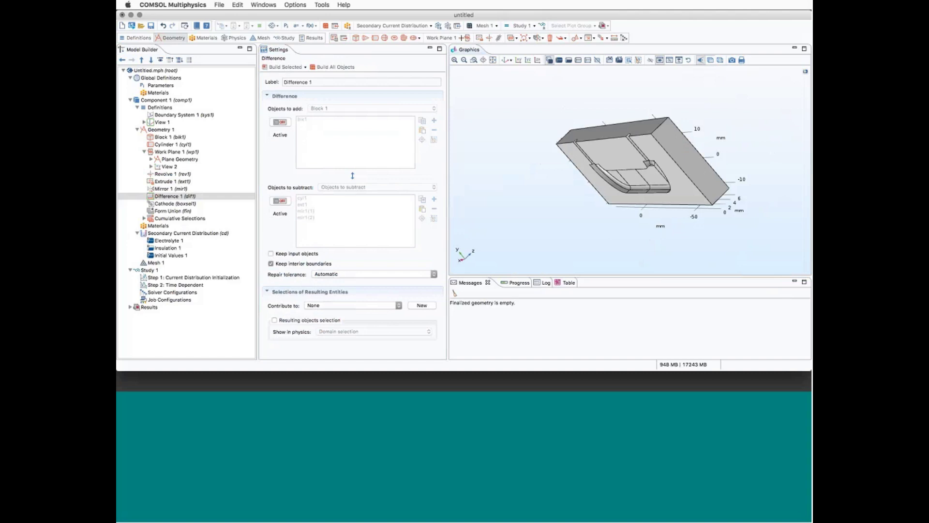
{"action": "left_click", "coordinate": [504, 61]}
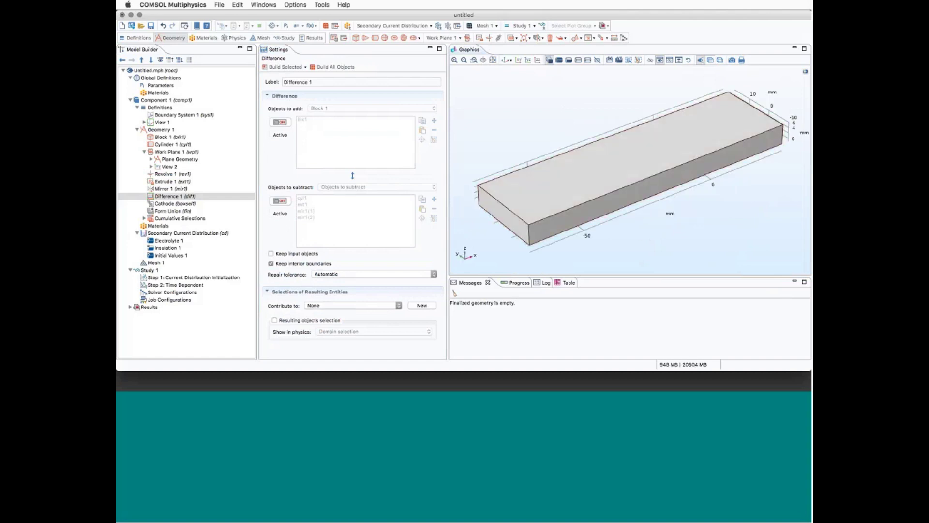
{"action": "left_click", "coordinate": [710, 60]}
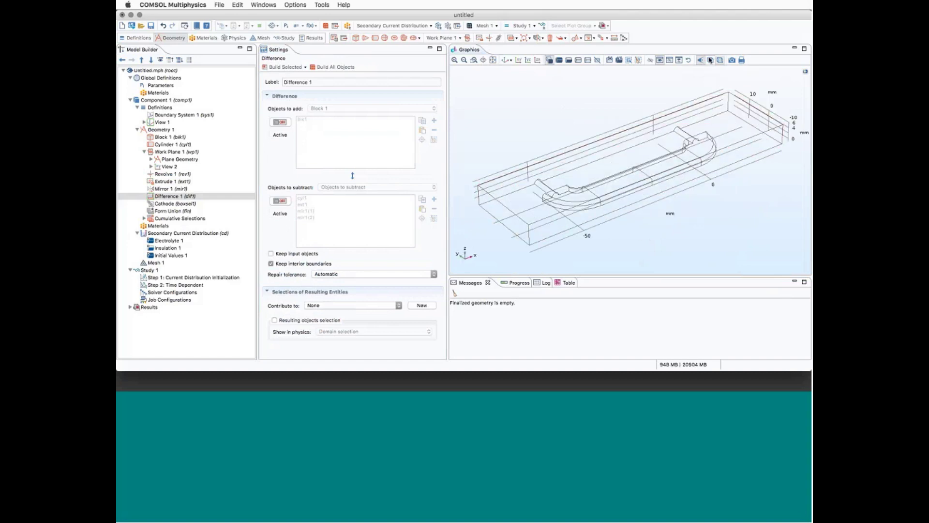
{"action": "left_click", "coordinate": [711, 60]}
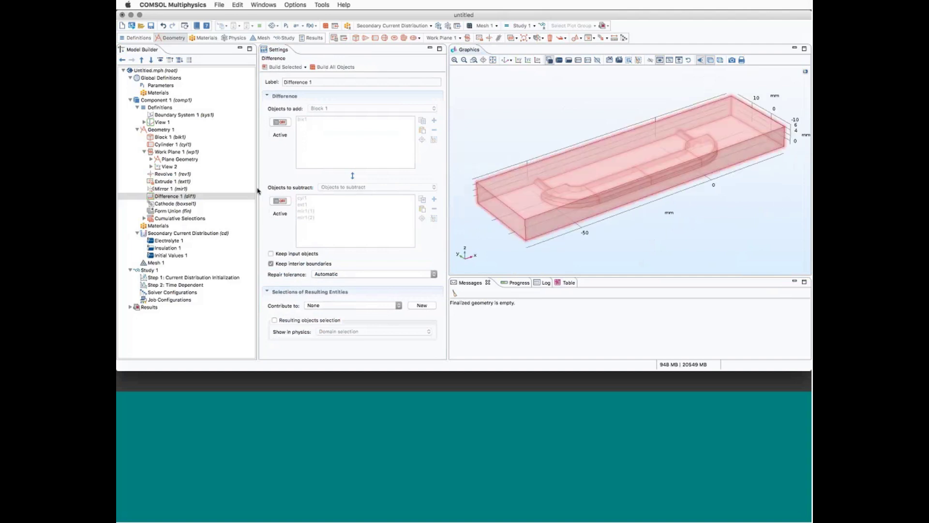
Build the Cathode box selection that collects the handle's boundaries, inspect it, and collapse the Geometry 1 sequence
{"action": "left_click", "coordinate": [174, 204]}
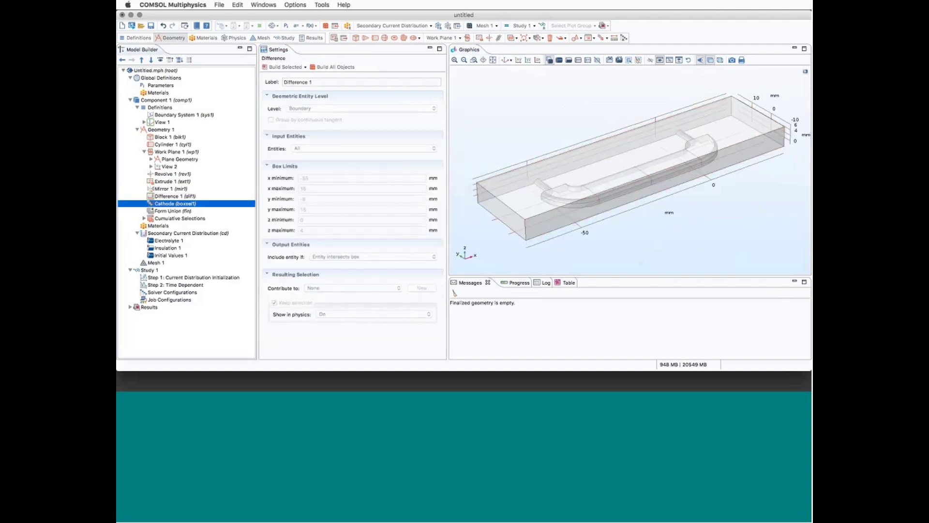
{"action": "left_click", "coordinate": [292, 68]}
{"action": "left_click_drag", "start_coordinate": [693, 216], "coordinate": [721, 243]}
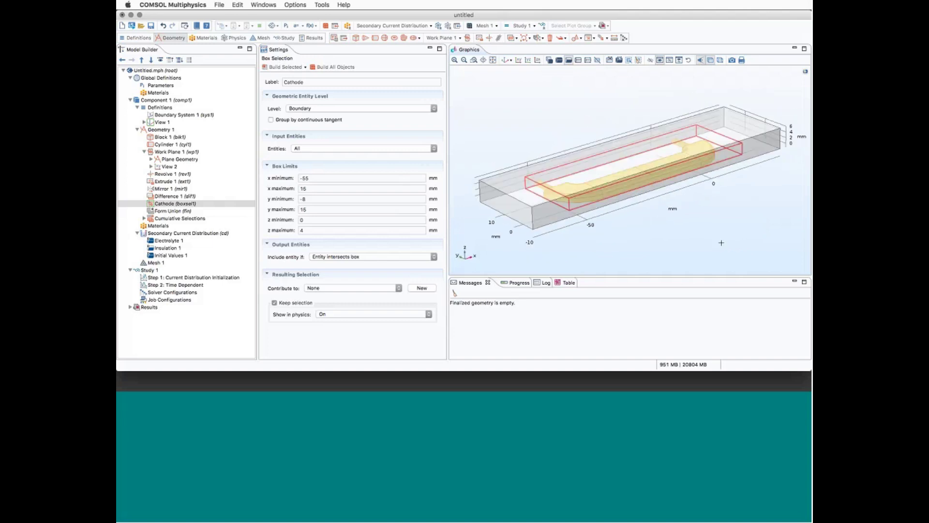
{"action": "left_click", "coordinate": [138, 130]}
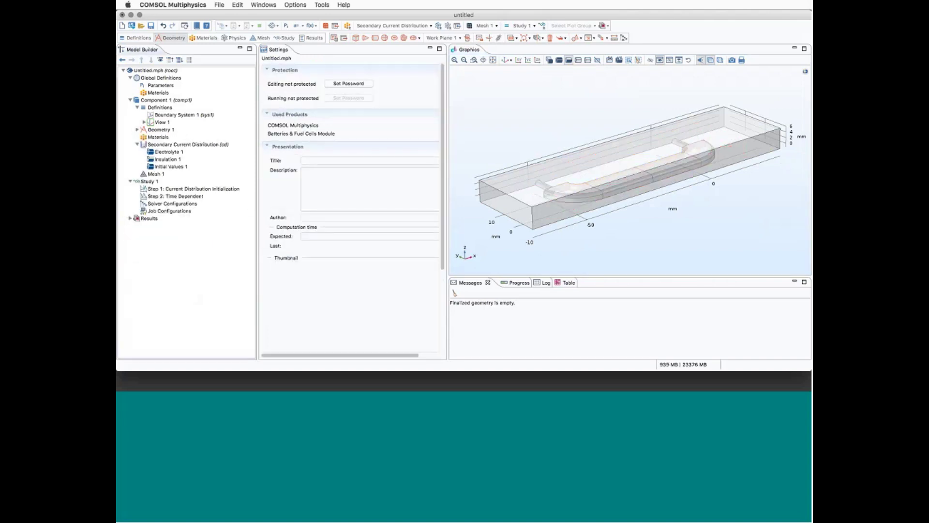
Review the Secondary Current Distribution settings and expand the equation of Electrolyte 1 to examine it
{"action": "left_click", "coordinate": [166, 145]}
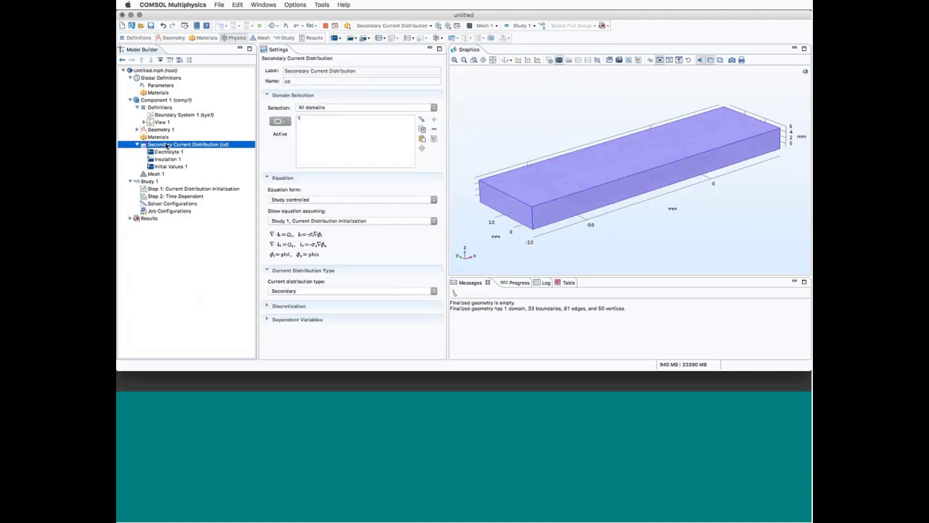
{"action": "left_click", "coordinate": [165, 153]}
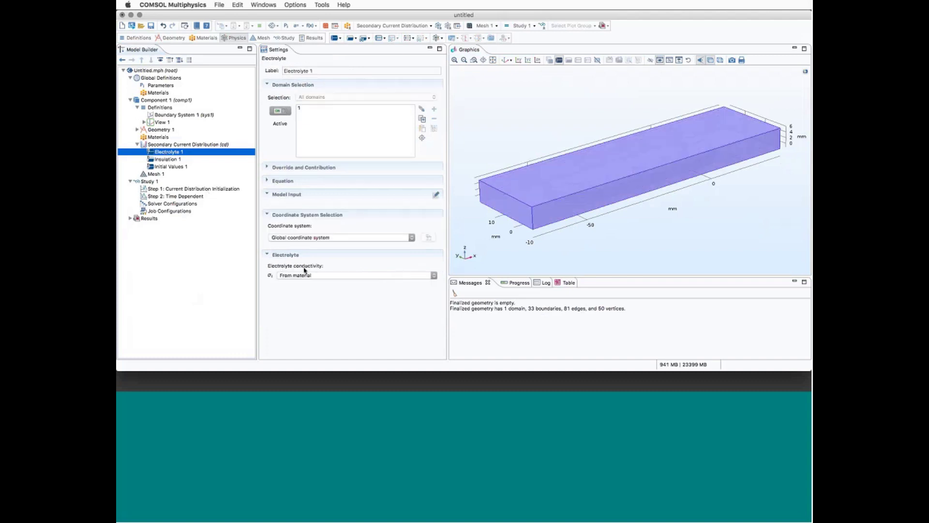
{"action": "left_click", "coordinate": [270, 180]}
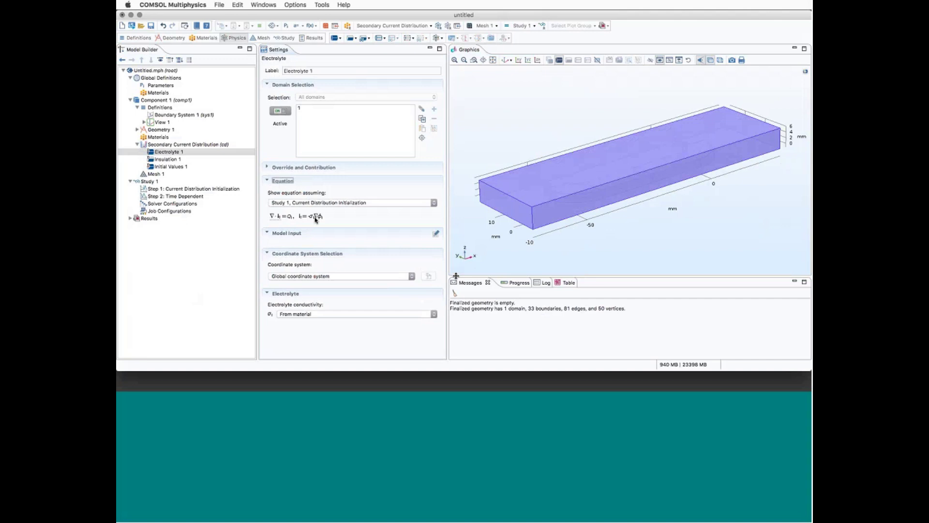
{"action": "left_click_drag", "start_coordinate": [456, 276], "coordinate": [472, 233]}
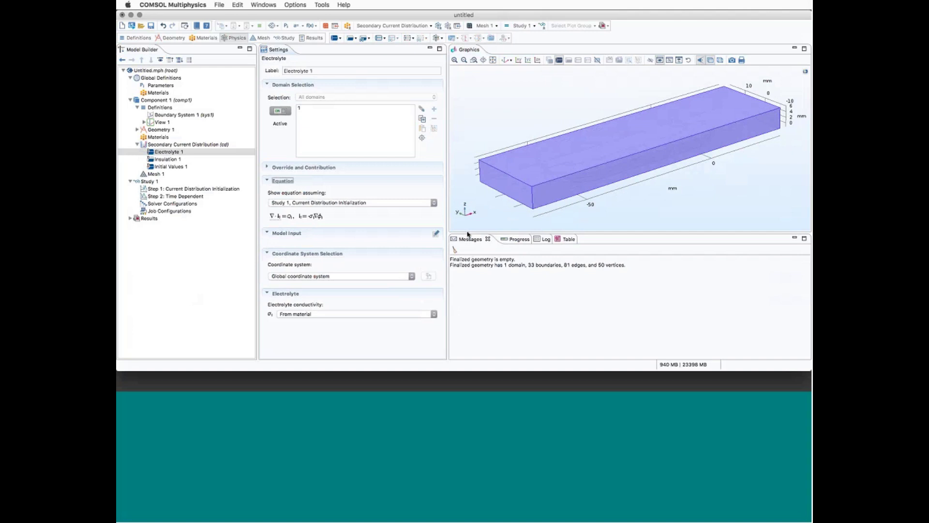
Set the conductivity of Electrolyte 1 to the user-defined value kappa, and check that parameter's definition in the Parameters list
{"action": "left_click", "coordinate": [358, 314]}
{"action": "left_click", "coordinate": [324, 329]}
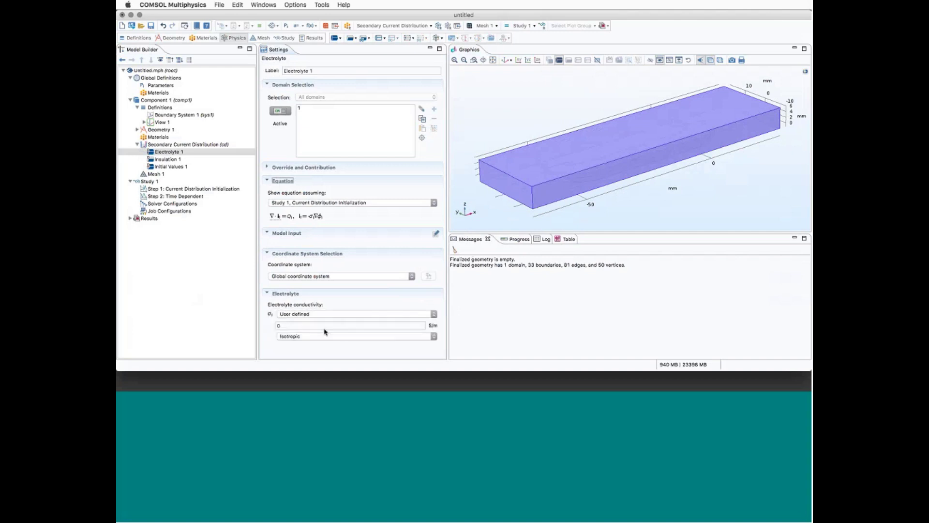
{"action": "left_click", "coordinate": [292, 325]}
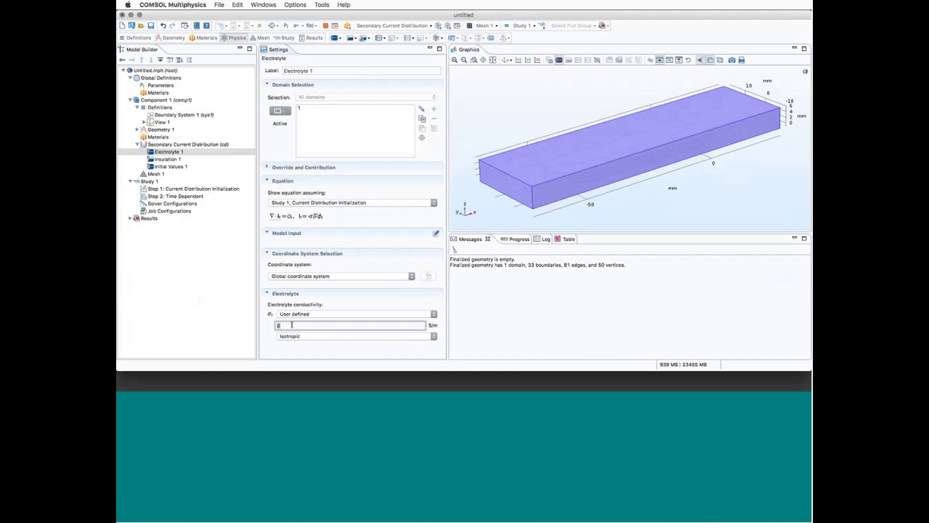
{"action": "type", "text": "kappa"}
{"action": "left_click", "coordinate": [161, 86]}
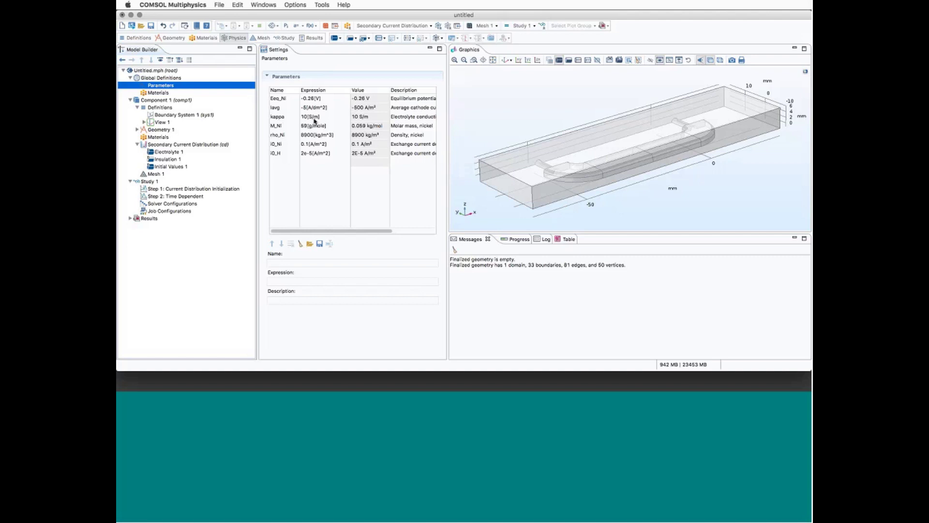
{"action": "left_click_drag", "start_coordinate": [447, 119], "coordinate": [492, 118]}
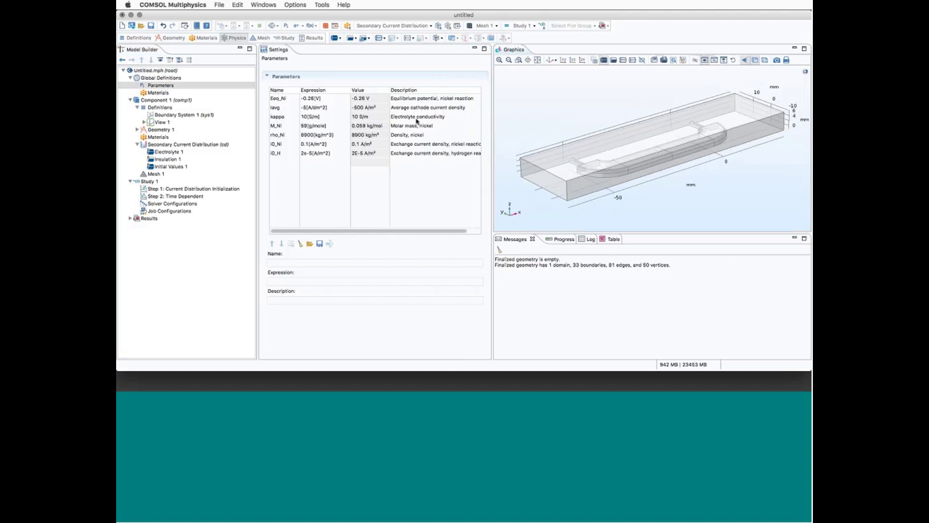
{"action": "left_click", "coordinate": [163, 153]}
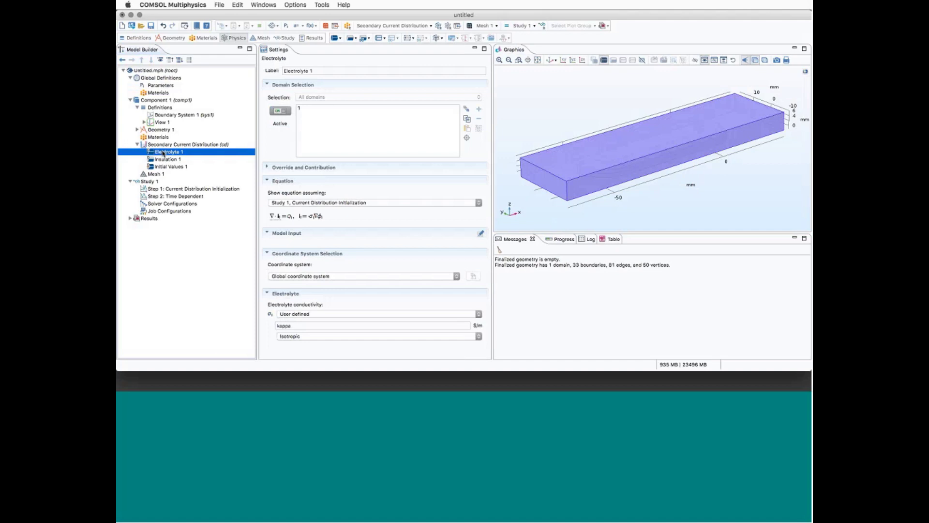
Add an Electrode Surface boundary condition to the Secondary Current Distribution interface
{"action": "left_click", "coordinate": [164, 144]}
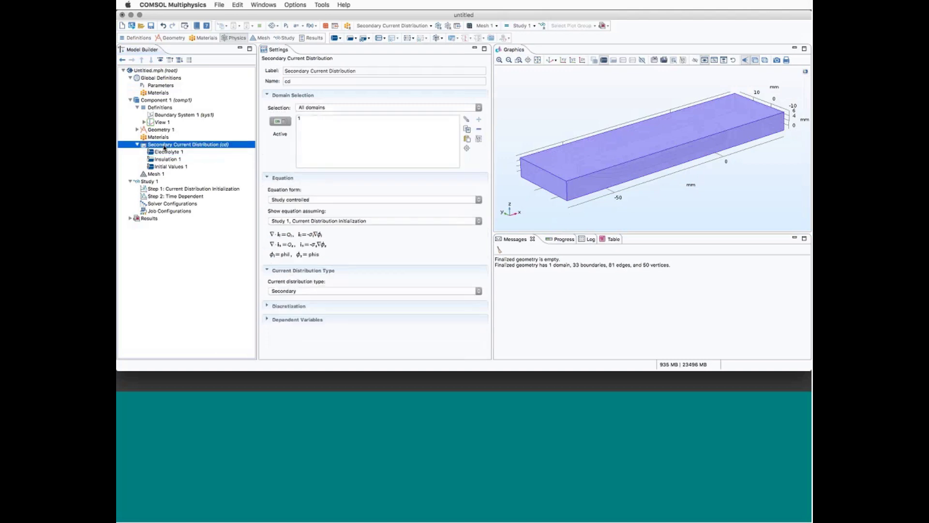
{"action": "right_click", "coordinate": [164, 146]}
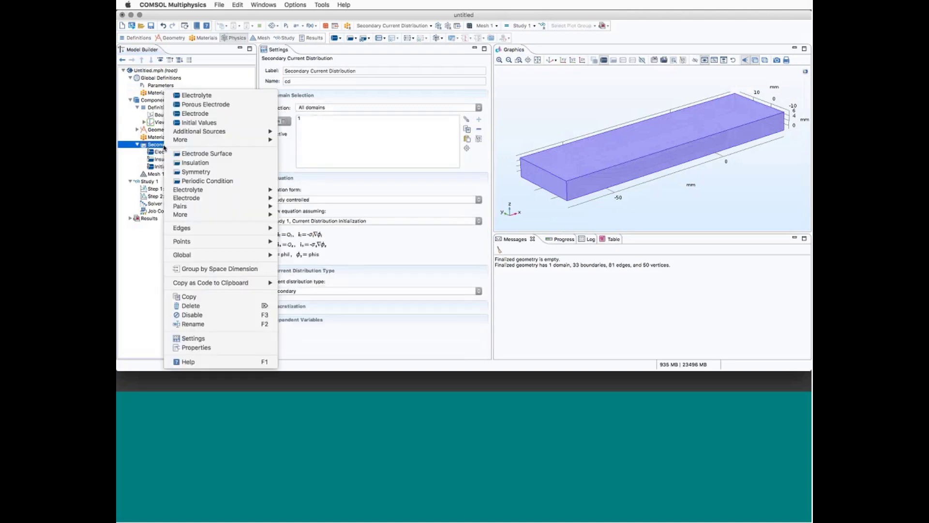
{"action": "left_click", "coordinate": [160, 147]}
{"action": "right_click", "coordinate": [156, 147]}
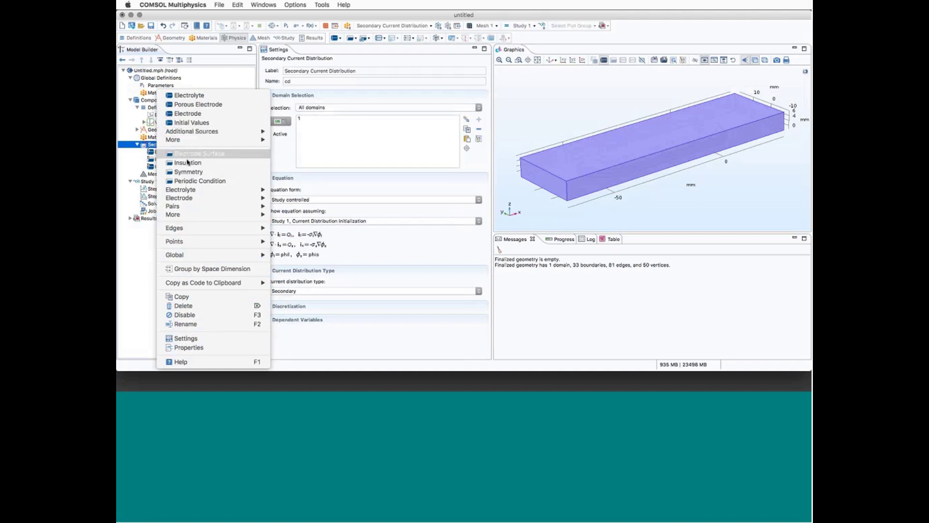
{"action": "mouse_move", "coordinate": [188, 191]}
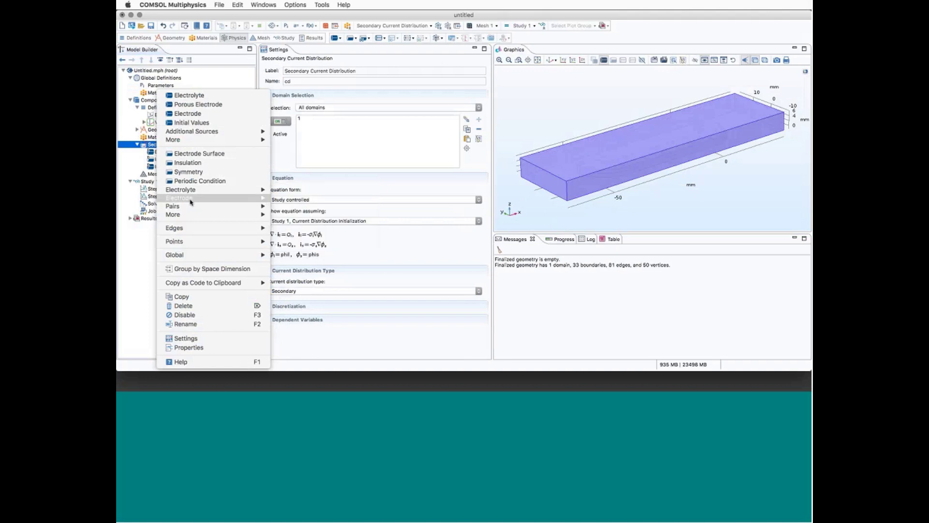
{"action": "mouse_move", "coordinate": [190, 200]}
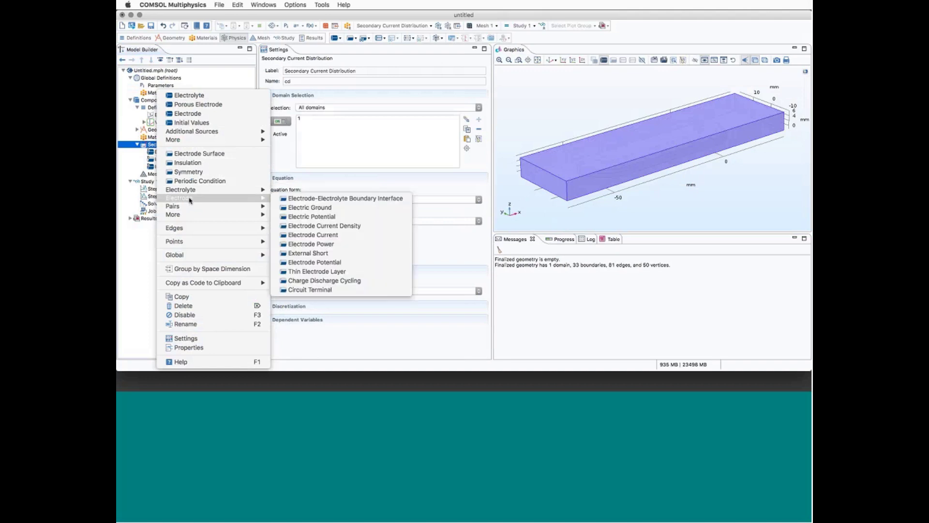
{"action": "left_click", "coordinate": [195, 154]}
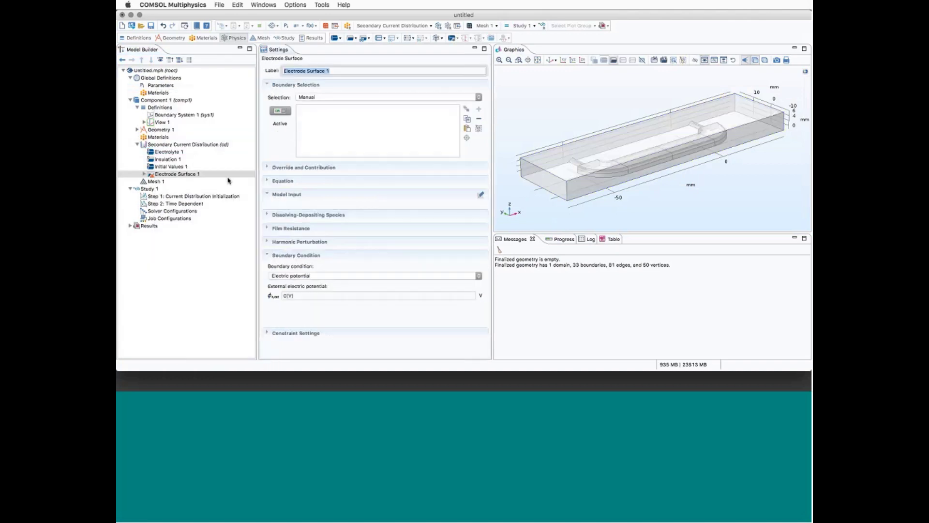
Expand Electrode Surface 1 and assign it to the large upper face of the electrolyte block
{"action": "left_click", "coordinate": [144, 175]}
{"action": "left_click", "coordinate": [144, 176]}
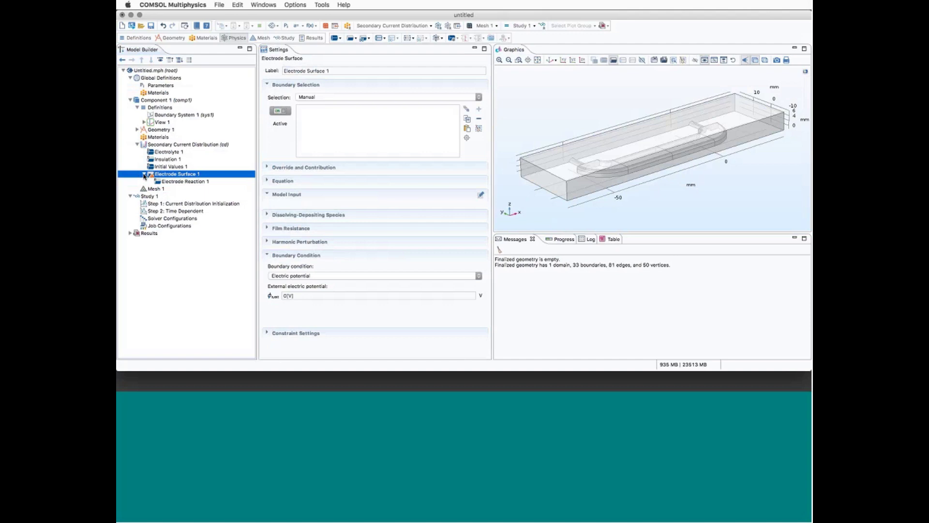
{"action": "left_click", "coordinate": [603, 159]}
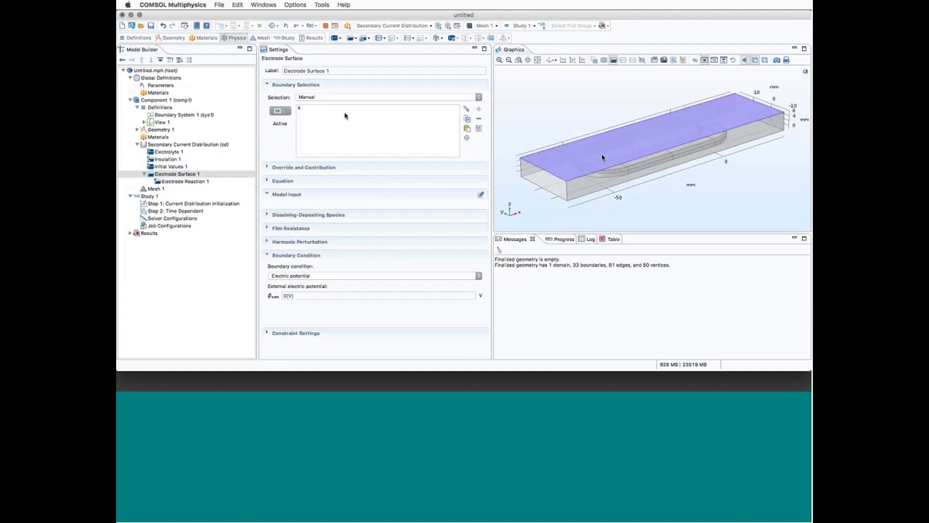
{"action": "mouse_move", "coordinate": [727, 190]}
{"action": "left_mouse_down"}
{"action": "mouse_move", "coordinate": [741, 173]}
{"action": "mouse_move", "coordinate": [726, 189]}
{"action": "mouse_move", "coordinate": [733, 166]}
{"action": "mouse_move", "coordinate": [724, 186]}
{"action": "left_mouse_up"}
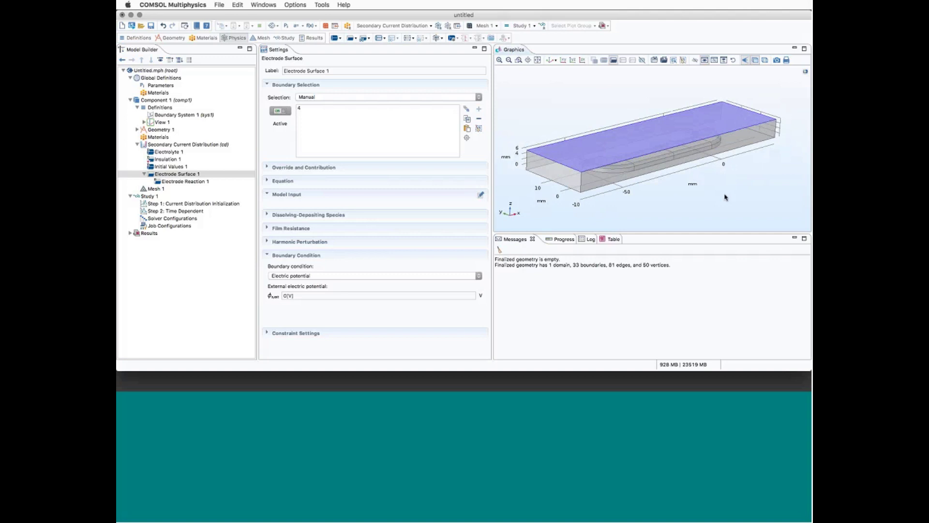
Add a dissolving-depositing species named Ni to Electrode Surface 1
{"action": "left_click", "coordinate": [305, 216]}
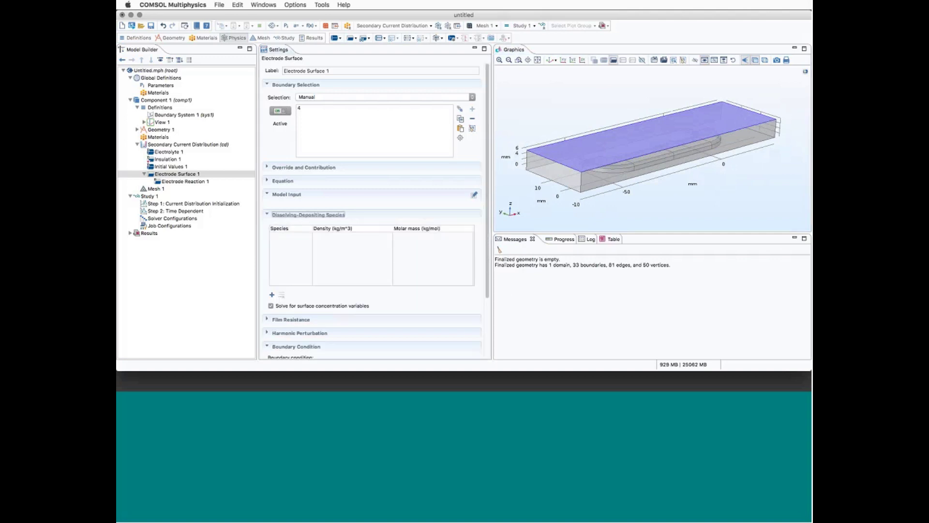
{"action": "left_click", "coordinate": [292, 238]}
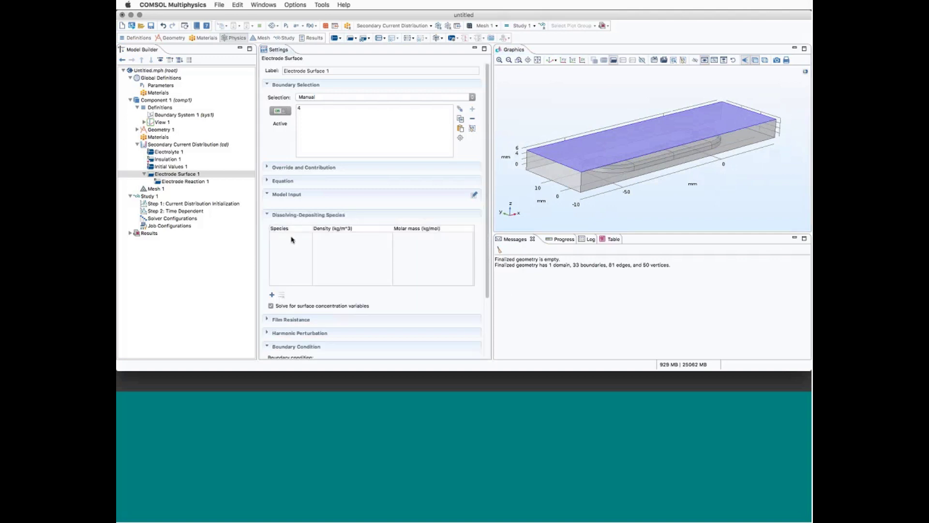
{"action": "left_click", "coordinate": [272, 296]}
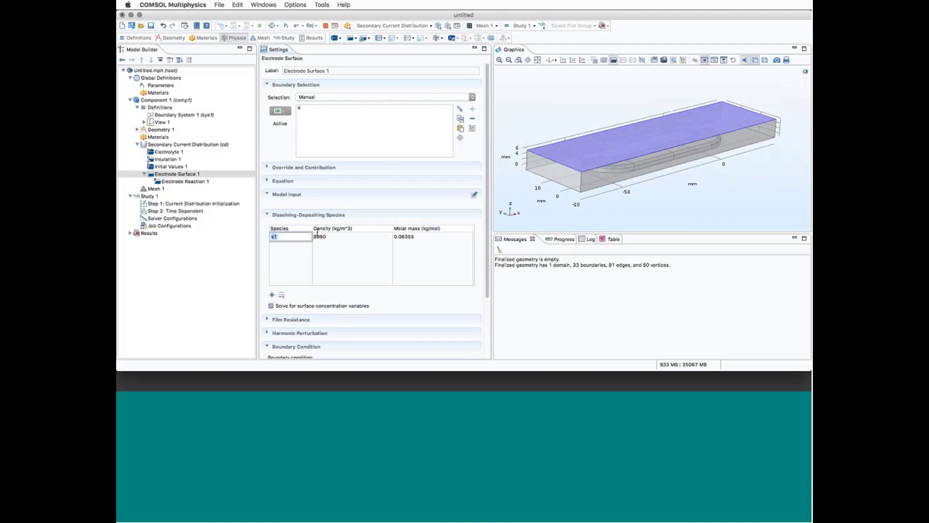
{"action": "type", "text": "Ni"}
Look up the nickel density parameter and set the density of species Ni to rho_Ni
{"action": "left_click", "coordinate": [356, 237]}
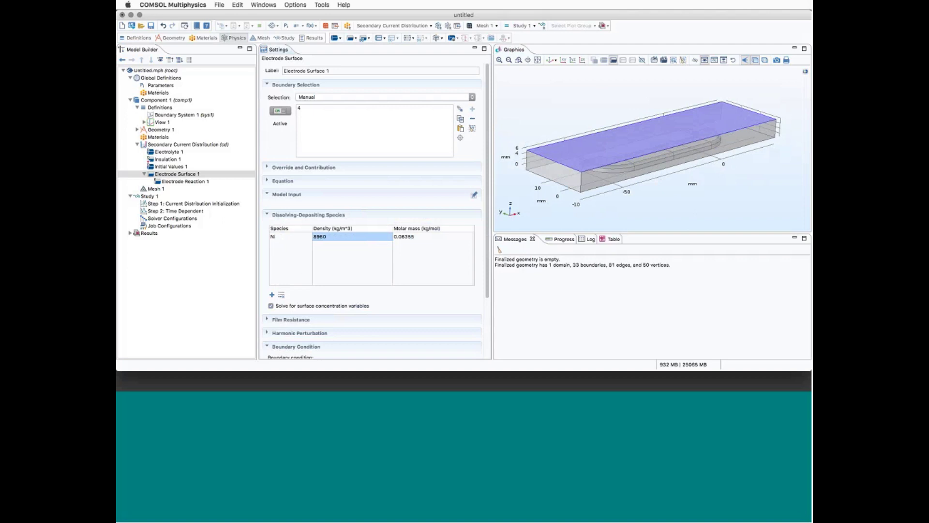
{"action": "left_click", "coordinate": [164, 87]}
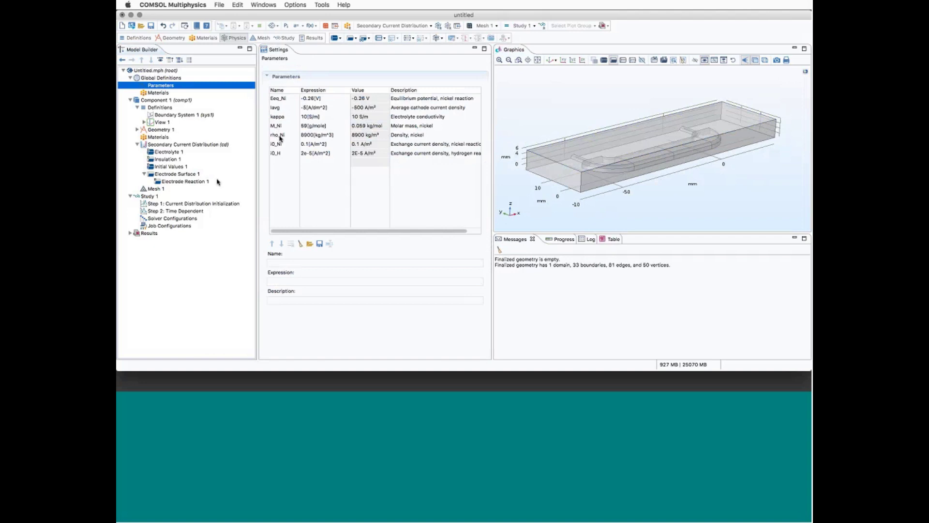
{"action": "left_click", "coordinate": [186, 182]}
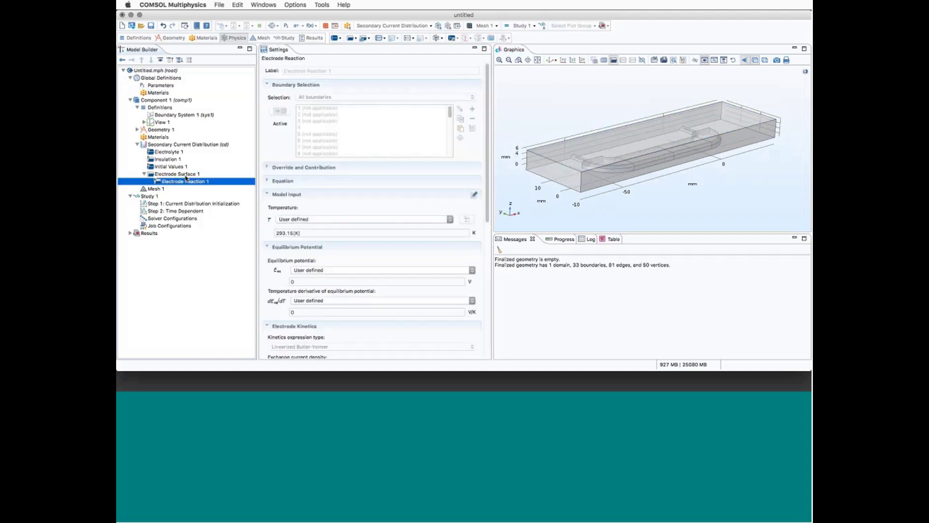
{"action": "left_click", "coordinate": [185, 174]}
{"action": "left_click", "coordinate": [336, 237]}
{"action": "left_click", "coordinate": [336, 236]}
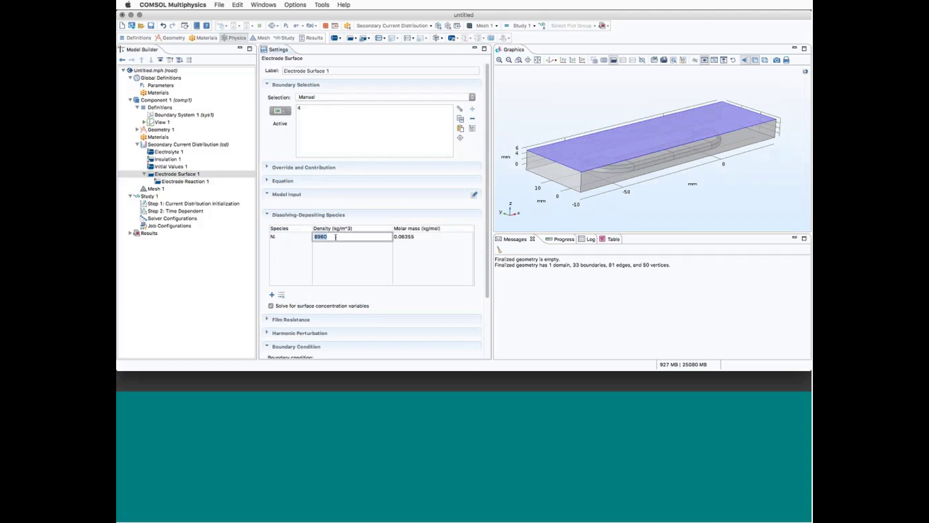
{"action": "type", "text": "rho_Ni"}
{"action": "left_click", "coordinate": [419, 236]}
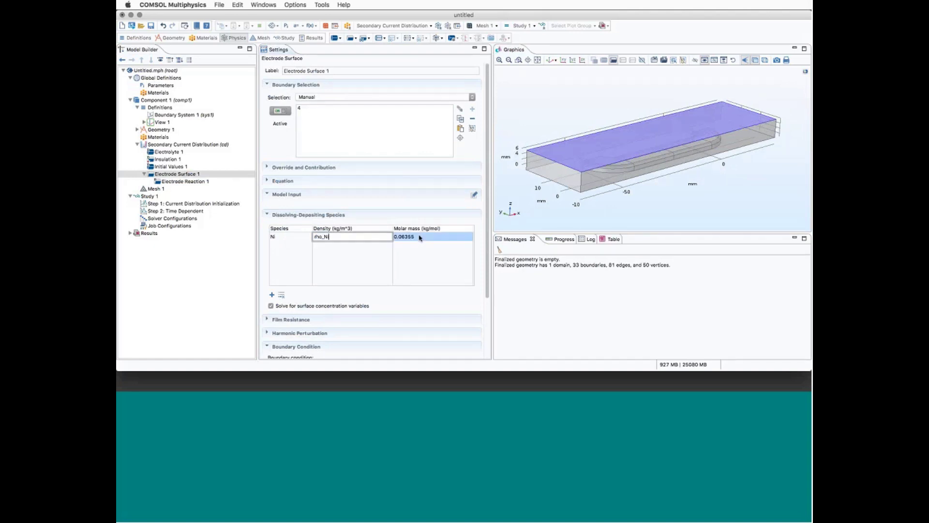
Set the molar mass of species Ni on Electrode Surface 1 to M_Ni
{"action": "left_click", "coordinate": [419, 236]}
{"action": "type", "text": "M_"}
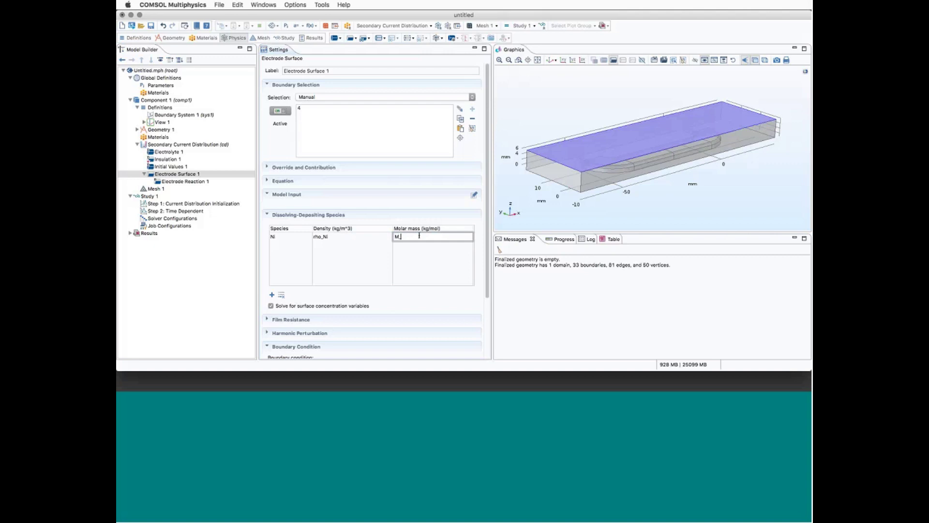
{"action": "type", "text": "Ni"}
{"action": "left_click", "coordinate": [428, 265]}
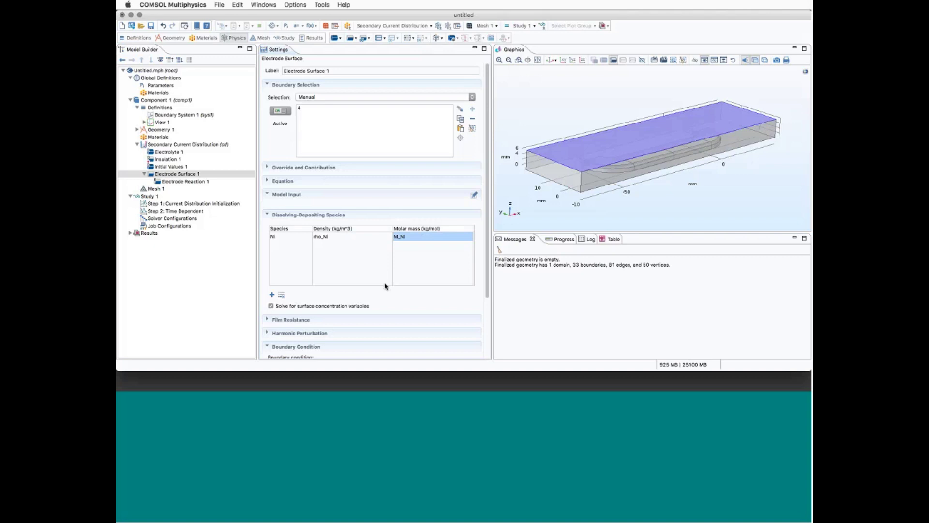
Examine Electrode Surface 1's external electric potential setting and the part geometry beneath the electrode face
{"action": "scroll", "coordinate": [492, 204], "scroll_direction": "down", "scroll_amount": 3}
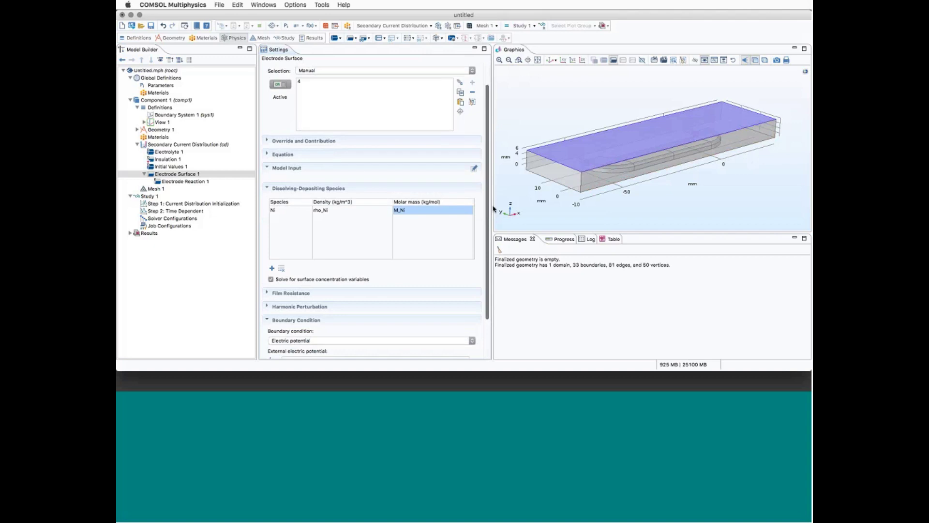
{"action": "scroll", "coordinate": [489, 223], "scroll_direction": "down", "scroll_amount": 5}
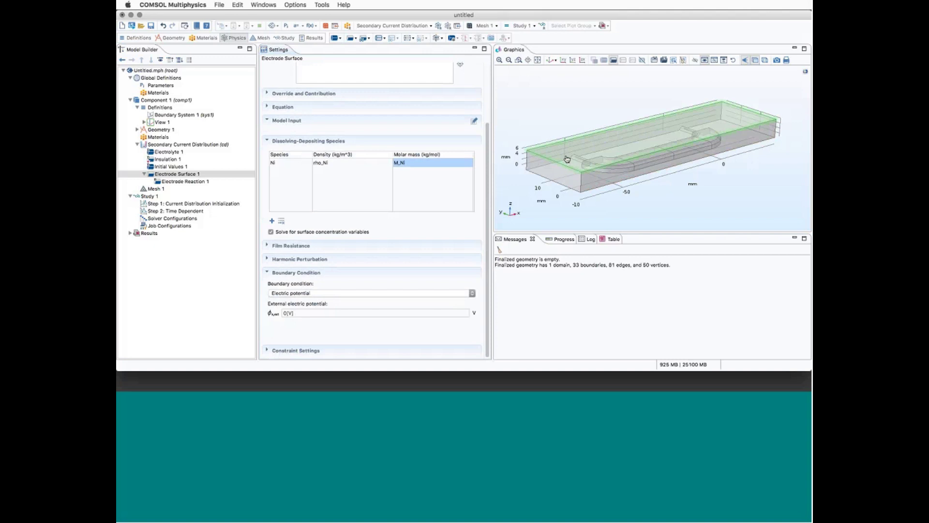
{"action": "left_click", "coordinate": [296, 314]}
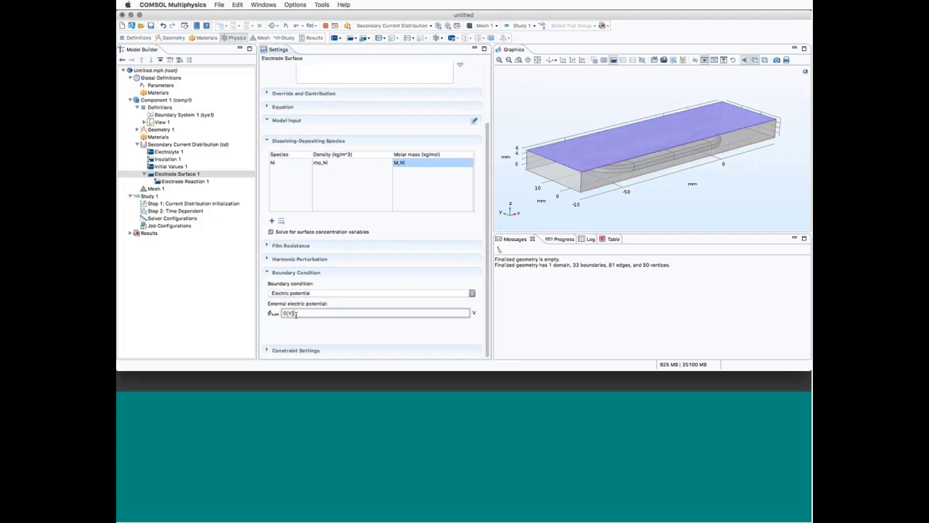
{"action": "left_click_drag", "start_coordinate": [622, 210], "coordinate": [609, 122]}
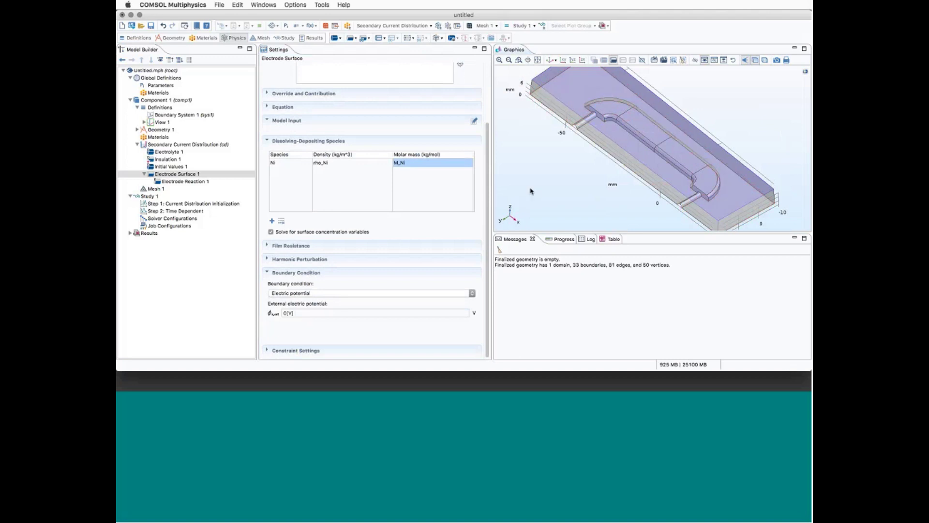
{"action": "left_click_drag", "start_coordinate": [531, 191], "coordinate": [530, 182]}
{"action": "left_click", "coordinate": [550, 60]}
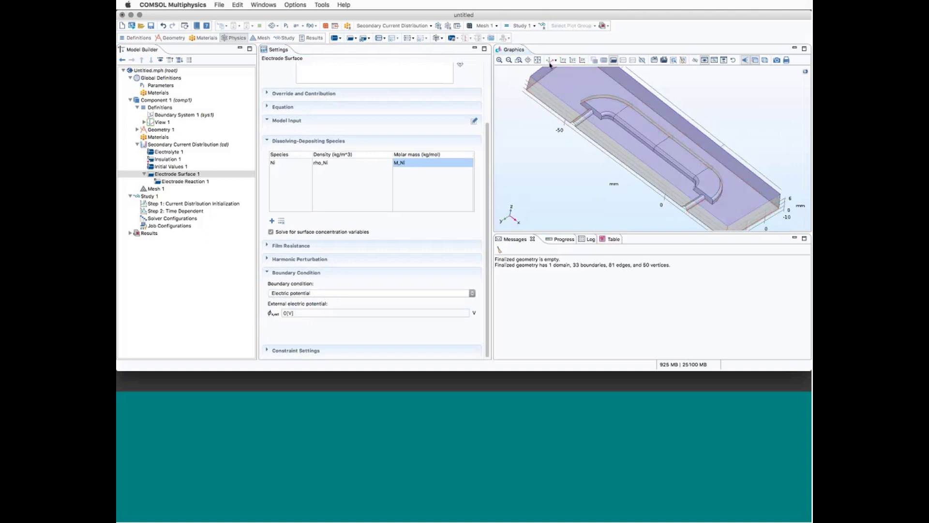
{"action": "mouse_move", "coordinate": [544, 143]}
{"action": "left_mouse_down"}
{"action": "mouse_move", "coordinate": [542, 120]}
{"action": "mouse_move", "coordinate": [547, 128]}
{"action": "left_mouse_up"}
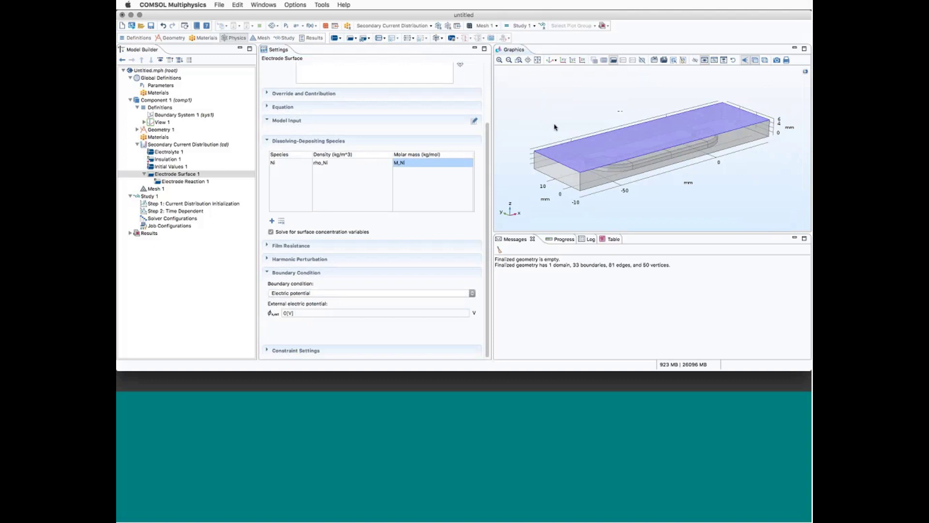
Set the equilibrium potential of Electrode Reaction 1 to Eeq_Ni and check the name against the global parameters
{"action": "left_click", "coordinate": [180, 182]}
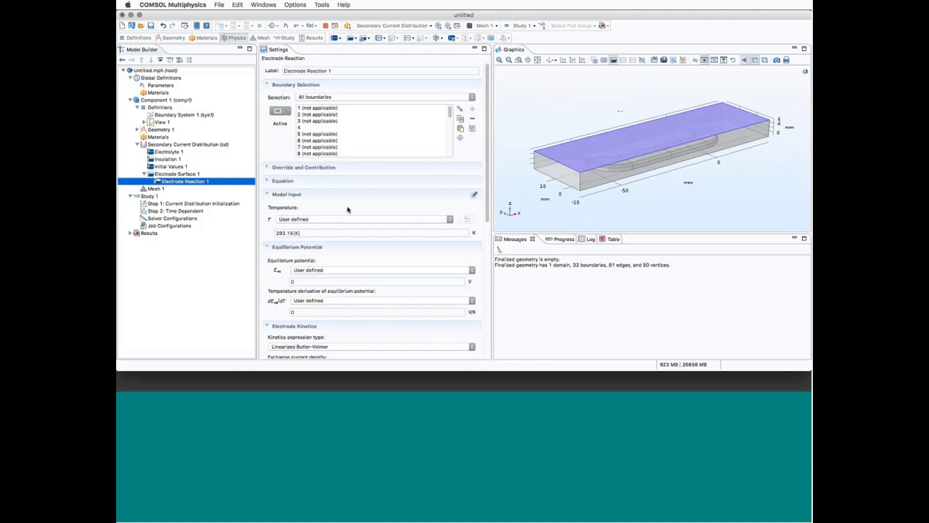
{"action": "scroll", "coordinate": [366, 256], "scroll_direction": "down", "scroll_amount": 1}
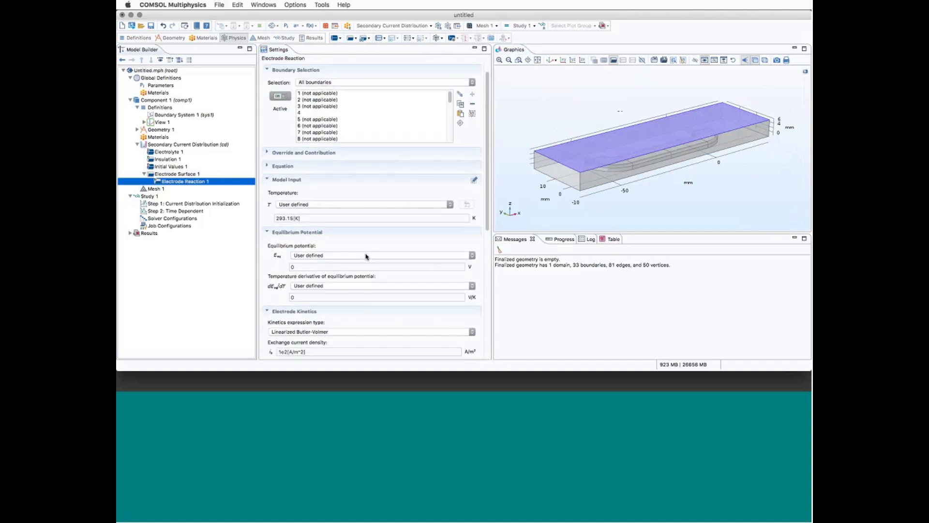
{"action": "scroll", "coordinate": [367, 256], "scroll_direction": "down", "scroll_amount": 1}
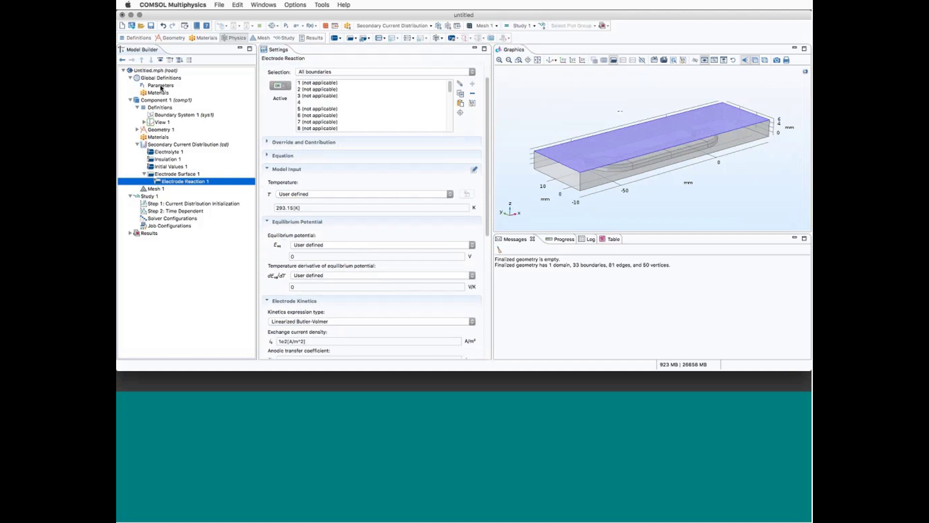
{"action": "left_click", "coordinate": [290, 258]}
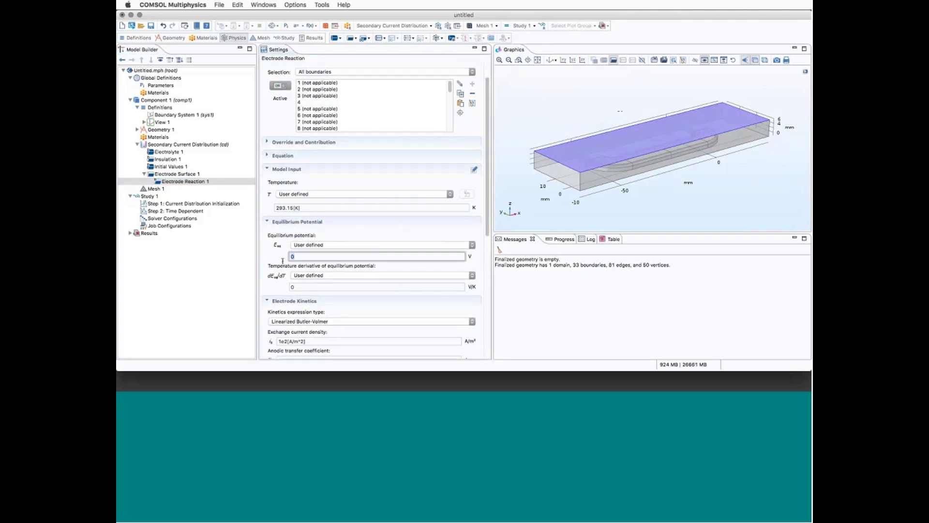
{"action": "type", "text": "Eeq_NI"}
{"action": "left_click", "coordinate": [168, 85]}
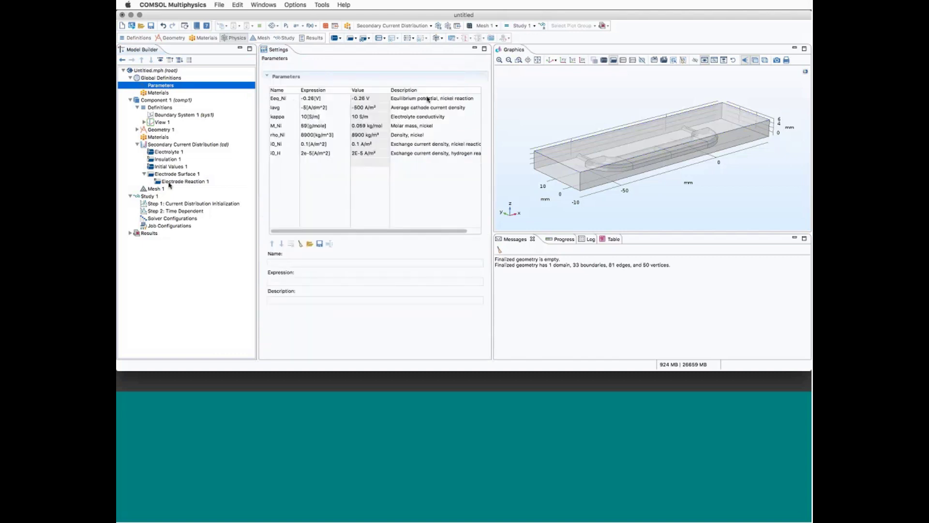
{"action": "left_click", "coordinate": [170, 182]}
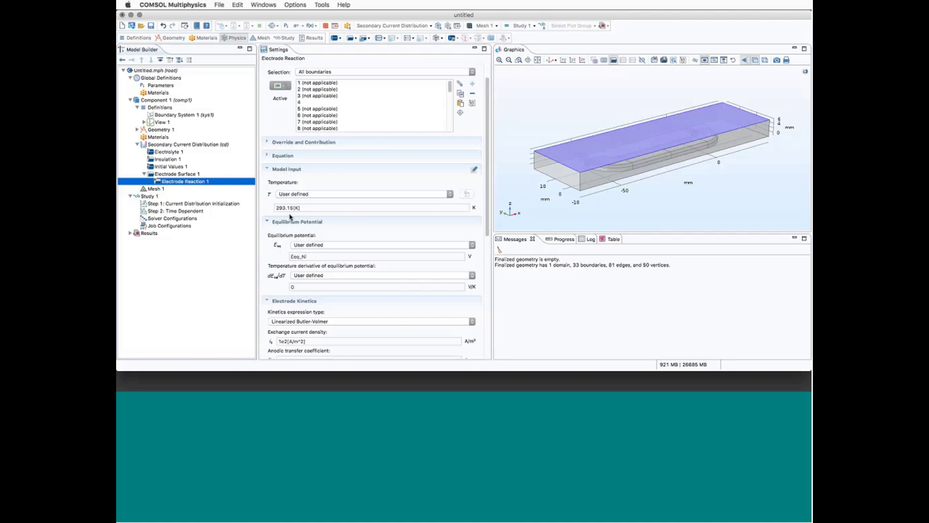
Change the kinetics expression type of Electrode Reaction 1 to Butler-Volmer
{"action": "scroll", "coordinate": [291, 216], "scroll_direction": "down", "scroll_amount": 5}
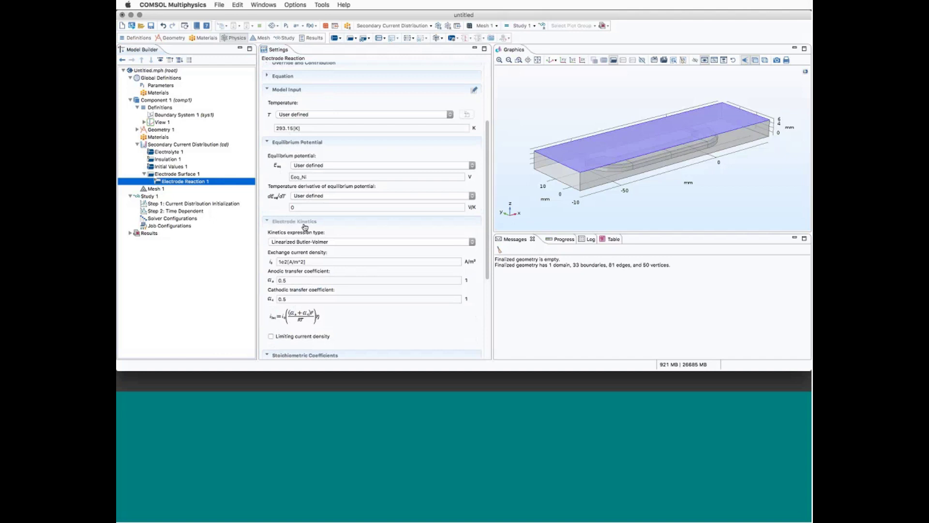
{"action": "scroll", "coordinate": [317, 222], "scroll_direction": "down", "scroll_amount": 3}
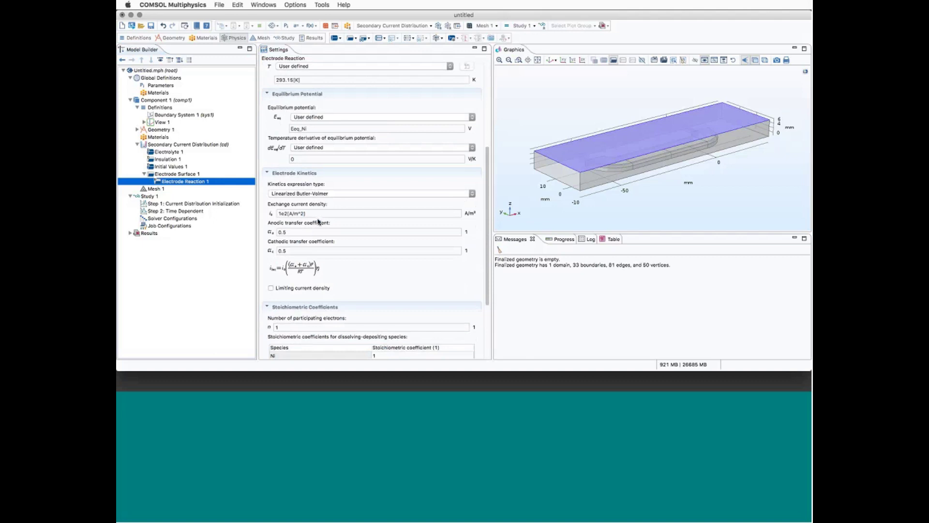
{"action": "left_click", "coordinate": [306, 193]}
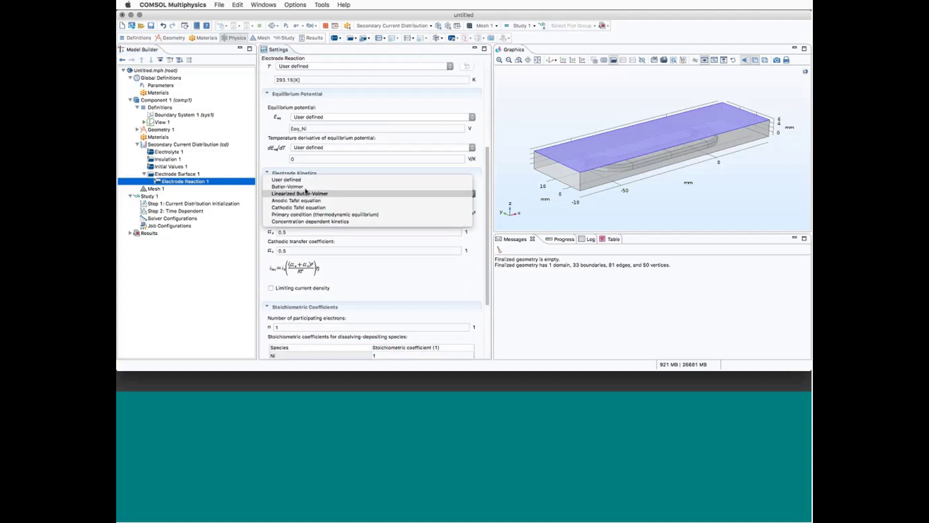
{"action": "left_click", "coordinate": [305, 188]}
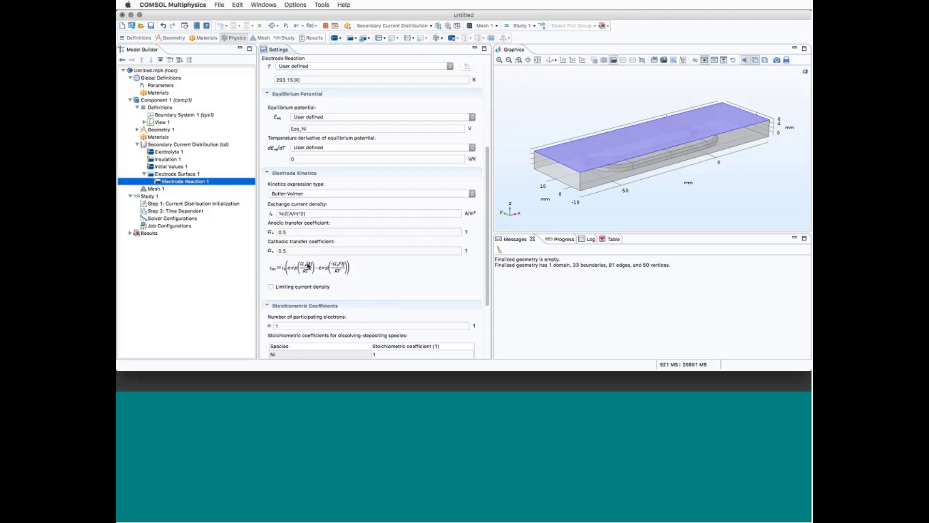
{"action": "scroll", "coordinate": [307, 266], "scroll_direction": "down", "scroll_amount": 5}
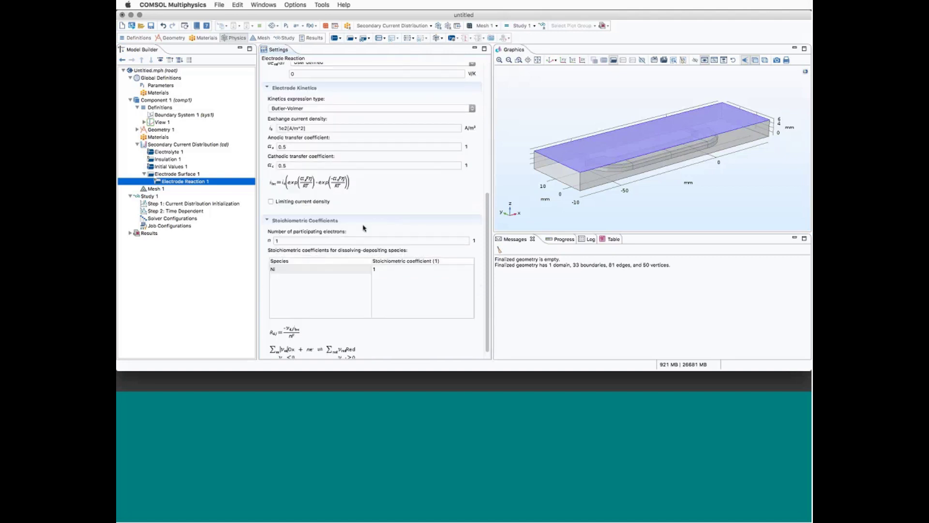
Show the overpotential equation of Electrode Reaction 1 and compare it with the kinetics settings
{"action": "scroll", "coordinate": [487, 173], "scroll_direction": "up", "scroll_amount": 5}
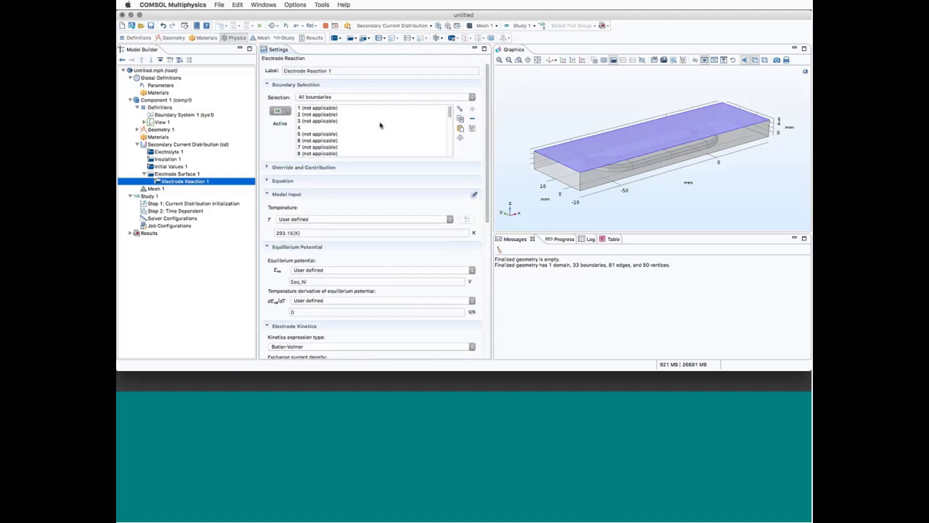
{"action": "left_click", "coordinate": [282, 181]}
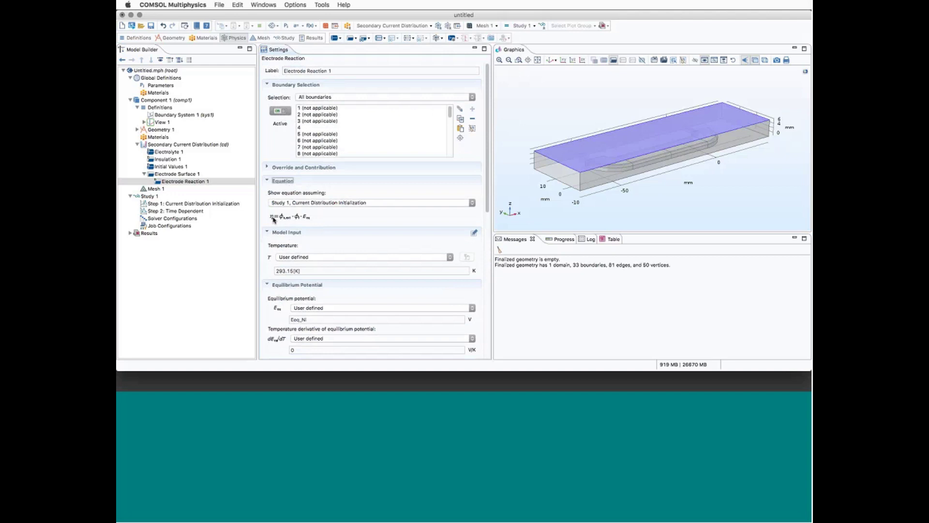
{"action": "scroll", "coordinate": [274, 219], "scroll_direction": "down", "scroll_amount": 1}
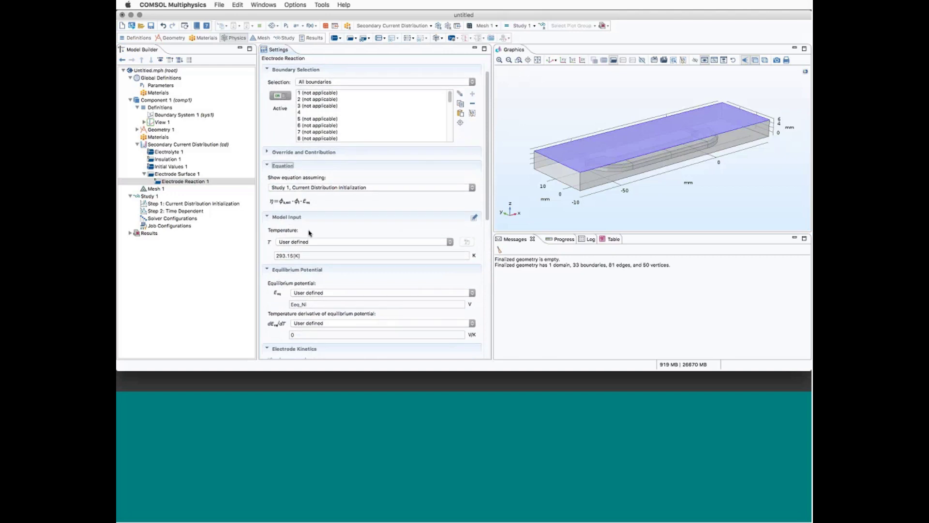
{"action": "scroll", "coordinate": [309, 234], "scroll_direction": "down", "scroll_amount": 5}
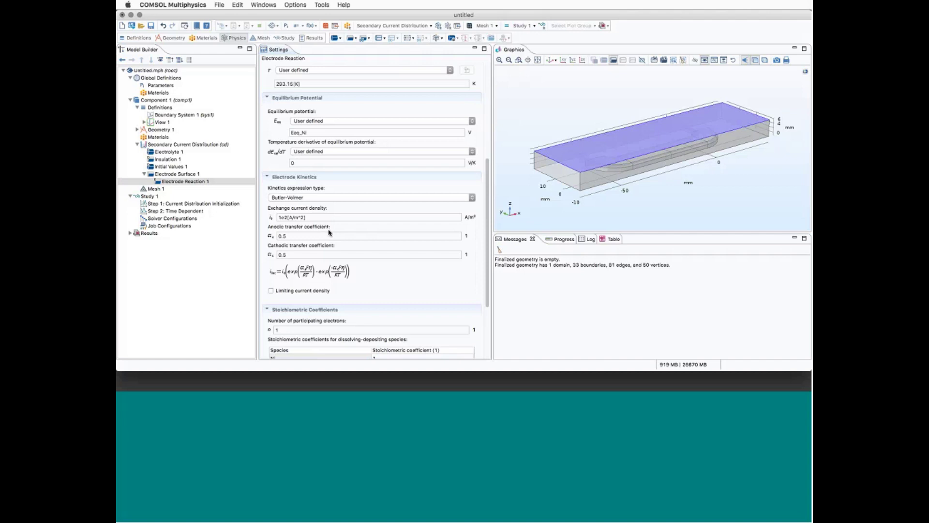
Look up the nickel exchange current density parameter and set Electrode Reaction 1's exchange current density to i0_Ni
{"action": "left_click", "coordinate": [161, 85]}
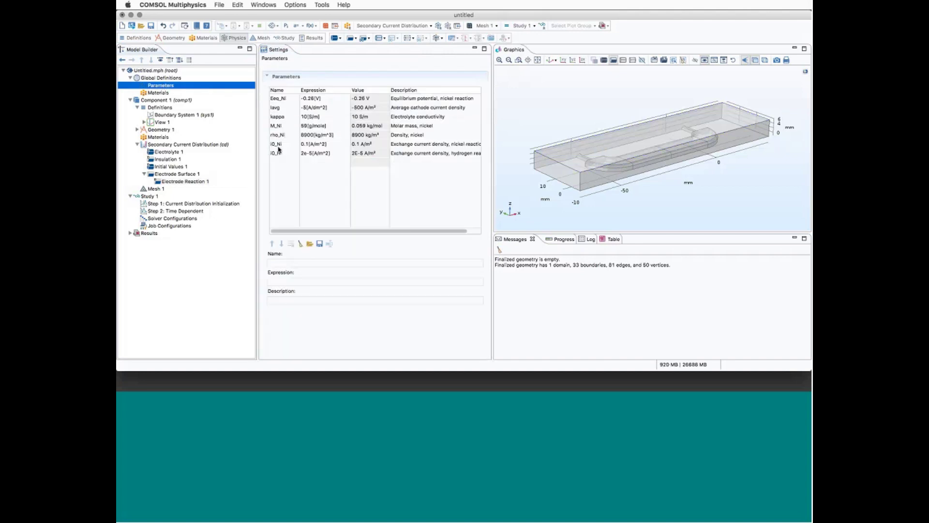
{"action": "left_click", "coordinate": [177, 182]}
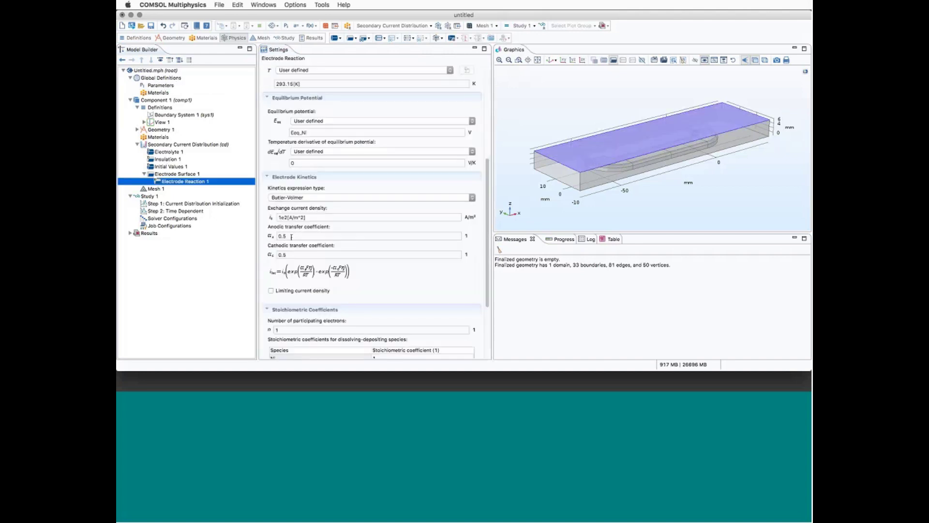
{"action": "left_click_drag", "start_coordinate": [306, 217], "coordinate": [277, 230]}
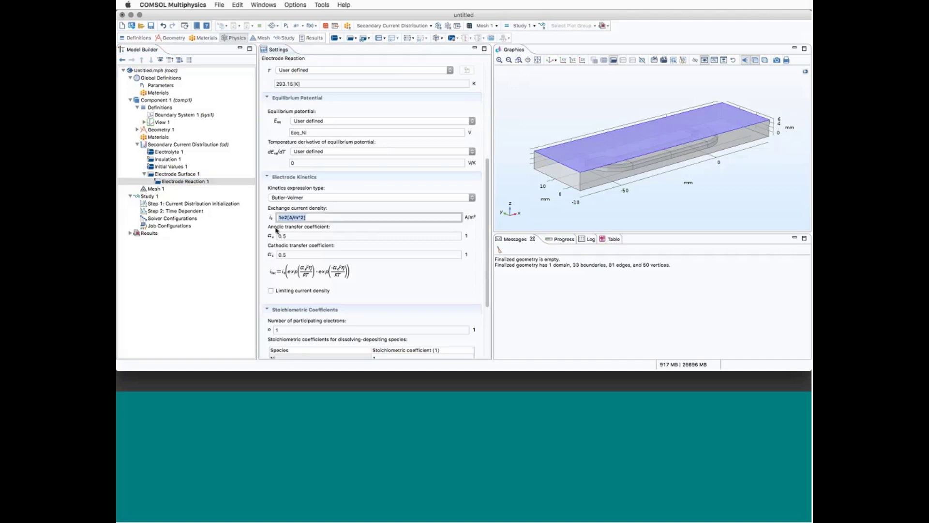
{"action": "type", "text": "10"}
{"action": "type", "text": "_Ni"}
{"action": "left_click", "coordinate": [161, 86]}
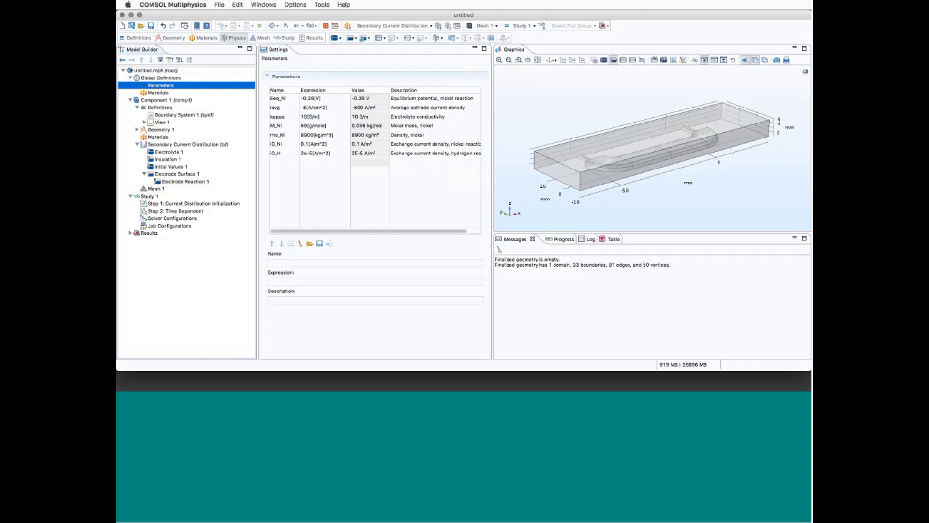
{"action": "left_click", "coordinate": [176, 182]}
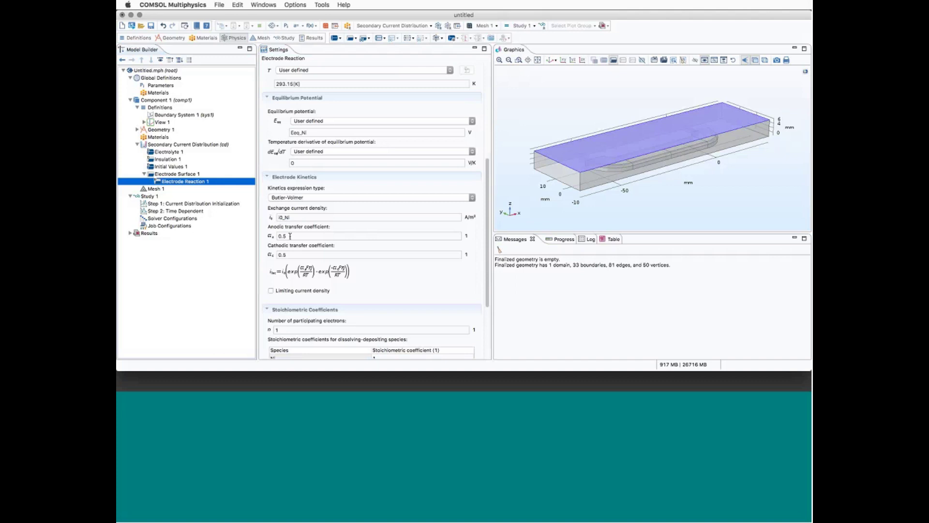
Set the stoichiometric coefficient of species Ni in Electrode Reaction 1 to 2
{"action": "scroll", "coordinate": [373, 209], "scroll_direction": "down", "scroll_amount": 3}
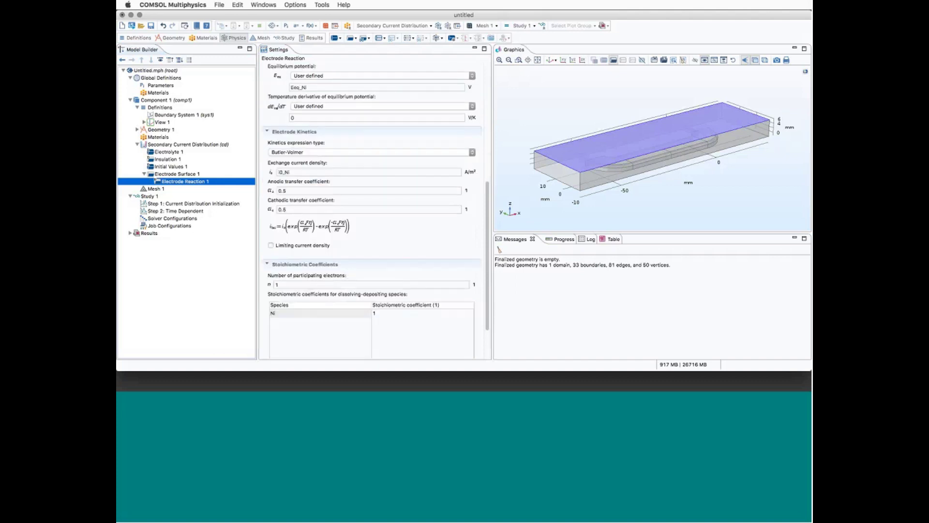
{"action": "left_click", "coordinate": [399, 313]}
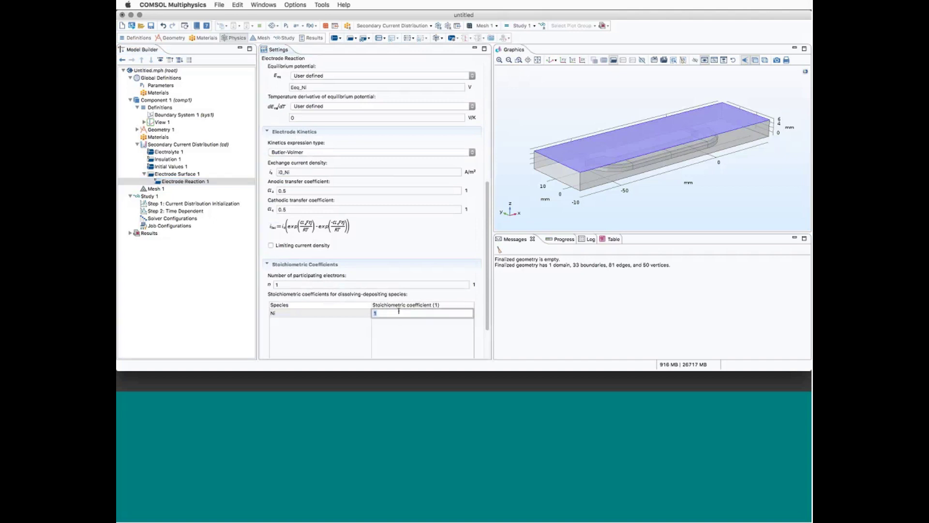
{"action": "key", "text": "Return"}
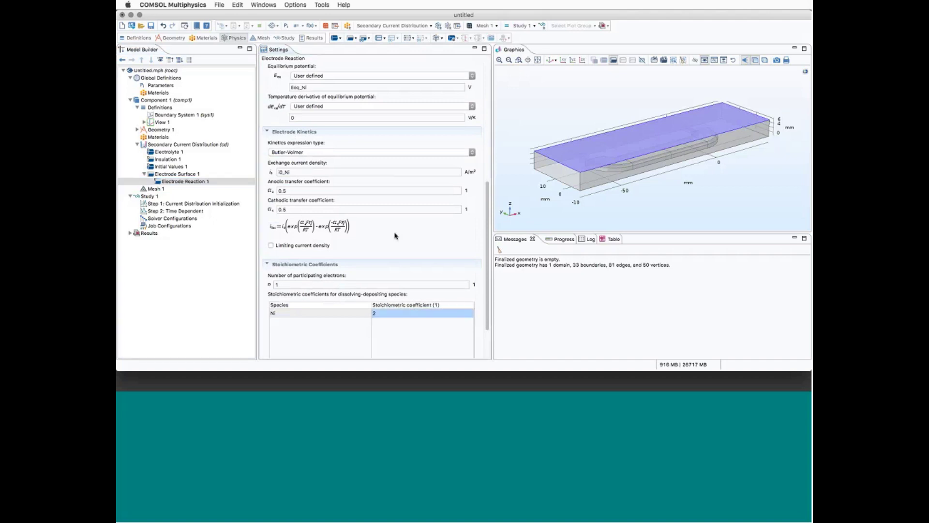
Set Ni's stoichiometric coefficient to 1 and the number of participating electrons to 2 in Electrode Reaction 1
{"action": "scroll", "coordinate": [396, 235], "scroll_direction": "up", "scroll_amount": 5}
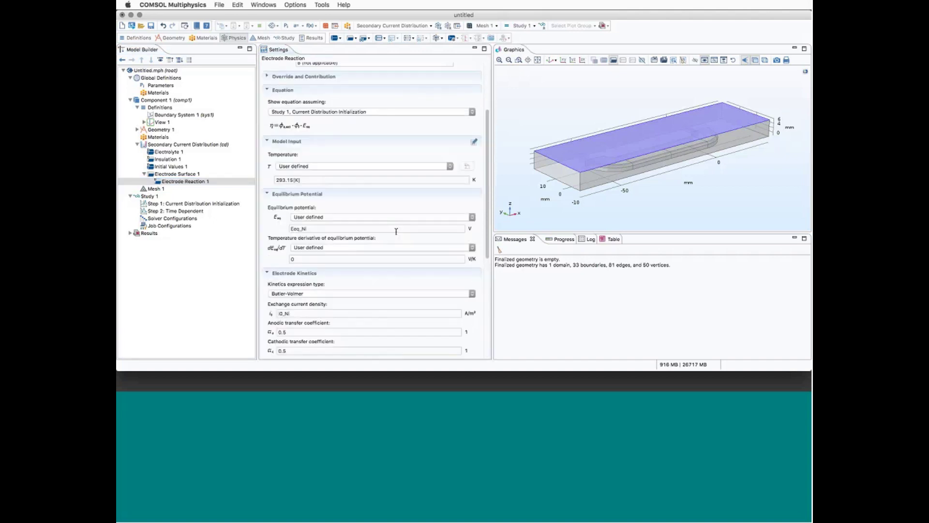
{"action": "scroll", "coordinate": [295, 279], "scroll_direction": "up", "scroll_amount": 1}
{"action": "scroll", "coordinate": [295, 280], "scroll_direction": "down", "scroll_amount": 8}
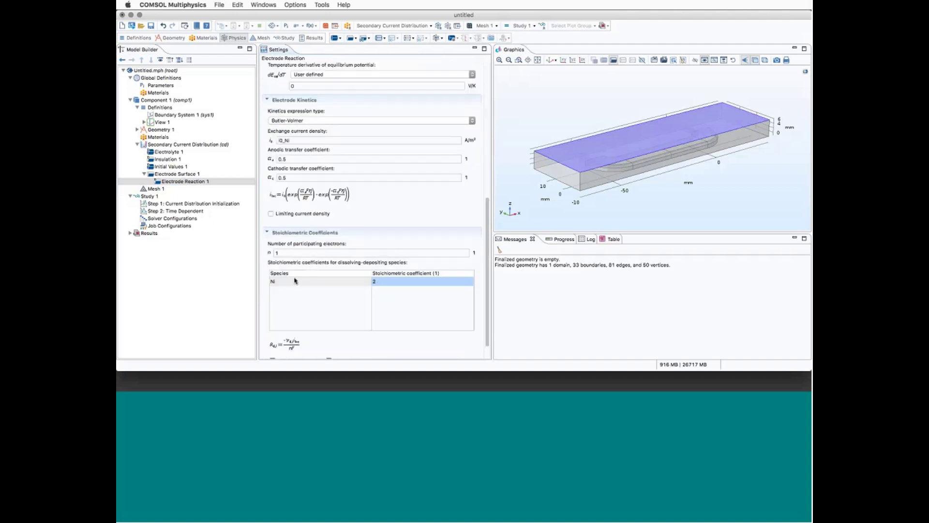
{"action": "left_click", "coordinate": [396, 278]}
{"action": "type", "text": "1"}
{"action": "left_click", "coordinate": [279, 252]}
{"action": "double_click", "coordinate": [278, 252]}
{"action": "type", "text": "2"}
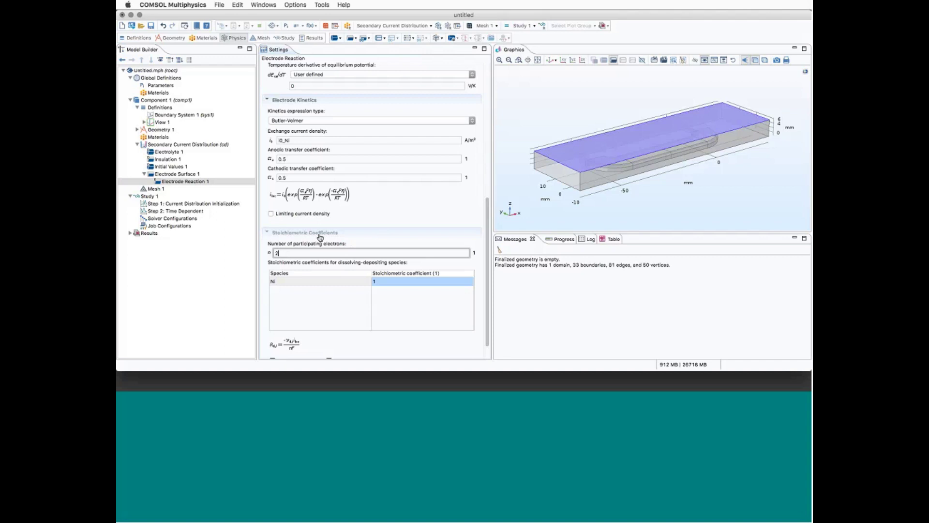
Return the number of participating electrons to 1 and Ni's stoichiometric coefficient to 2
{"action": "key", "text": "BackSpace"}
{"action": "type", "text": "1"}
{"action": "left_click", "coordinate": [388, 283]}
{"action": "type", "text": "2"}
{"action": "left_click", "coordinate": [367, 223]}
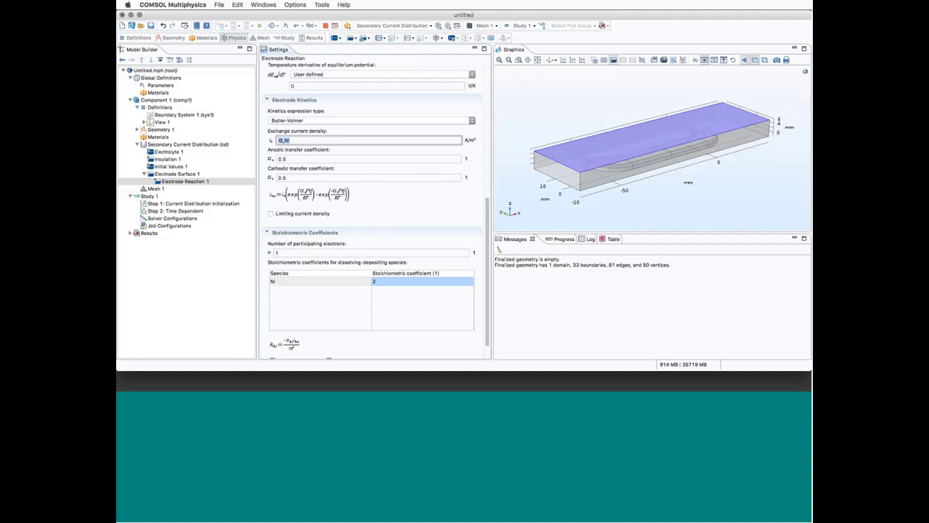
{"action": "scroll", "coordinate": [372, 204], "scroll_direction": "down", "scroll_amount": 1}
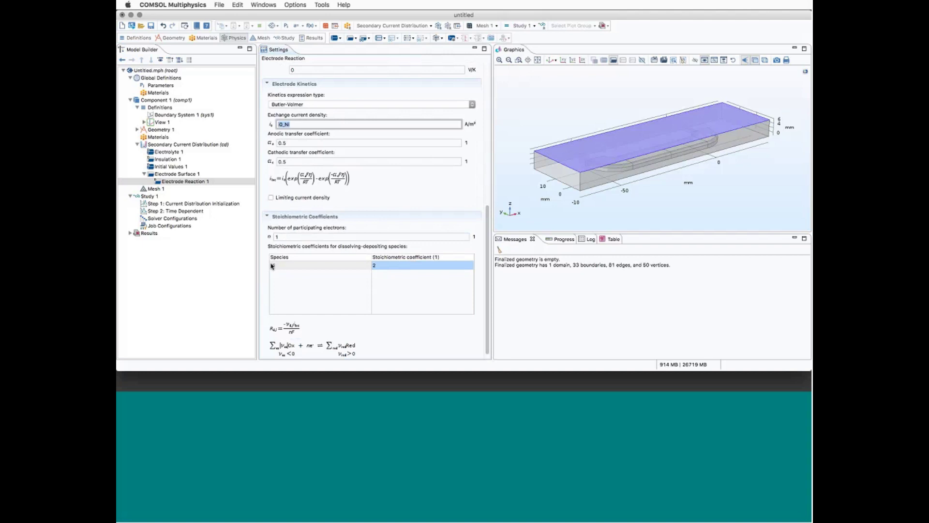
{"action": "left_click", "coordinate": [421, 268]}
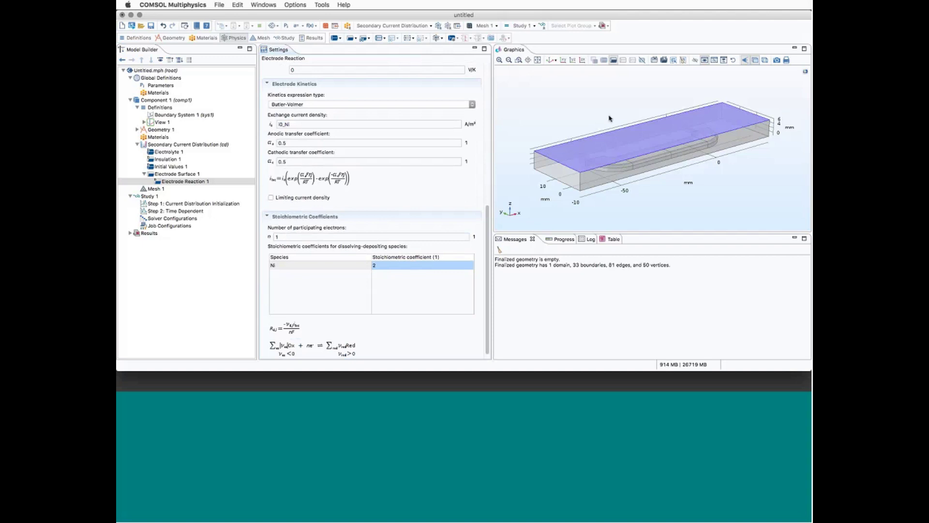
Add a second Electrode Surface to Secondary Current Distribution and assign it to the Cathode boundary selection
{"action": "left_click_drag", "start_coordinate": [610, 118], "coordinate": [625, 92]}
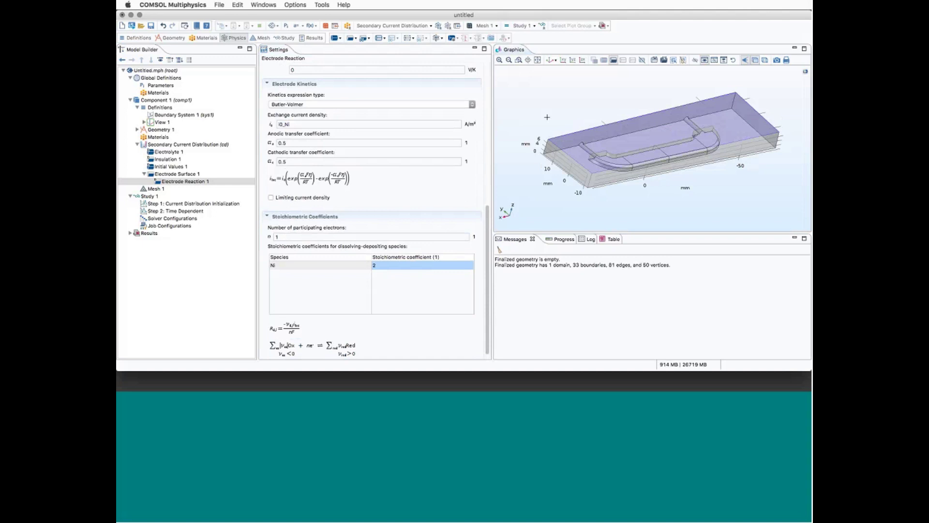
{"action": "left_click", "coordinate": [180, 146]}
{"action": "right_click", "coordinate": [177, 147]}
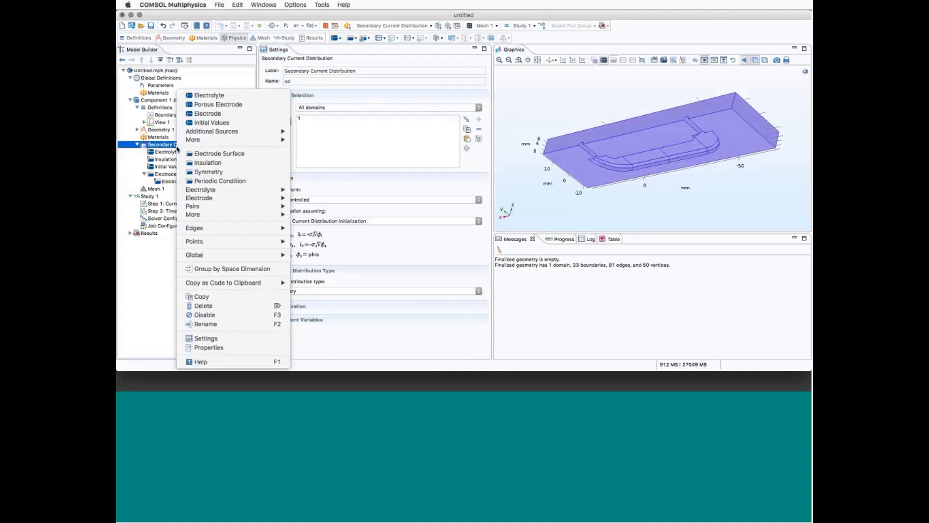
{"action": "left_click", "coordinate": [209, 154]}
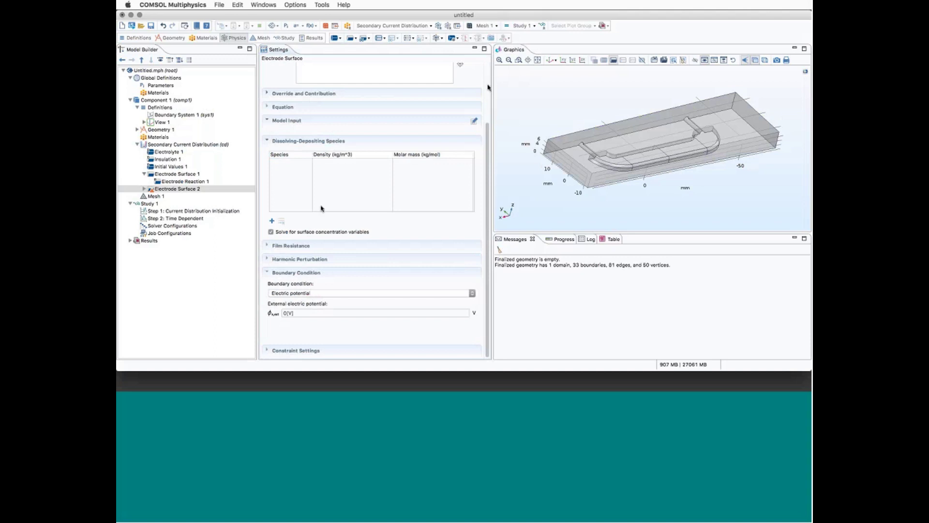
{"action": "left_click", "coordinate": [340, 99]}
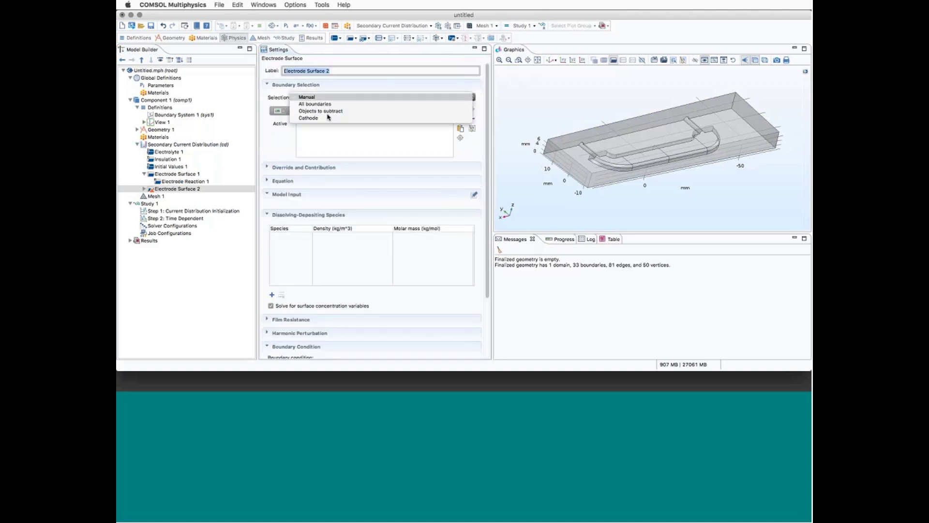
{"action": "left_click", "coordinate": [326, 118]}
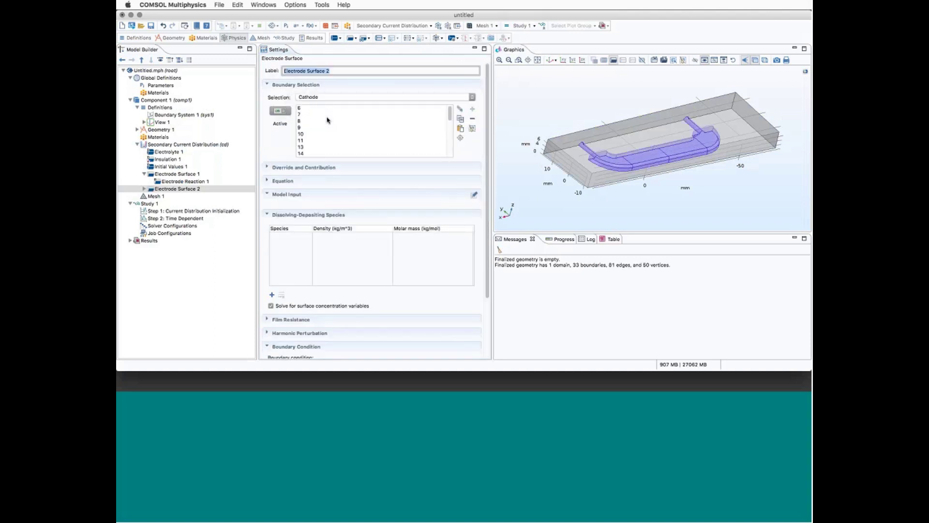
Examine the cathode boundaries of Electrode Surface 2 from several angles and look through the geometry sequence
{"action": "left_click_drag", "start_coordinate": [625, 160], "coordinate": [535, 207]}
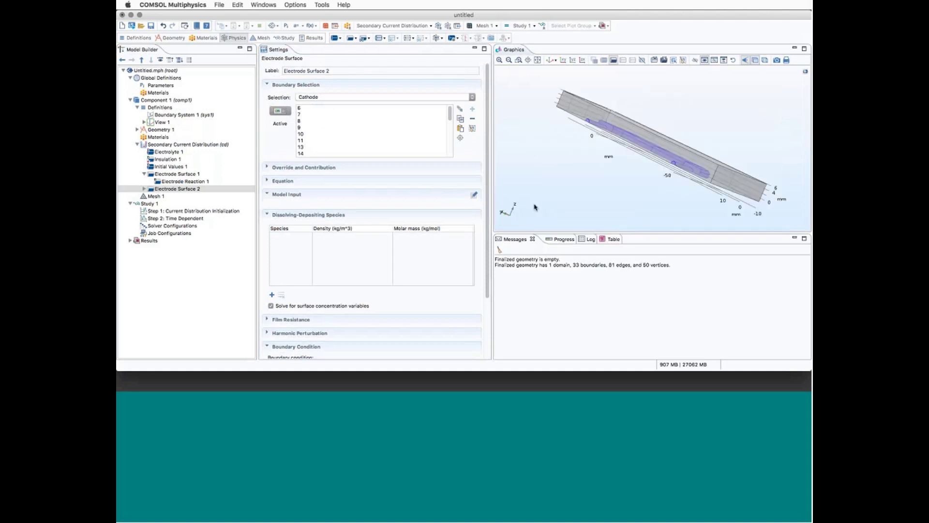
{"action": "left_click", "coordinate": [137, 131]}
{"action": "left_click", "coordinate": [137, 130]}
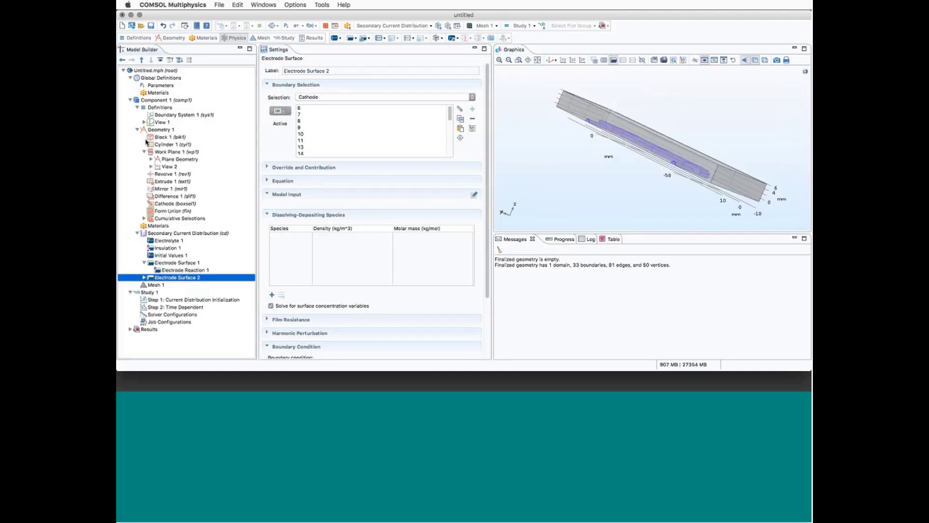
{"action": "left_click", "coordinate": [162, 205]}
{"action": "mouse_move", "coordinate": [552, 177]}
{"action": "left_mouse_down"}
{"action": "mouse_move", "coordinate": [580, 149]}
{"action": "mouse_move", "coordinate": [557, 165]}
{"action": "left_mouse_up"}
{"action": "left_click", "coordinate": [176, 277]}
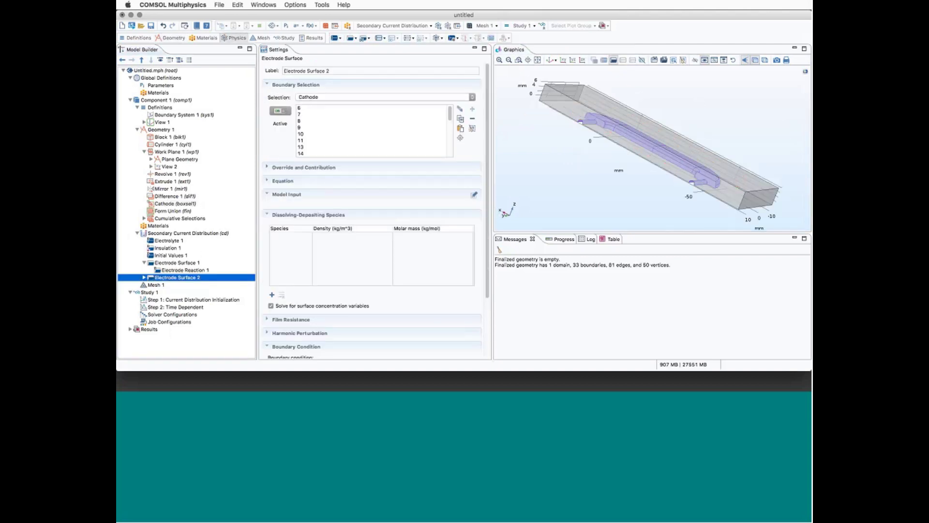
{"action": "left_click_drag", "start_coordinate": [605, 176], "coordinate": [651, 178]}
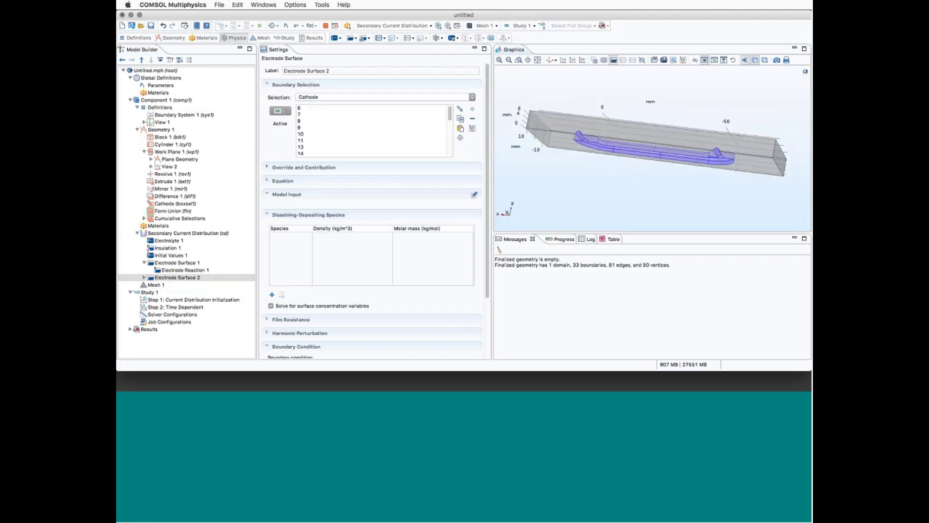
Add the dissolving-depositing species Ni to Electrode Surface 2 with density rho_Ni and molar mass M_Ni
{"action": "left_click", "coordinate": [144, 278]}
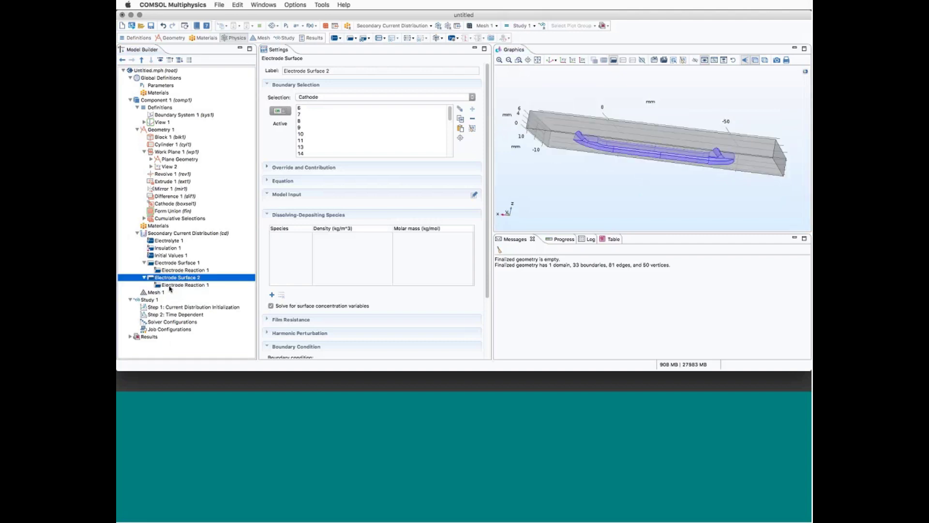
{"action": "left_click", "coordinate": [298, 237]}
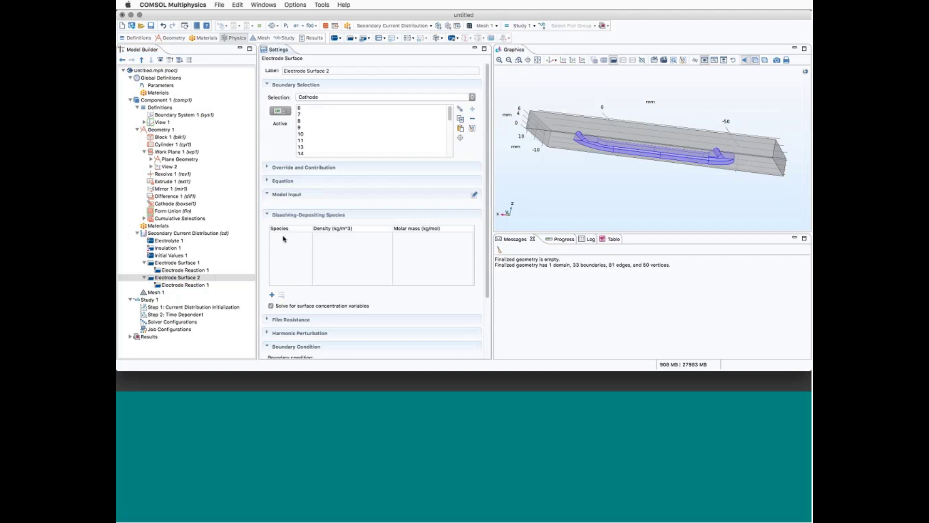
{"action": "left_click", "coordinate": [272, 295]}
{"action": "type", "text": "Ni"}
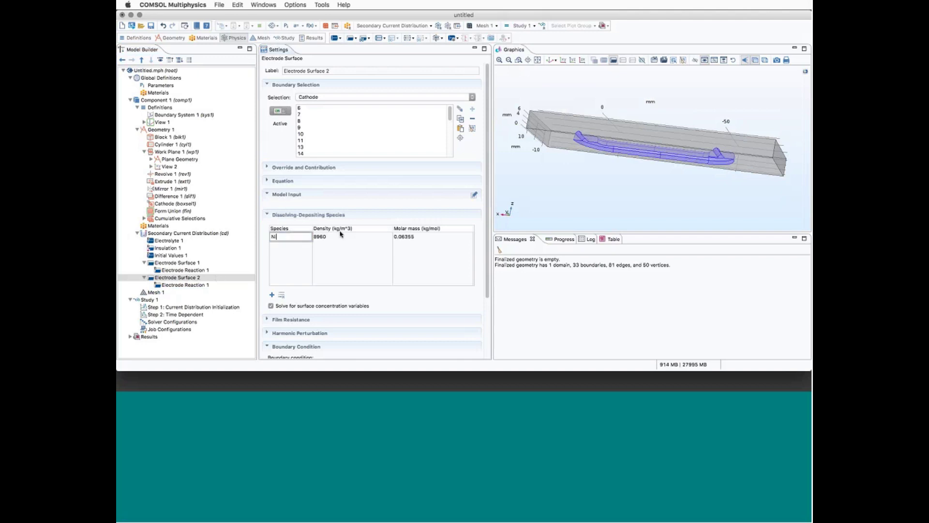
{"action": "left_click", "coordinate": [334, 238]}
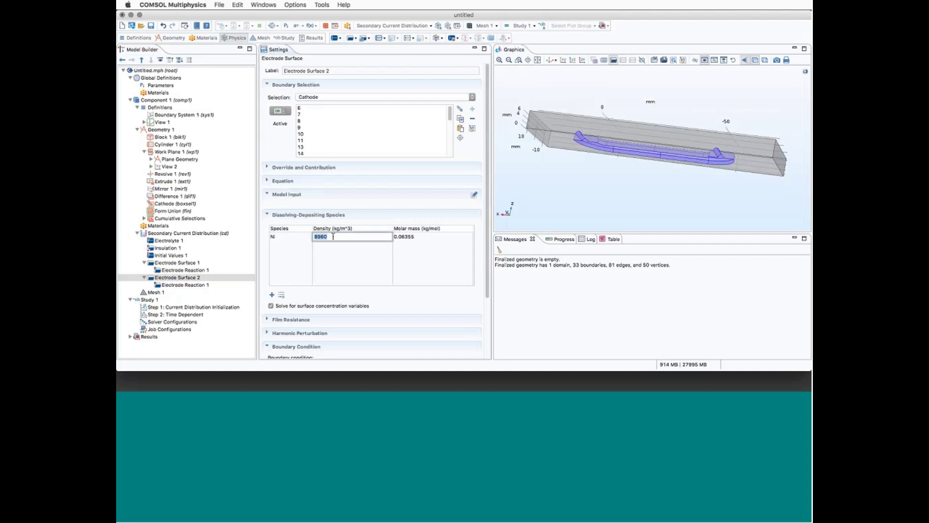
{"action": "type", "text": "rho_Ni"}
{"action": "left_click", "coordinate": [409, 238]}
{"action": "type", "text": "M"}
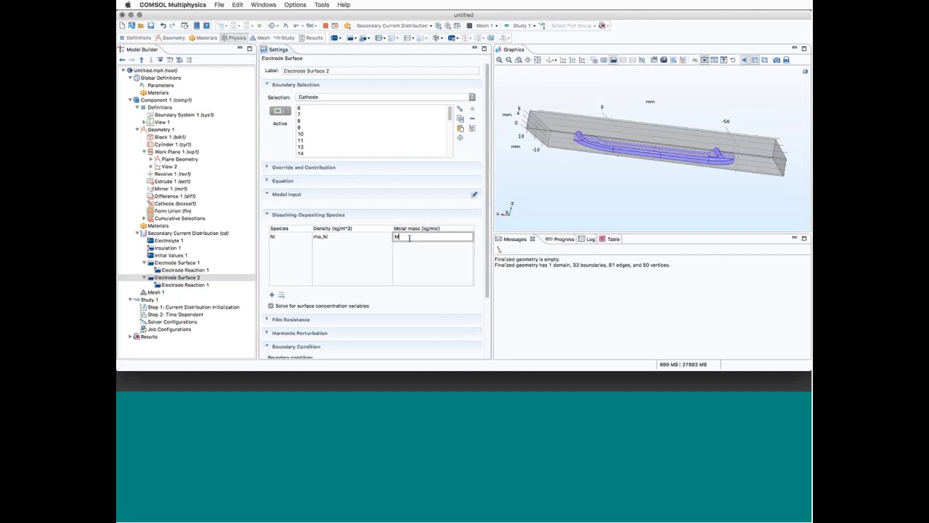
{"action": "type", "text": "_Ni"}
{"action": "left_click", "coordinate": [401, 255]}
Set the equilibrium potential of Electrode Reaction 1 under Electrode Surface 2 to Eeq_Ni
{"action": "left_click", "coordinate": [178, 286]}
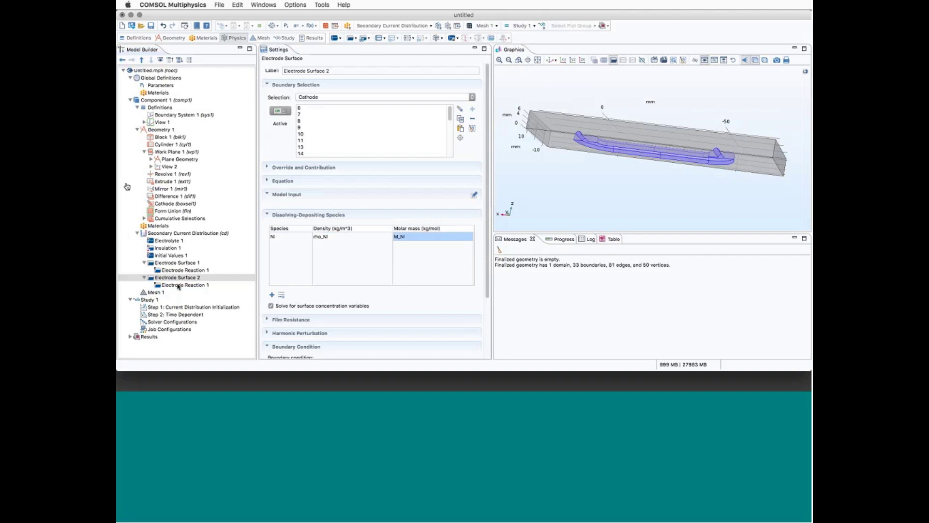
{"action": "scroll", "coordinate": [359, 192], "scroll_direction": "down", "scroll_amount": 3}
{"action": "scroll", "coordinate": [358, 192], "scroll_direction": "up", "scroll_amount": 5}
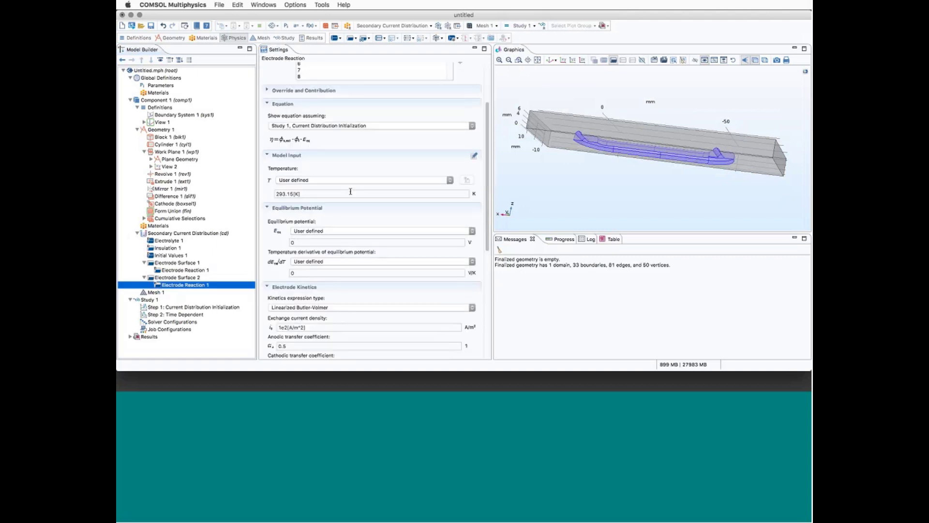
{"action": "double_click", "coordinate": [344, 196]}
{"action": "type", "text": "Eeq"}
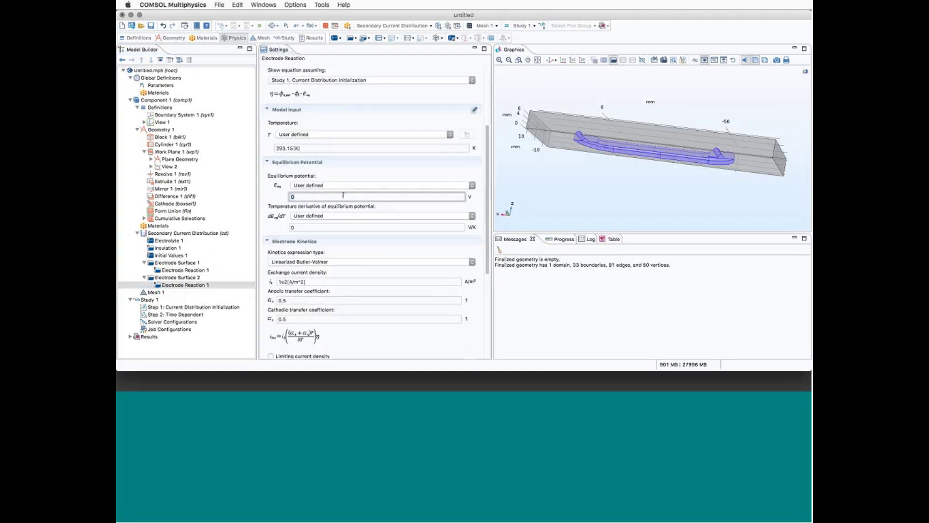
{"action": "type", "text": "_Ni"}
Give the cathode's Electrode Reaction 1 Butler-Volmer kinetics with an exchange current density of i0_Ni
{"action": "scroll", "coordinate": [324, 275], "scroll_direction": "down", "scroll_amount": 1}
{"action": "left_click", "coordinate": [319, 247]}
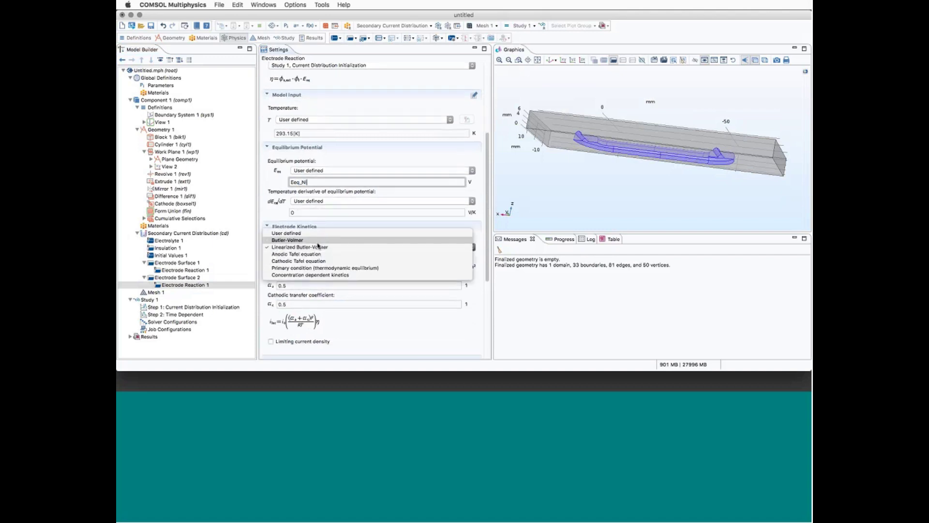
{"action": "left_click", "coordinate": [318, 241]}
{"action": "left_click_drag", "start_coordinate": [313, 267], "coordinate": [264, 270]}
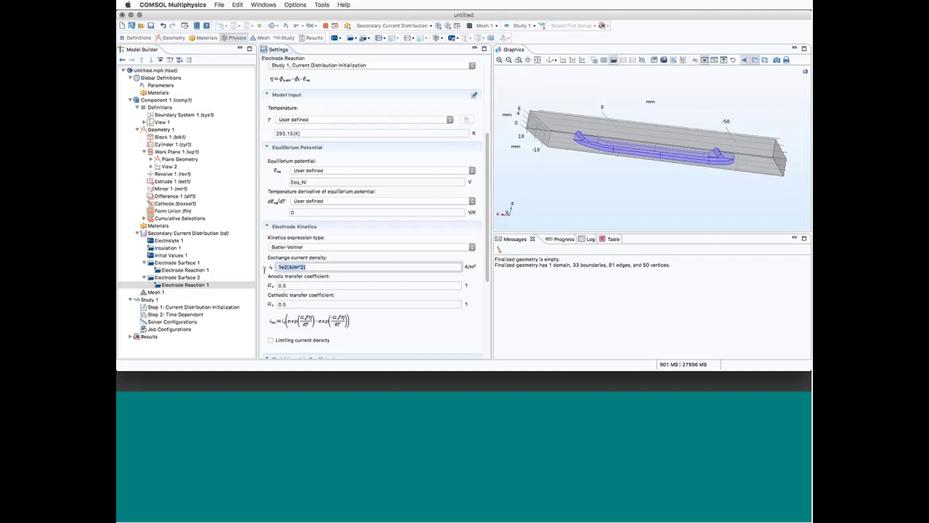
{"action": "key", "text": "BackSpace"}
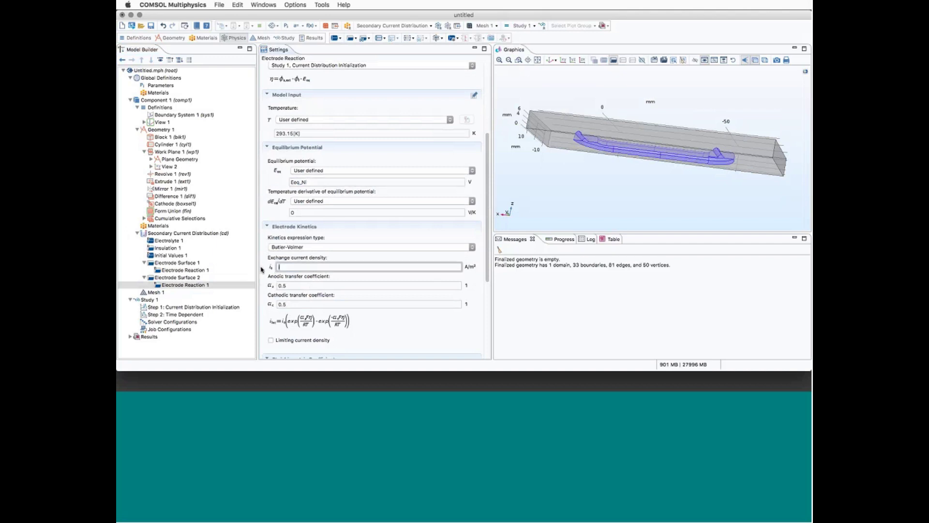
{"action": "type", "text": "i0_Ni"}
Set Ni's stoichiometric coefficient to 2 in Electrode Reaction 1 of Electrode Surface 2
{"action": "scroll", "coordinate": [327, 264], "scroll_direction": "down", "scroll_amount": 5}
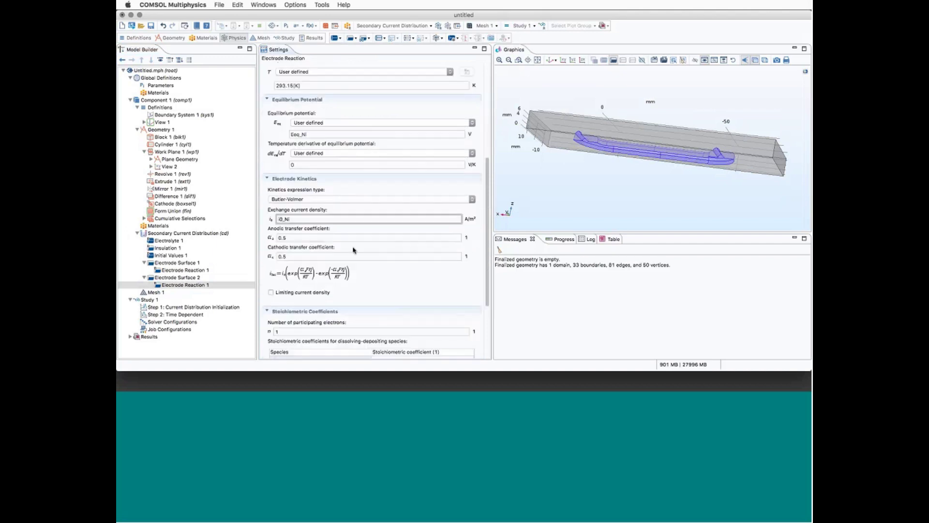
{"action": "left_click", "coordinate": [387, 260]}
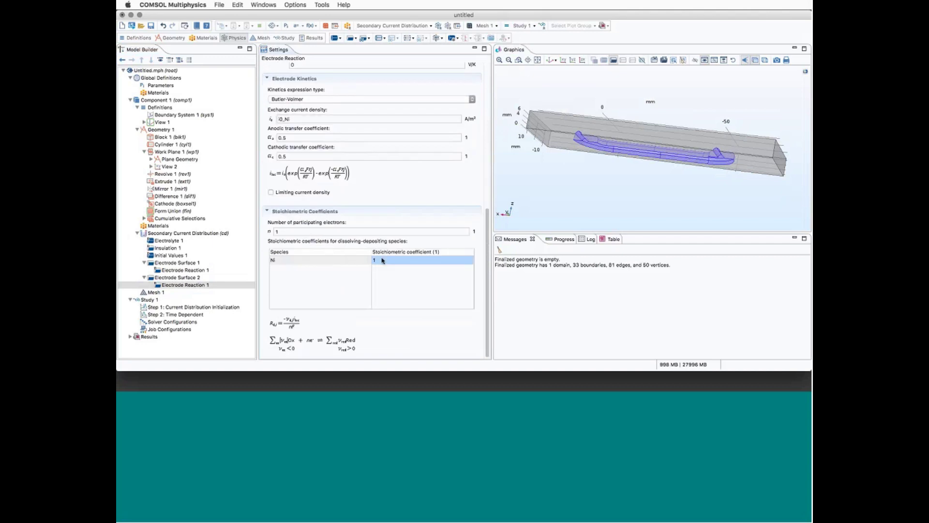
{"action": "type", "text": "2"}
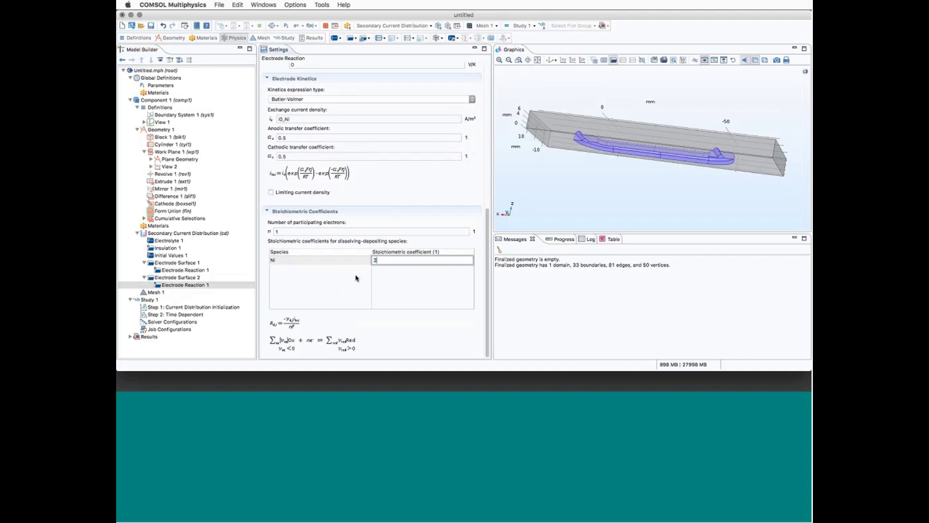
Add a second Electrode Reaction under Electrode Surface 2
{"action": "left_click", "coordinate": [168, 280]}
{"action": "right_click", "coordinate": [168, 280]}
{"action": "right_click", "coordinate": [168, 280]}
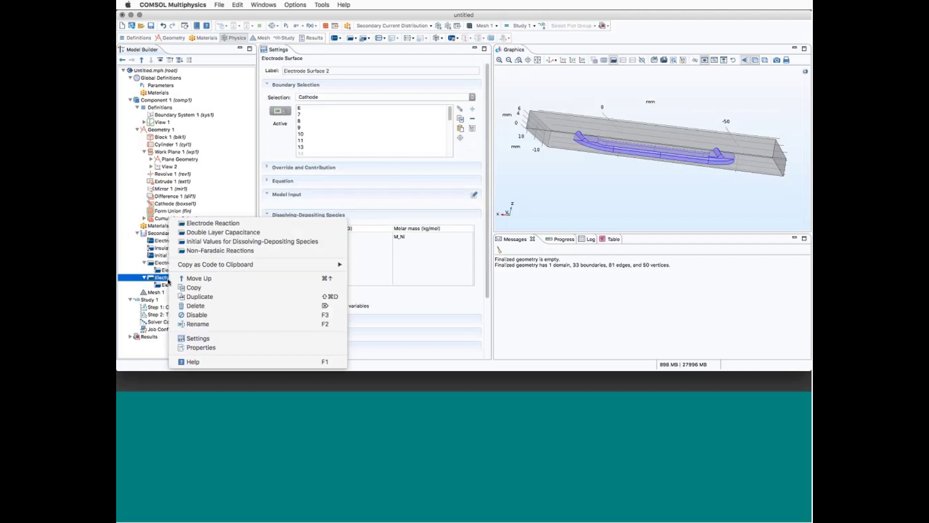
{"action": "left_click", "coordinate": [211, 223]}
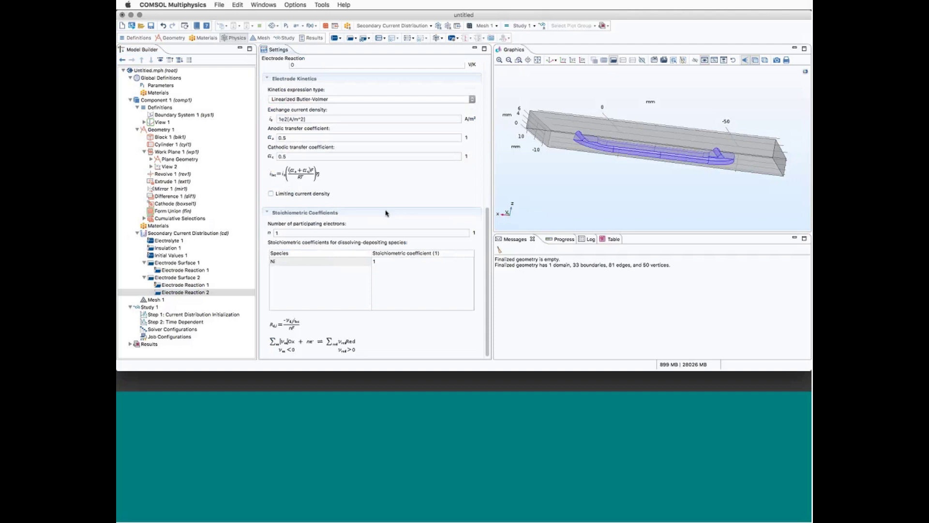
Set Ni's stoichiometric coefficient to 0 in Electrode Reaction 2 of Electrode Surface 2
{"action": "scroll", "coordinate": [338, 247], "scroll_direction": "up", "scroll_amount": 2}
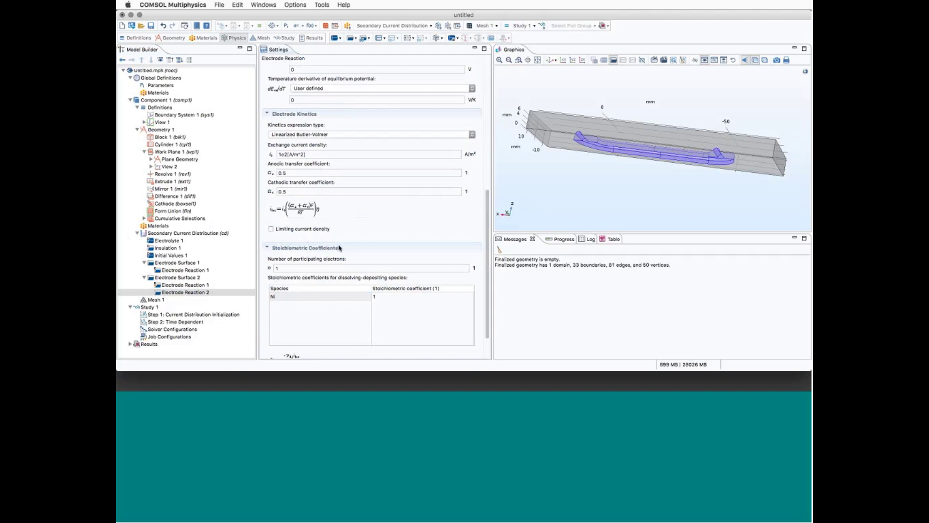
{"action": "double_click", "coordinate": [391, 297]}
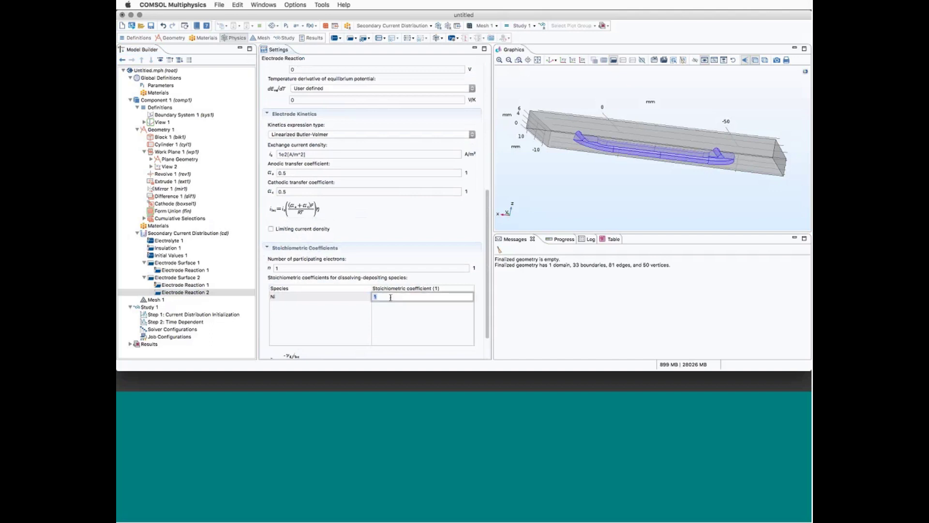
{"action": "scroll", "coordinate": [389, 232], "scroll_direction": "up", "scroll_amount": 5}
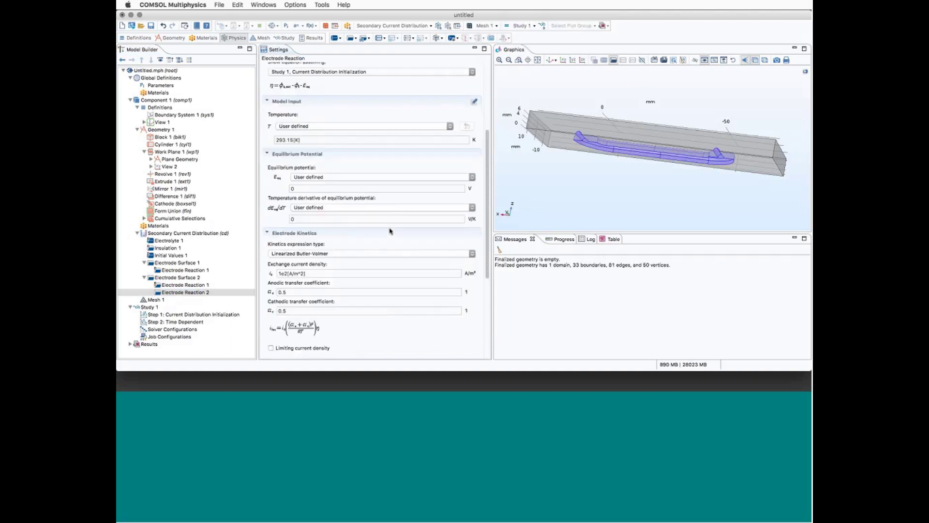
{"action": "scroll", "coordinate": [388, 231], "scroll_direction": "down", "scroll_amount": 6}
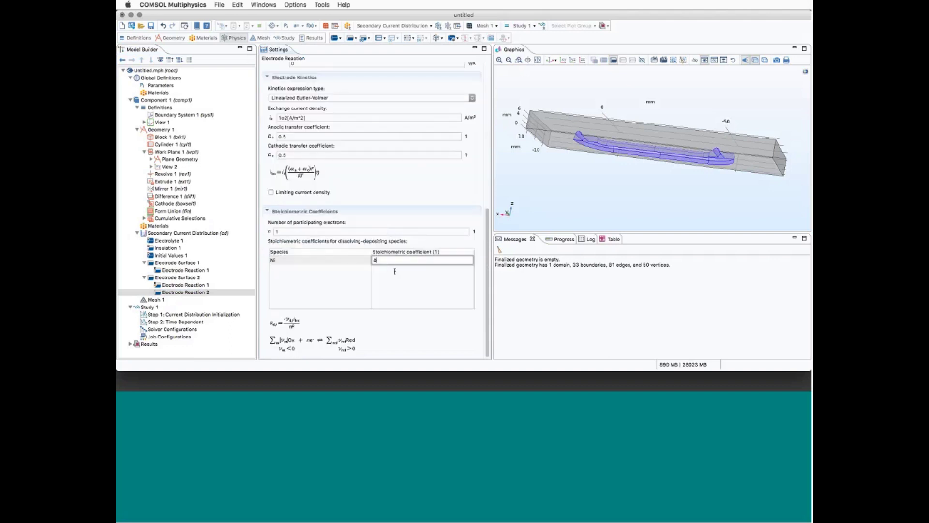
{"action": "left_click", "coordinate": [378, 283]}
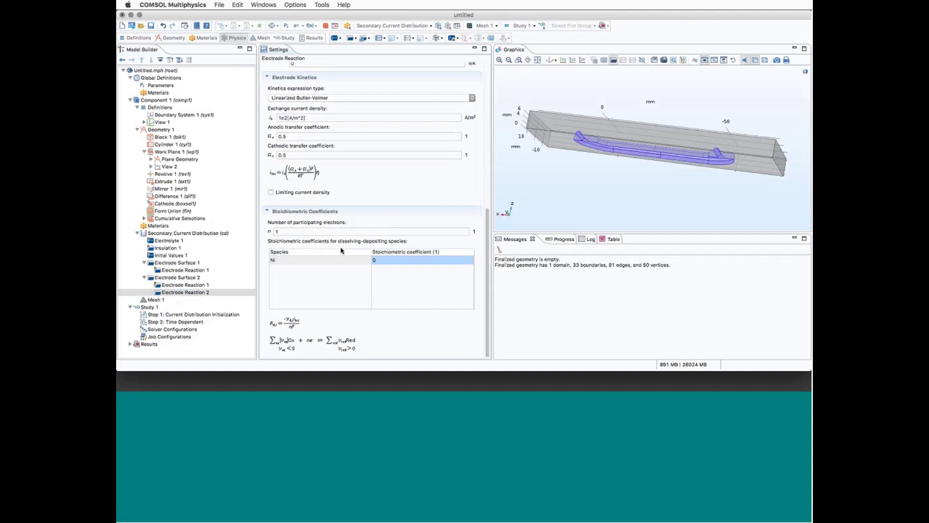
{"action": "scroll", "coordinate": [285, 327], "scroll_direction": "up", "scroll_amount": 3}
{"action": "scroll", "coordinate": [285, 327], "scroll_direction": "down", "scroll_amount": 2}
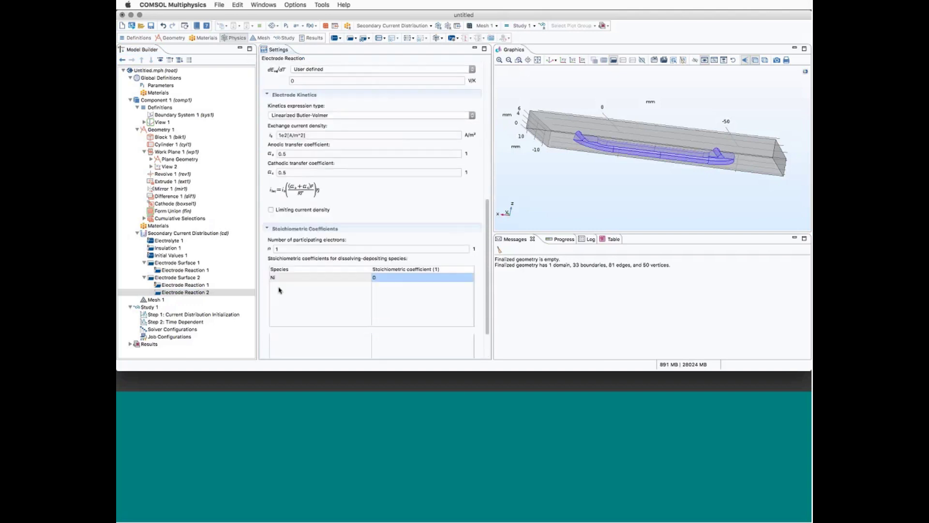
{"action": "scroll", "coordinate": [285, 327], "scroll_direction": "up", "scroll_amount": 3}
{"action": "scroll", "coordinate": [294, 296], "scroll_direction": "down", "scroll_amount": 3}
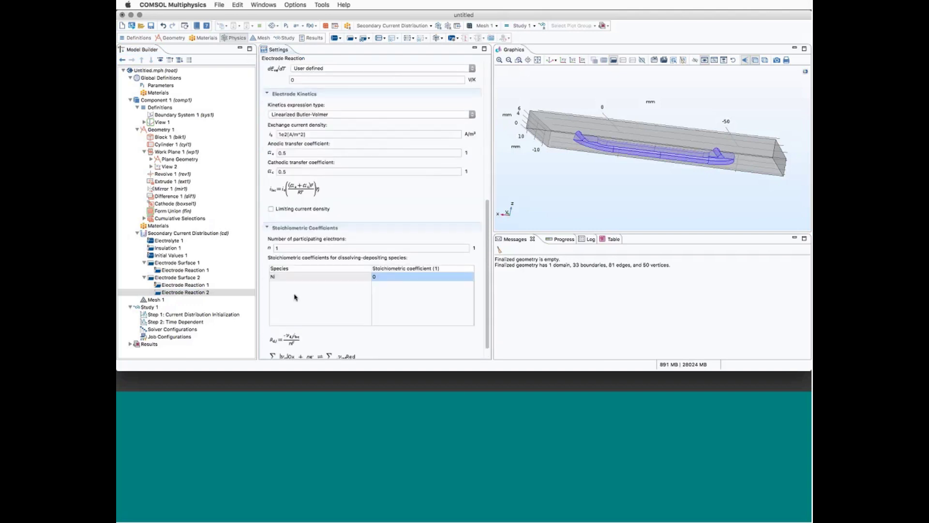
{"action": "left_click", "coordinate": [289, 277]}
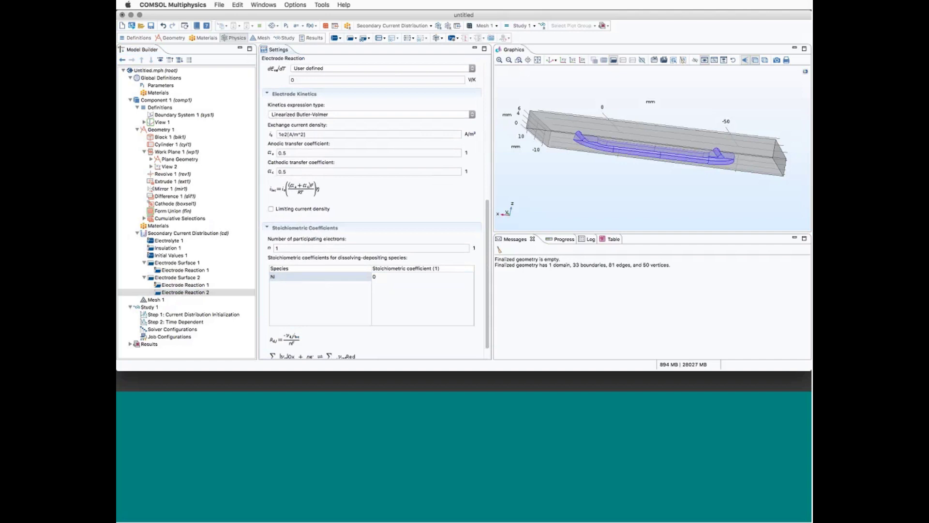
Switch the kinetics expression type of Electrode Reaction 2 under Electrode Surface 2 to Cathodic Tafel equation
{"action": "scroll", "coordinate": [313, 267], "scroll_direction": "down", "scroll_amount": 1}
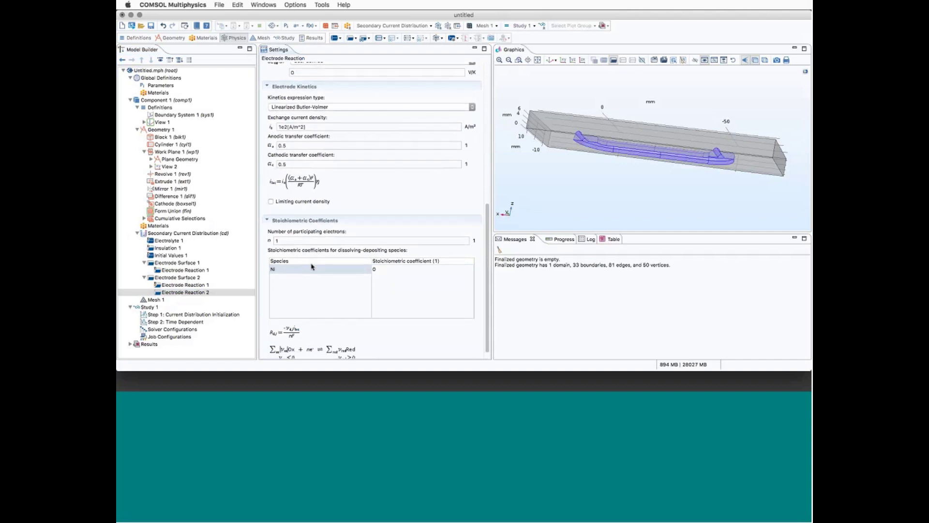
{"action": "scroll", "coordinate": [319, 276], "scroll_direction": "up", "scroll_amount": 10}
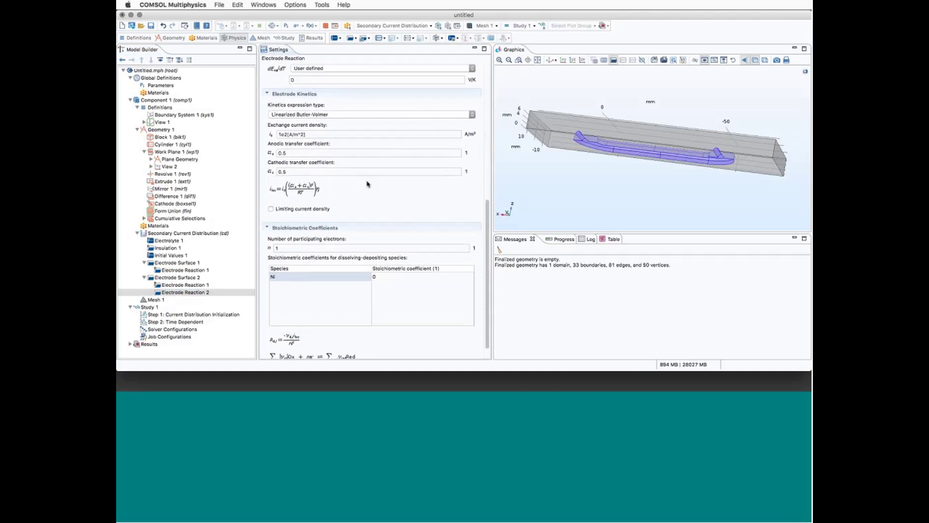
{"action": "scroll", "coordinate": [321, 279], "scroll_direction": "down", "scroll_amount": 5}
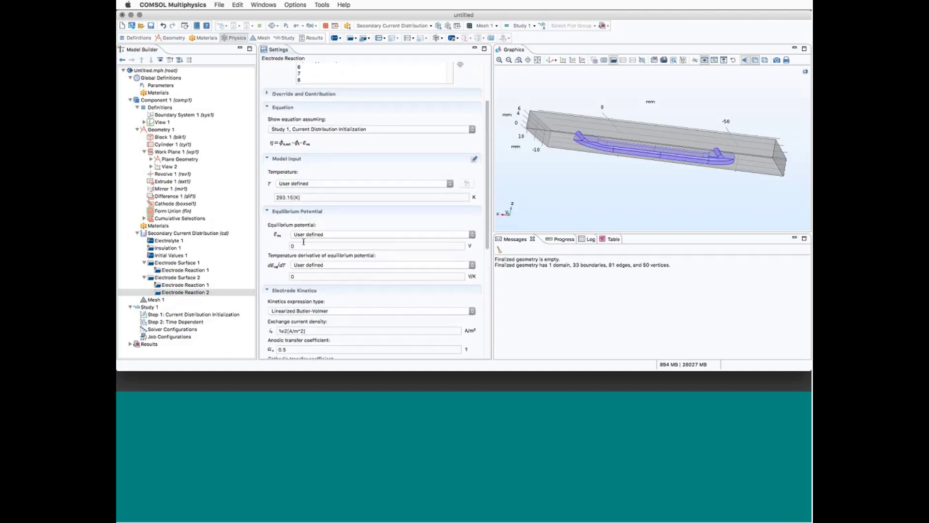
{"action": "left_click", "coordinate": [304, 194]}
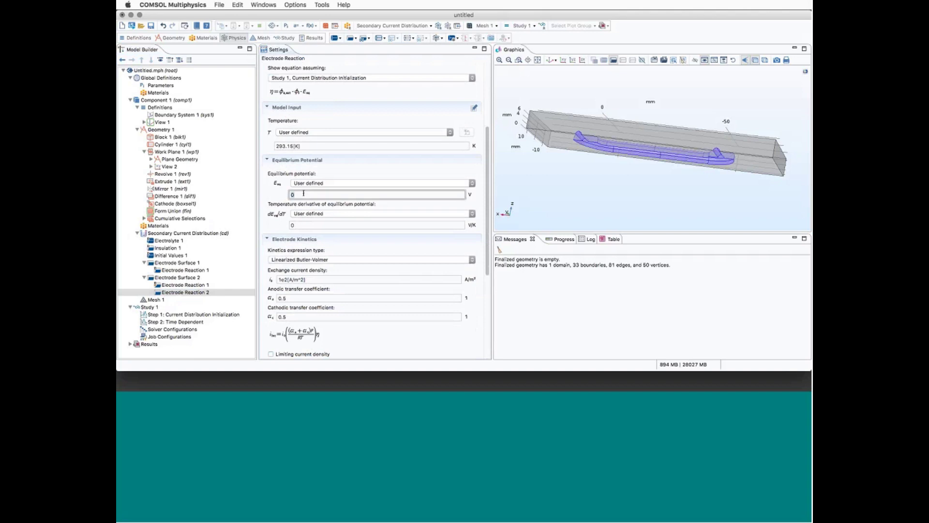
{"action": "left_click", "coordinate": [310, 259]}
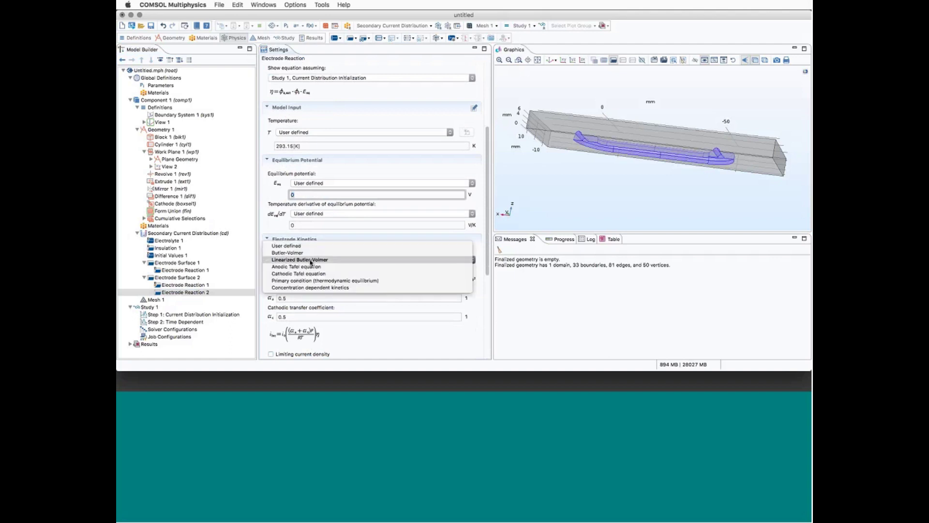
{"action": "left_click", "coordinate": [309, 274]}
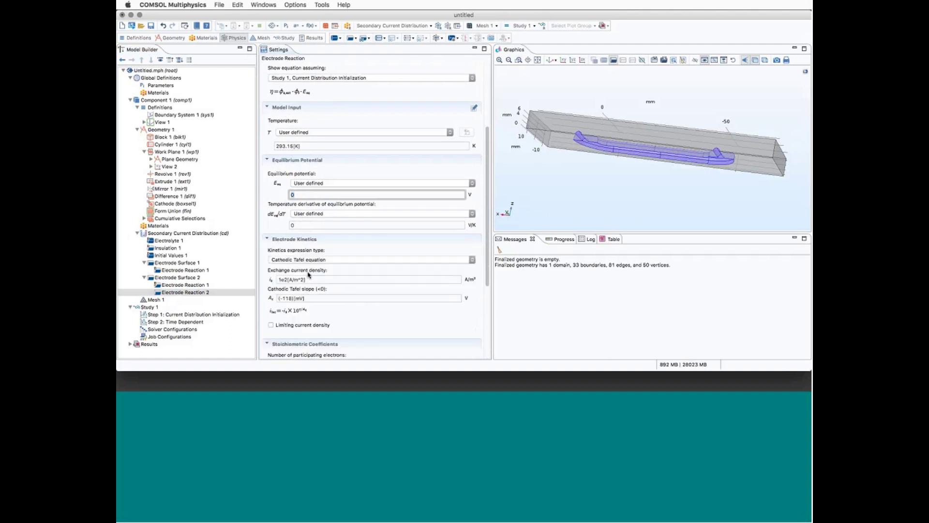
Set the exchange current density of Electrode Reaction 2 under Electrode Surface 2 to i0_H
{"action": "triple_click", "coordinate": [300, 280]}
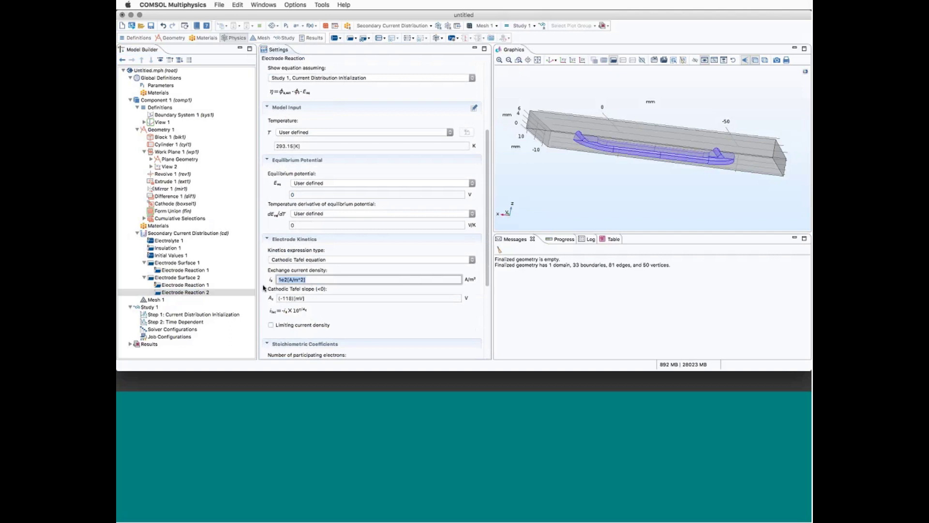
{"action": "key", "text": "BackSpace"}
{"action": "type", "text": "i0_H"}
{"action": "key", "text": "Tab"}
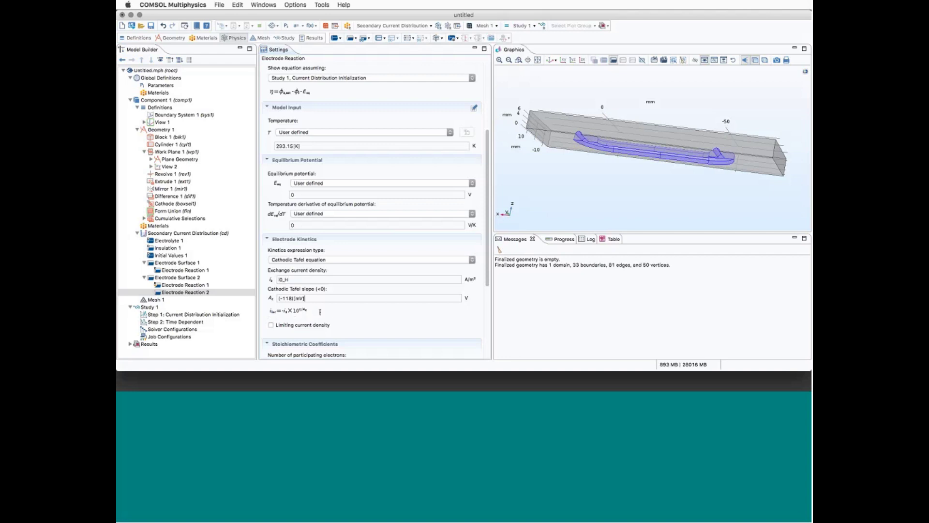
{"action": "left_click", "coordinate": [320, 315]}
{"action": "scroll", "coordinate": [319, 312], "scroll_direction": "down", "scroll_amount": 1}
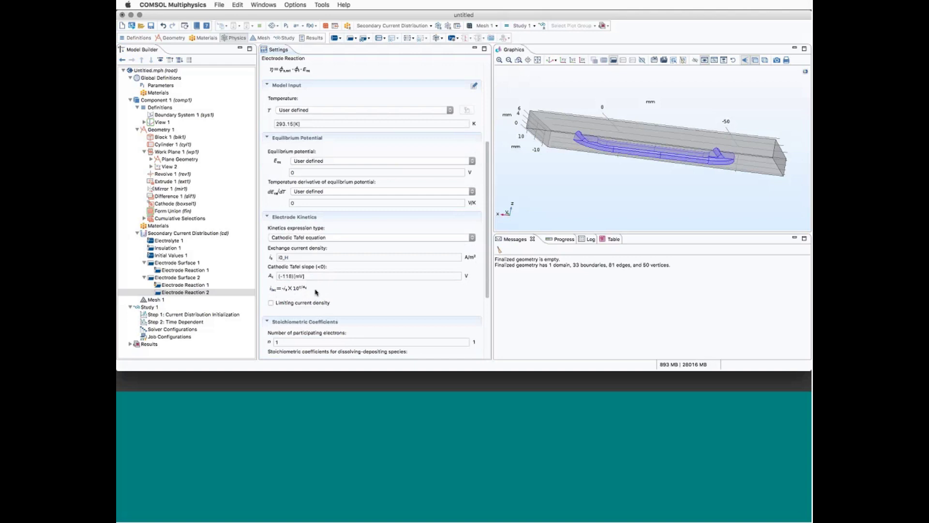
{"action": "scroll", "coordinate": [316, 292], "scroll_direction": "down", "scroll_amount": 1}
{"action": "scroll", "coordinate": [317, 291], "scroll_direction": "down", "scroll_amount": 5}
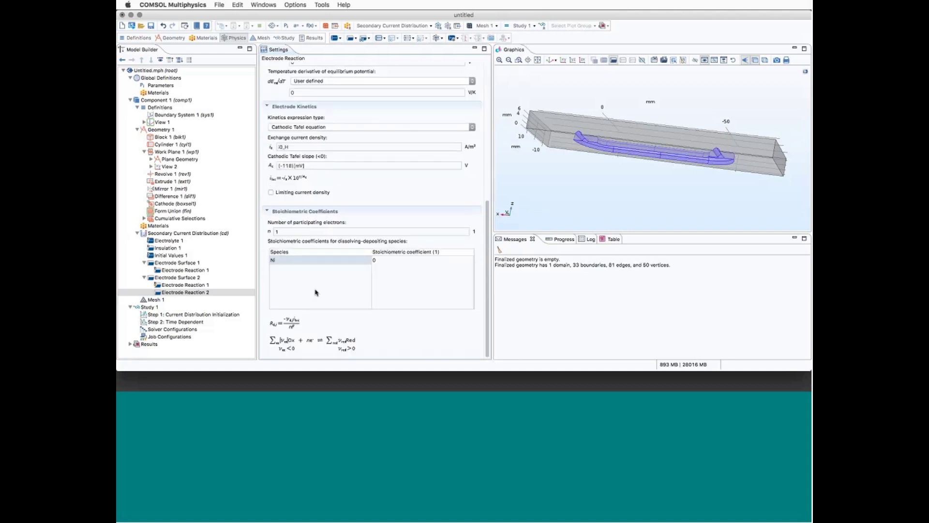
Collapse both electrode surface nodes and look at the mesh and Time Dependent study step settings
{"action": "left_click", "coordinate": [144, 277]}
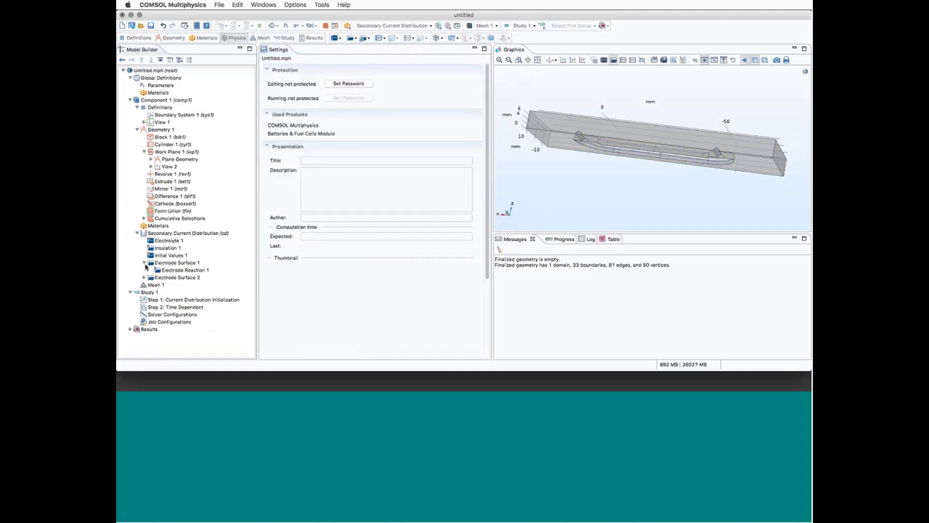
{"action": "left_click", "coordinate": [144, 263]}
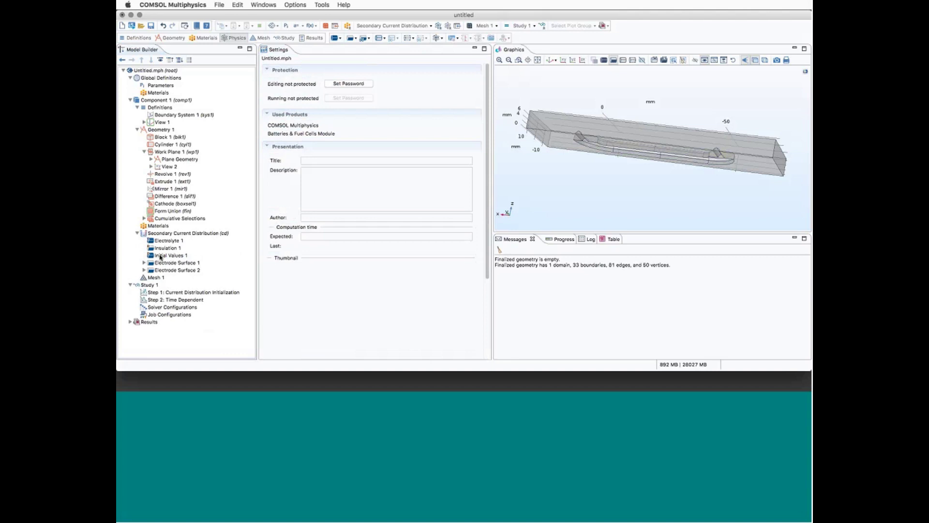
{"action": "left_click", "coordinate": [148, 284]}
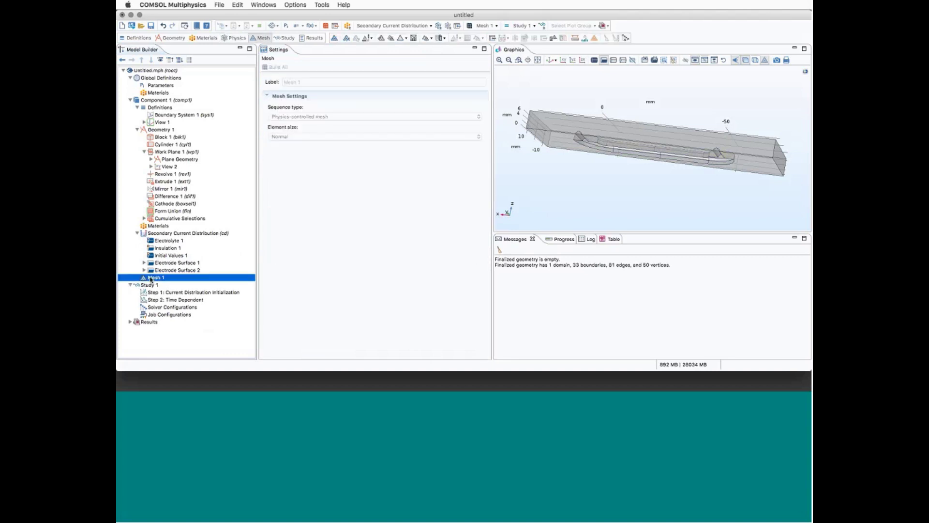
{"action": "left_click", "coordinate": [160, 300]}
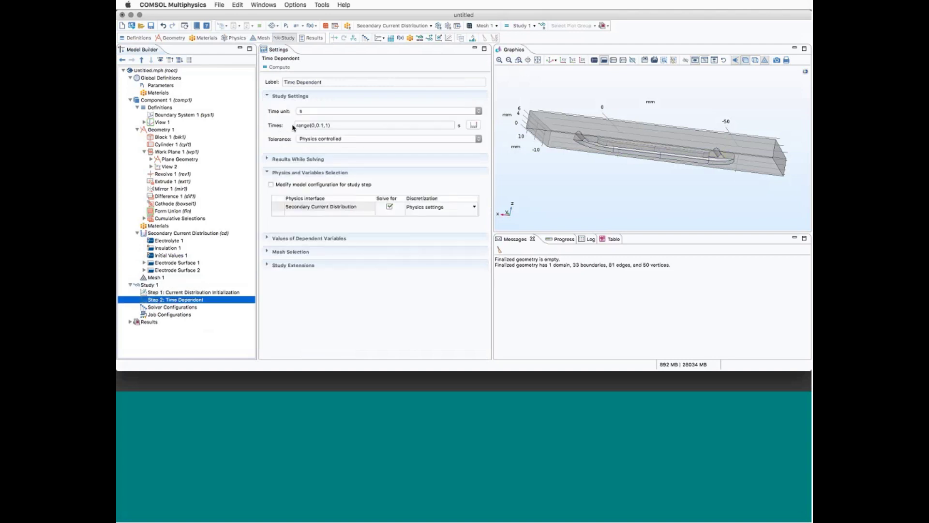
{"action": "left_click", "coordinate": [328, 125]}
{"action": "type", "text": "0"}
Expand the Results node, collapse Geometry 1 and Definitions, and view the whole model from the other side
{"action": "left_click", "coordinate": [131, 322]}
{"action": "scroll", "coordinate": [137, 204], "scroll_direction": "down", "scroll_amount": 1}
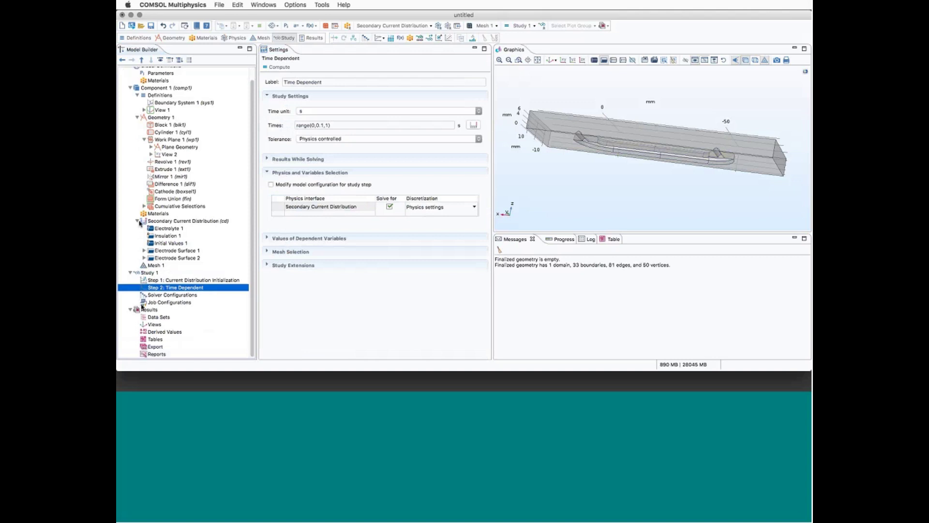
{"action": "left_click", "coordinate": [137, 118]}
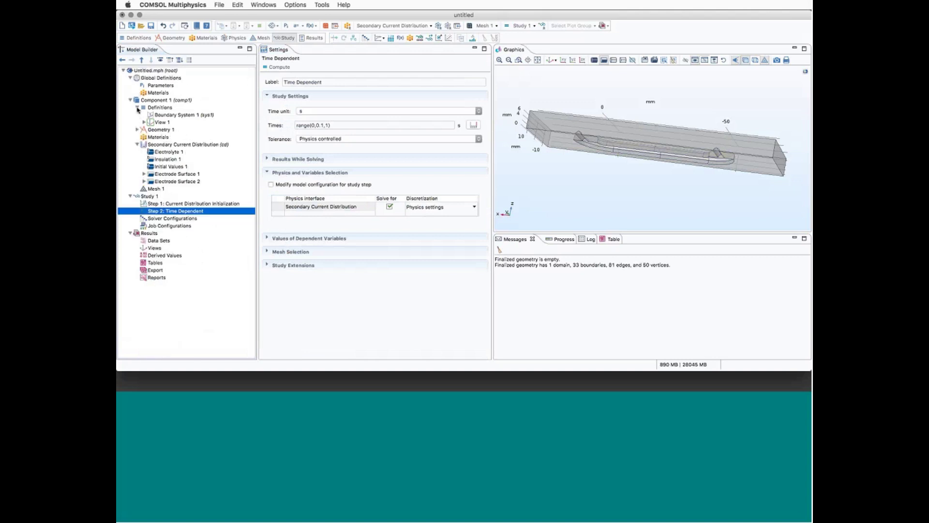
{"action": "left_click", "coordinate": [137, 107]}
{"action": "left_click_drag", "start_coordinate": [536, 120], "coordinate": [503, 163]}
{"action": "left_click", "coordinate": [550, 61]}
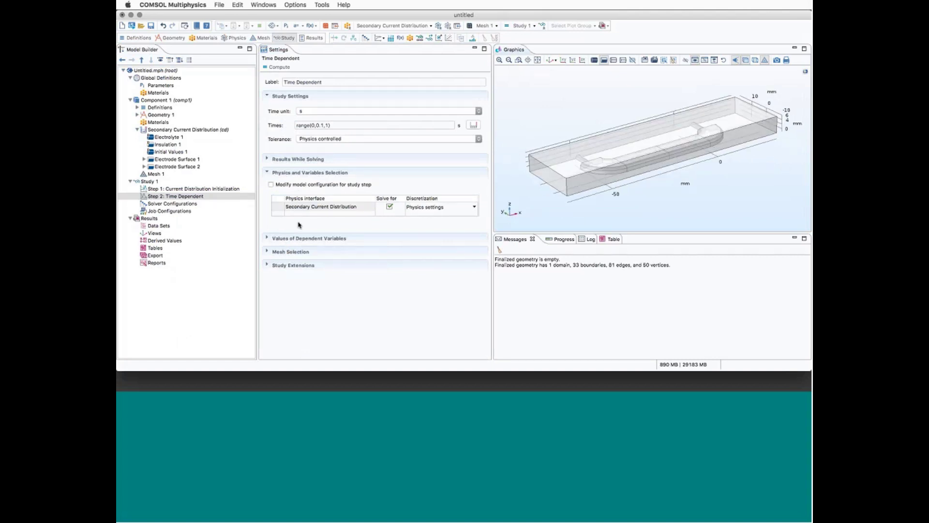
Open the model decorative_plating.mph from the Models folder without saving the untitled model
{"action": "left_click", "coordinate": [140, 27]}
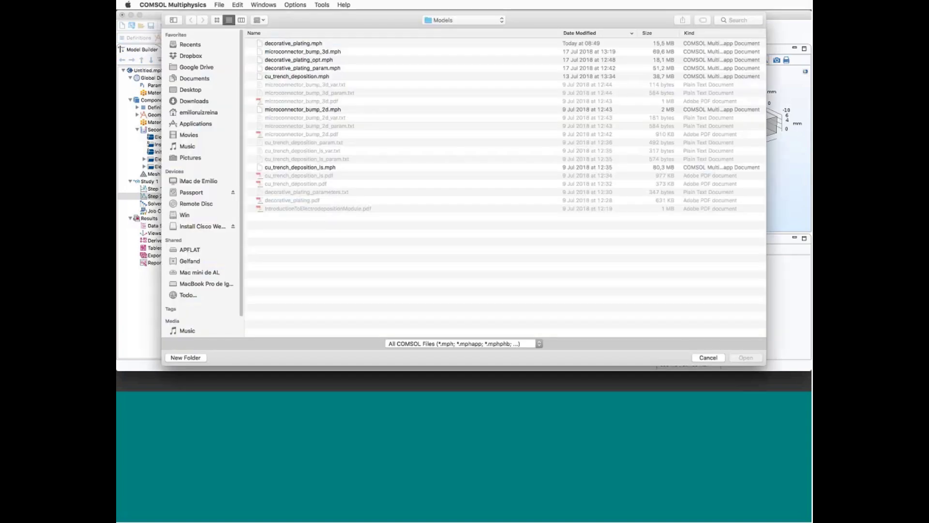
{"action": "left_click", "coordinate": [293, 43]}
{"action": "left_click", "coordinate": [746, 358]}
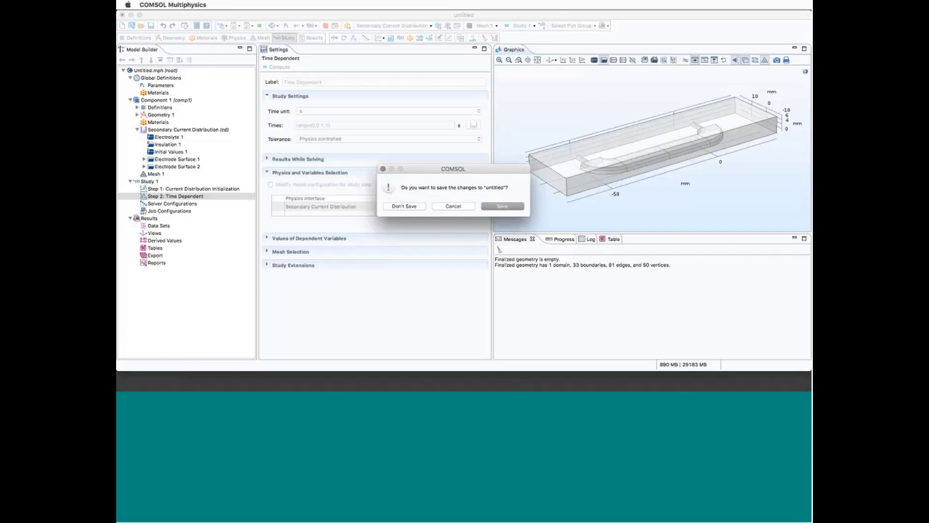
{"action": "left_click", "coordinate": [405, 207]}
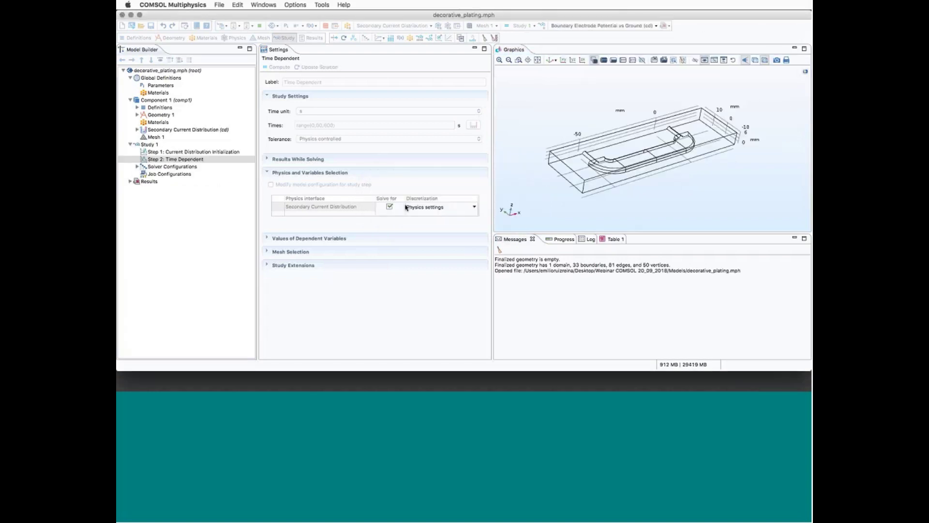
Examine the physics-controlled Finer mesh of Mesh 1 from several angles, including close up around the cathode
{"action": "left_click", "coordinate": [137, 129]}
{"action": "left_click", "coordinate": [154, 174]}
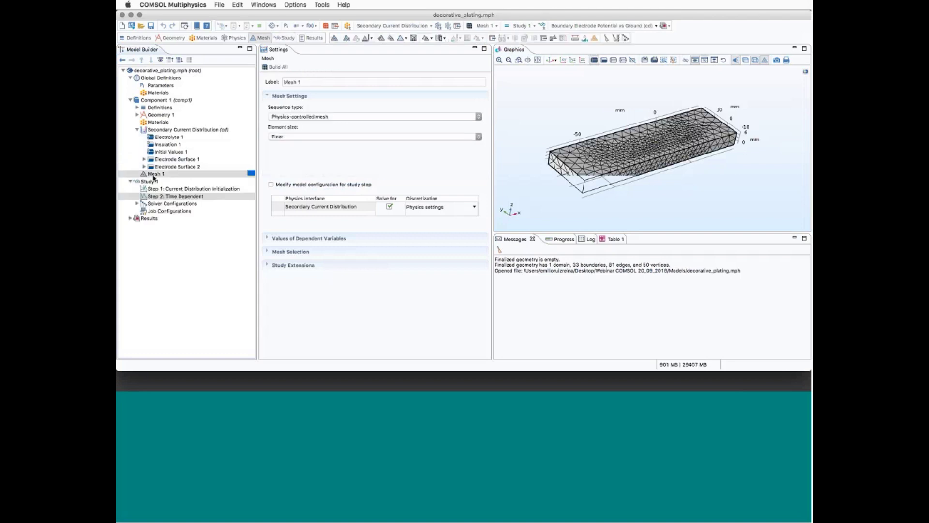
{"action": "left_click_drag", "start_coordinate": [644, 126], "coordinate": [664, 88]}
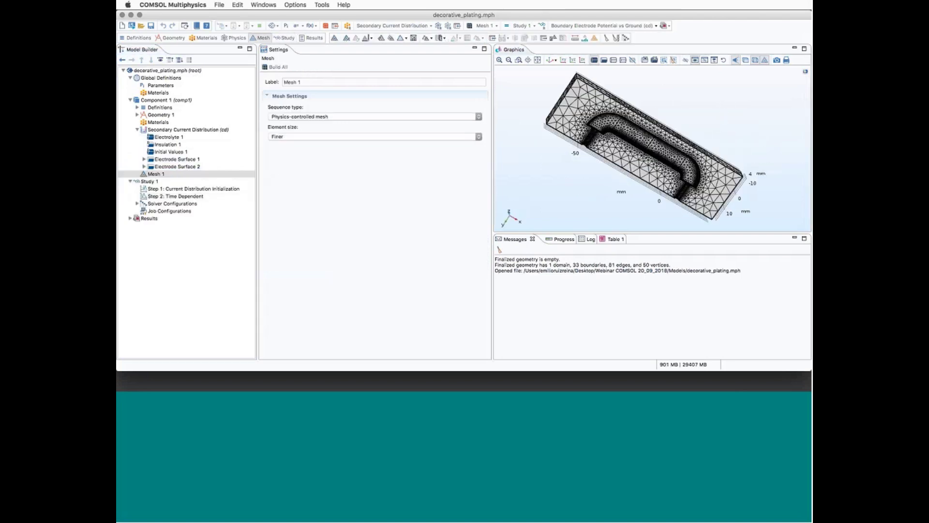
{"action": "left_click", "coordinate": [499, 61]}
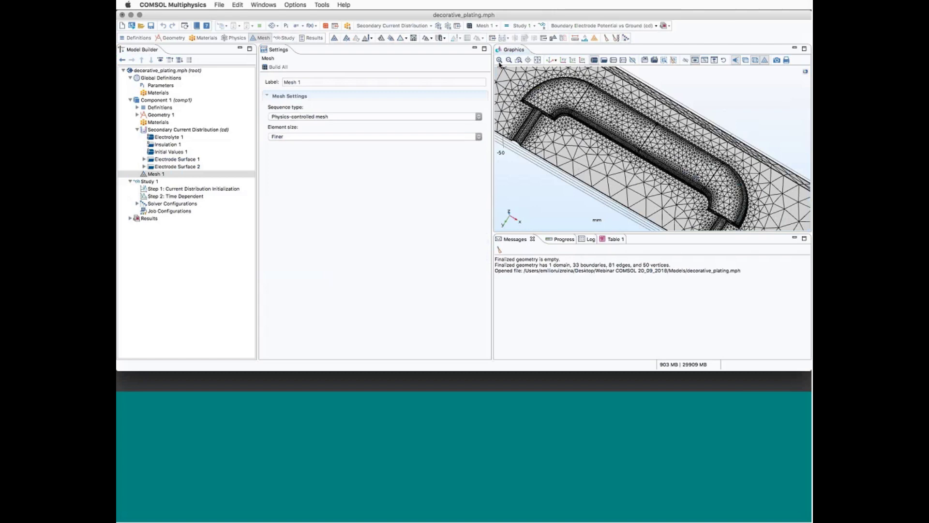
{"action": "left_click_drag", "start_coordinate": [584, 211], "coordinate": [615, 207]}
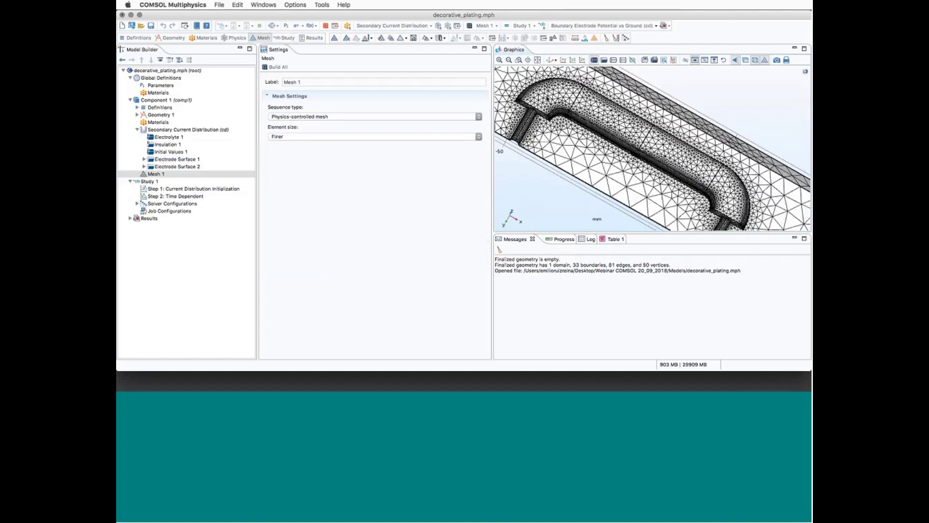
{"action": "left_click", "coordinate": [499, 61]}
{"action": "left_click_drag", "start_coordinate": [624, 121], "coordinate": [673, 154]}
{"action": "left_click", "coordinate": [547, 61]}
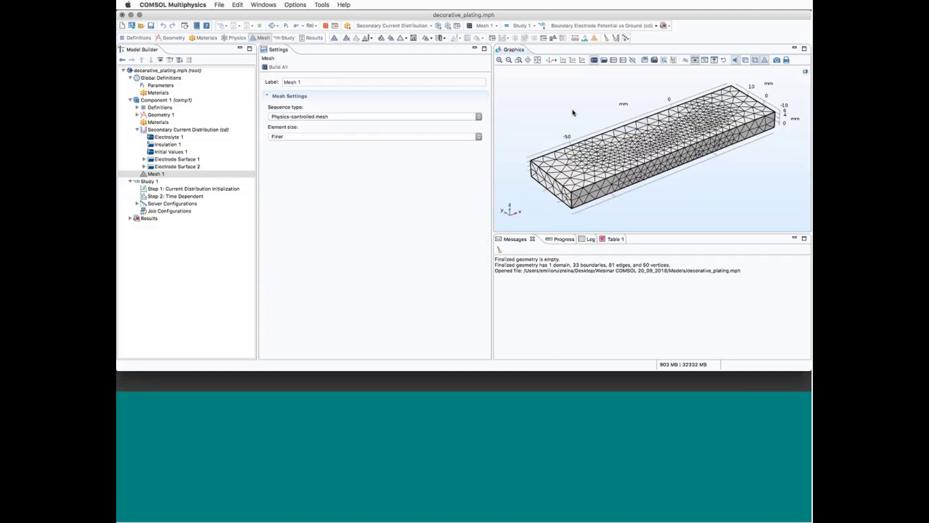
{"action": "left_click_drag", "start_coordinate": [573, 113], "coordinate": [224, 179]}
Review the output times in the Time Dependent step of Study 1
{"action": "left_click", "coordinate": [186, 197]}
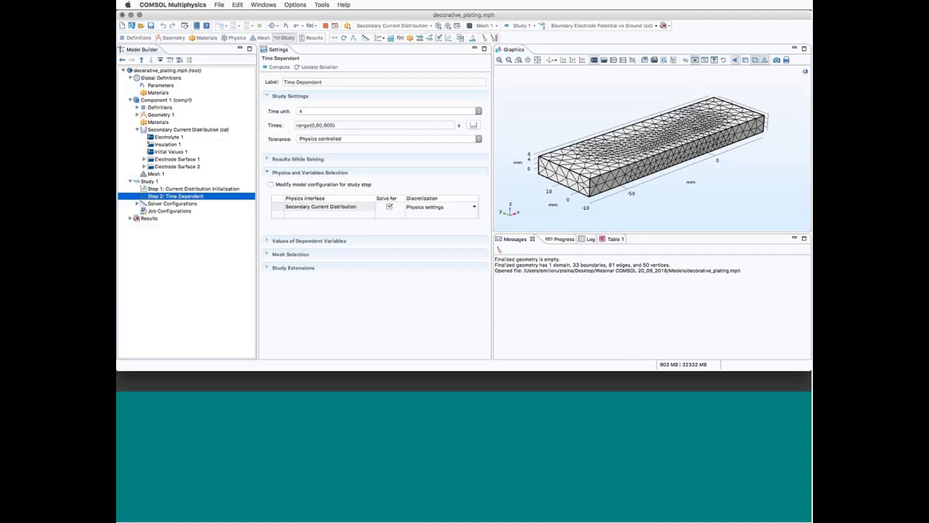
{"action": "left_click", "coordinate": [319, 126]}
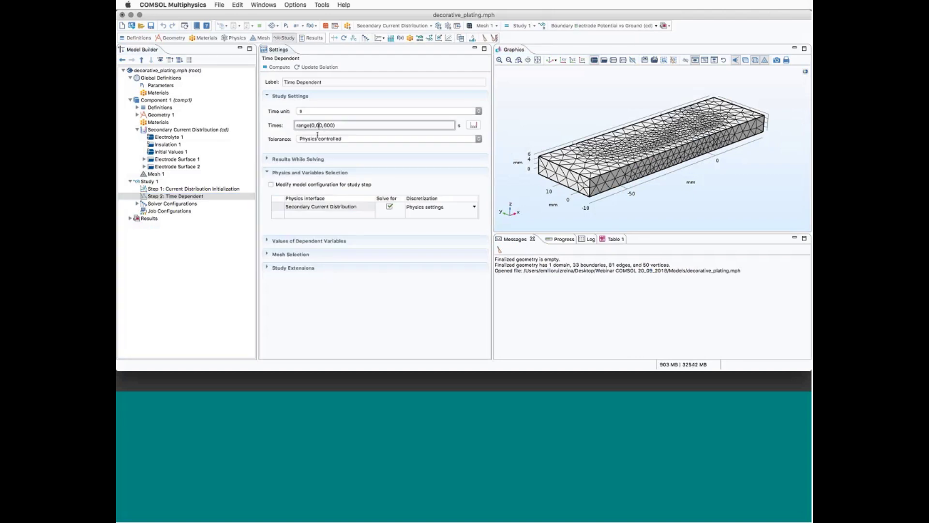
Show the Electrolyte Potential (cd) plot from the results and enlarge the graphics area
{"action": "left_click", "coordinate": [130, 219]}
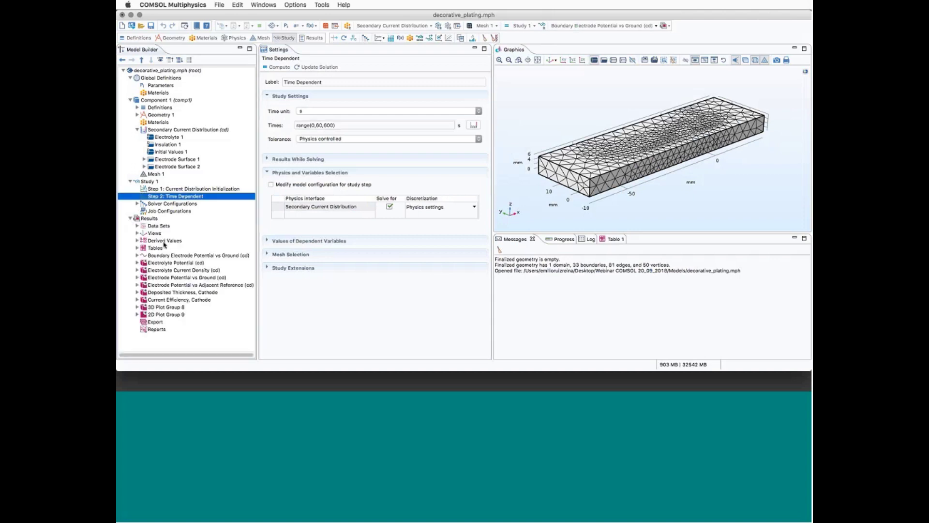
{"action": "left_click", "coordinate": [172, 263]}
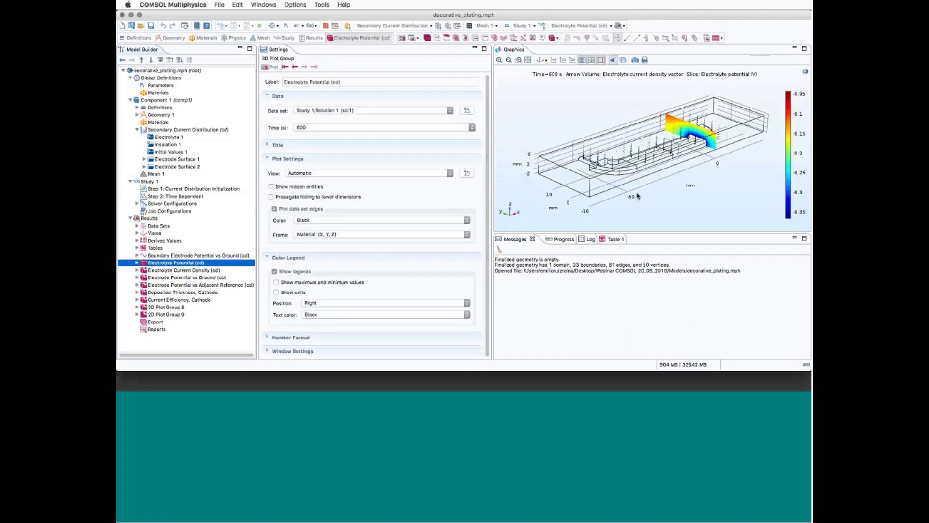
{"action": "left_click_drag", "start_coordinate": [637, 195], "coordinate": [574, 206]}
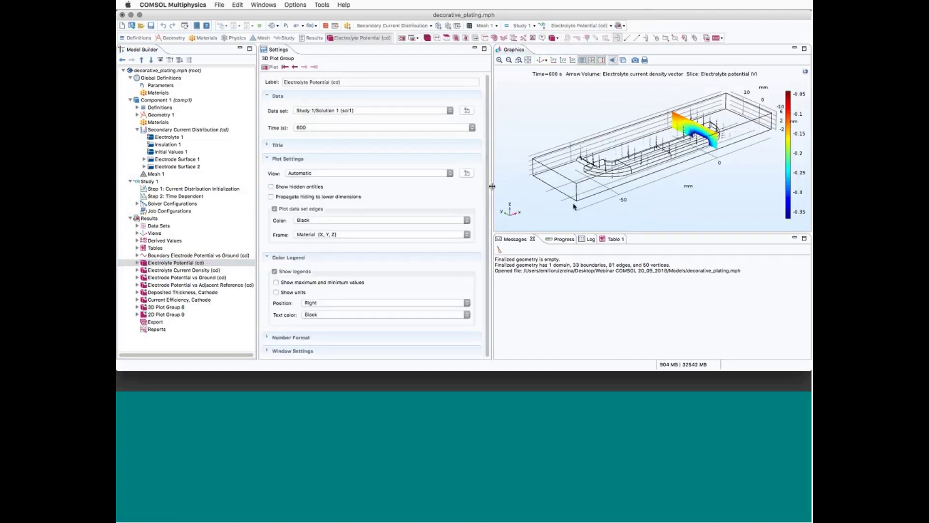
{"action": "left_click_drag", "start_coordinate": [492, 186], "coordinate": [395, 193]}
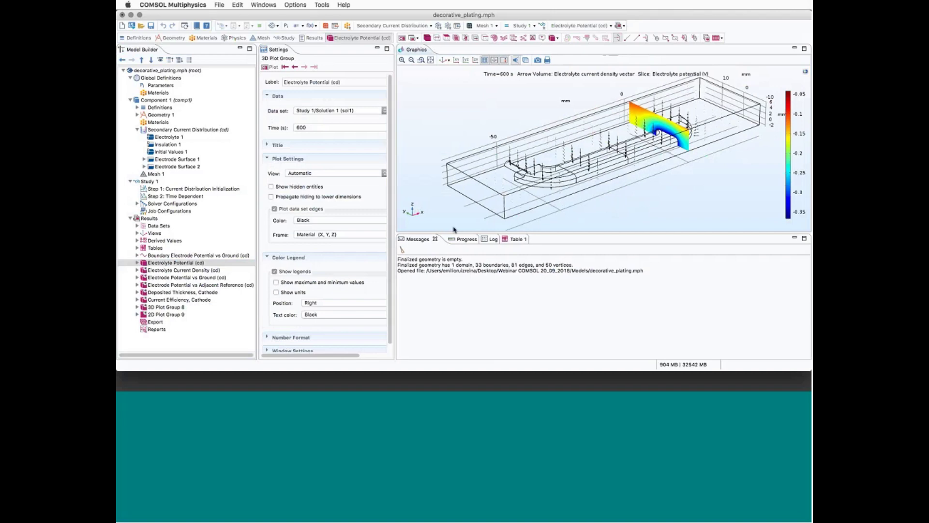
{"action": "left_click_drag", "start_coordinate": [462, 278], "coordinate": [460, 309]}
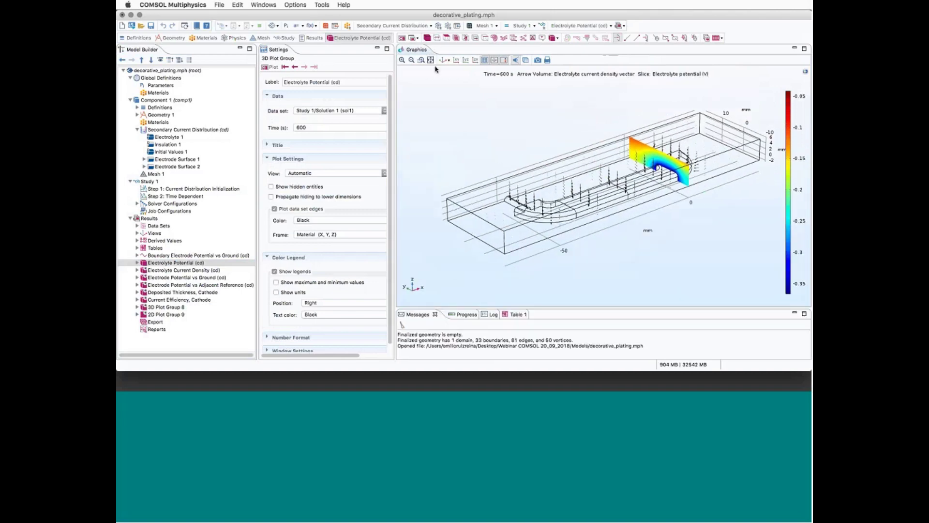
Examine the current density arrows and the electrolyte potential slice around the cathode up close
{"action": "left_click_drag", "start_coordinate": [435, 69], "coordinate": [490, 112]}
{"action": "left_click_drag", "start_coordinate": [736, 111], "coordinate": [712, 121]}
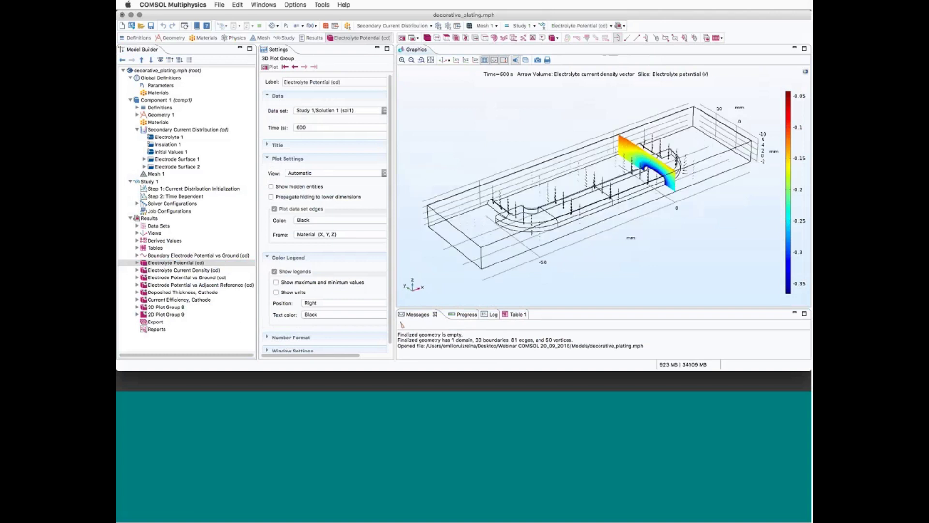
{"action": "left_click_drag", "start_coordinate": [517, 242], "coordinate": [455, 154]}
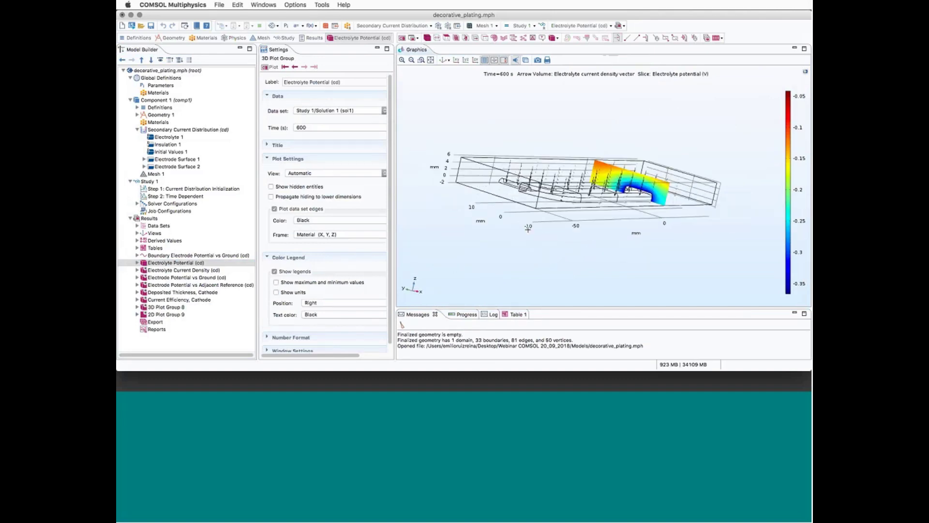
{"action": "left_click", "coordinate": [403, 61]}
{"action": "mouse_move", "coordinate": [528, 204]}
{"action": "left_mouse_down"}
{"action": "mouse_move", "coordinate": [509, 250]}
{"action": "mouse_move", "coordinate": [510, 207]}
{"action": "mouse_move", "coordinate": [526, 206]}
{"action": "mouse_move", "coordinate": [498, 177]}
{"action": "mouse_move", "coordinate": [514, 201]}
{"action": "left_mouse_up"}
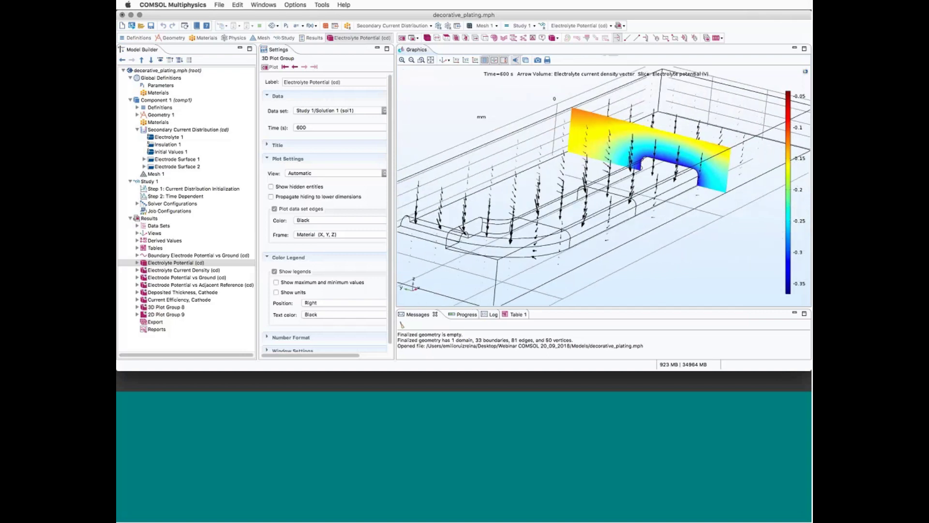
Show the Electrolyte Current Density (cd) and Electrode Potential vs Ground (cd) plots and inspect both from several angles
{"action": "left_click", "coordinate": [188, 270]}
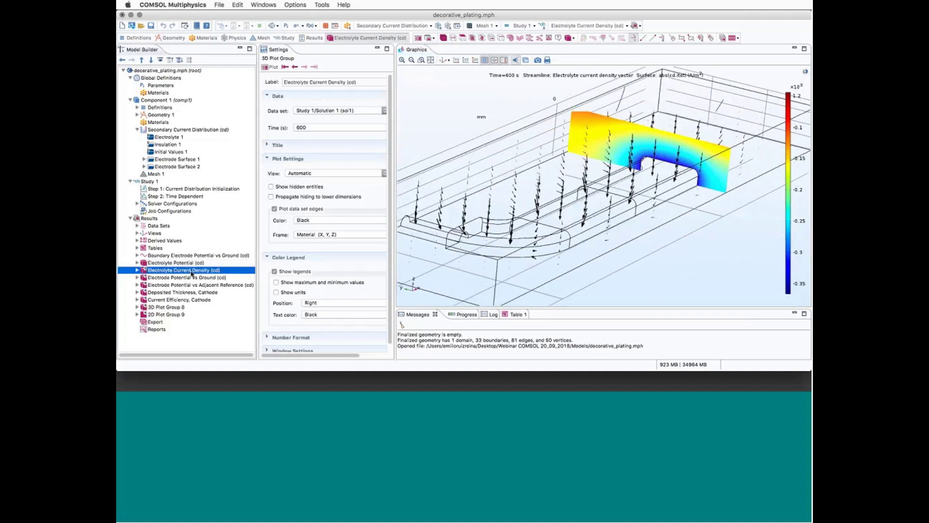
{"action": "left_click_drag", "start_coordinate": [571, 255], "coordinate": [384, 257]}
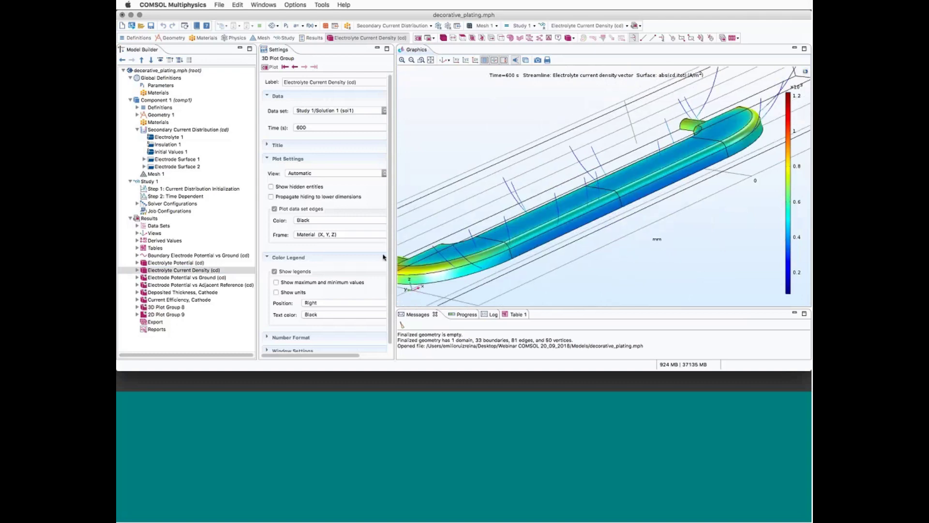
{"action": "left_click", "coordinate": [187, 277]}
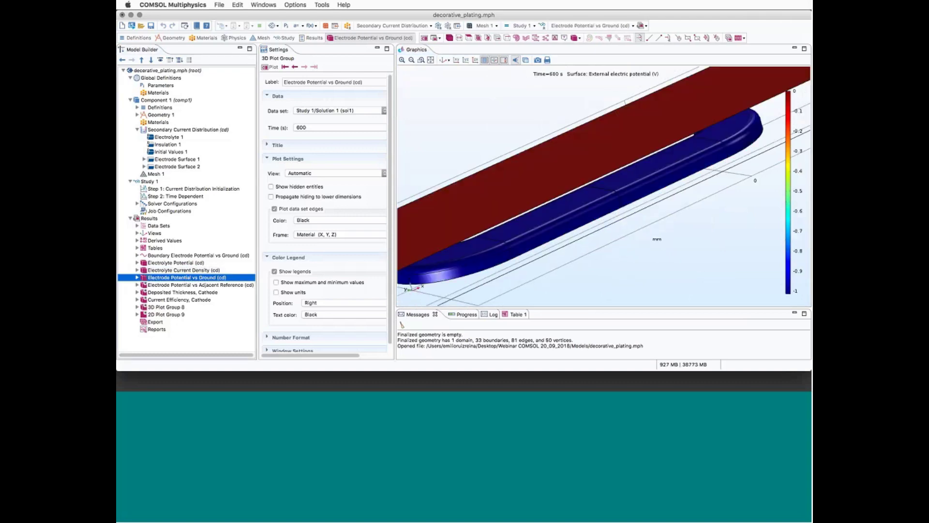
{"action": "left_click_drag", "start_coordinate": [728, 216], "coordinate": [748, 224]}
{"action": "scroll", "coordinate": [734, 239], "scroll_direction": "up", "scroll_amount": 5}
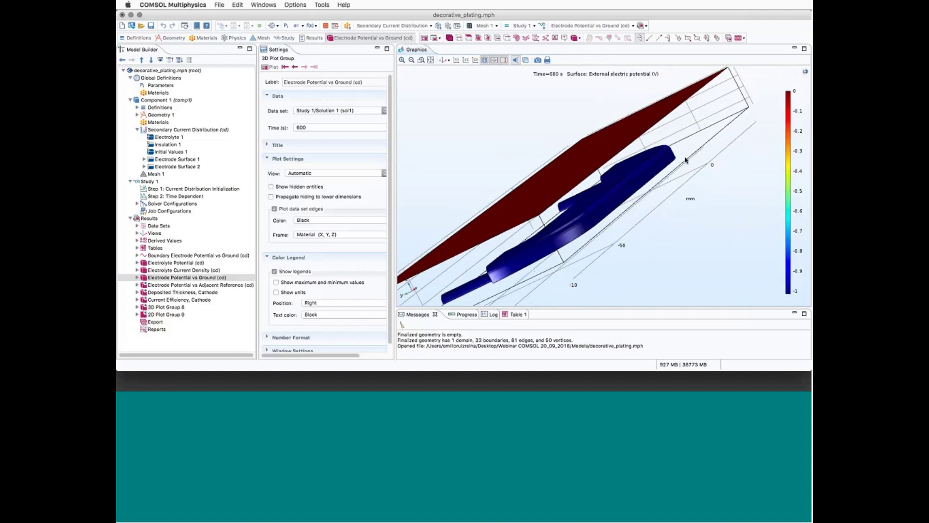
{"action": "left_click_drag", "start_coordinate": [686, 160], "coordinate": [714, 239]}
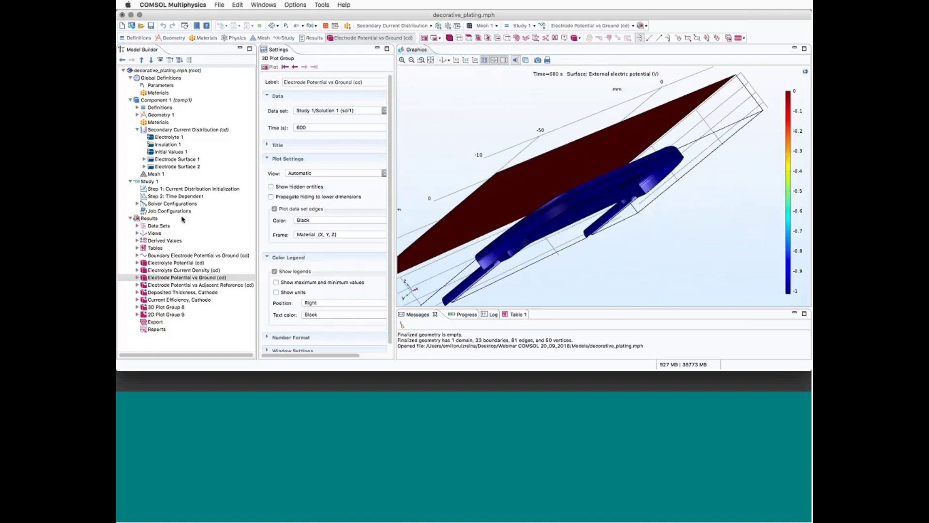
Evaluate the Surface Average 1 derived value over the Cathode selection with a larger table area for the result
{"action": "left_click", "coordinate": [138, 241]}
{"action": "left_click", "coordinate": [172, 248]}
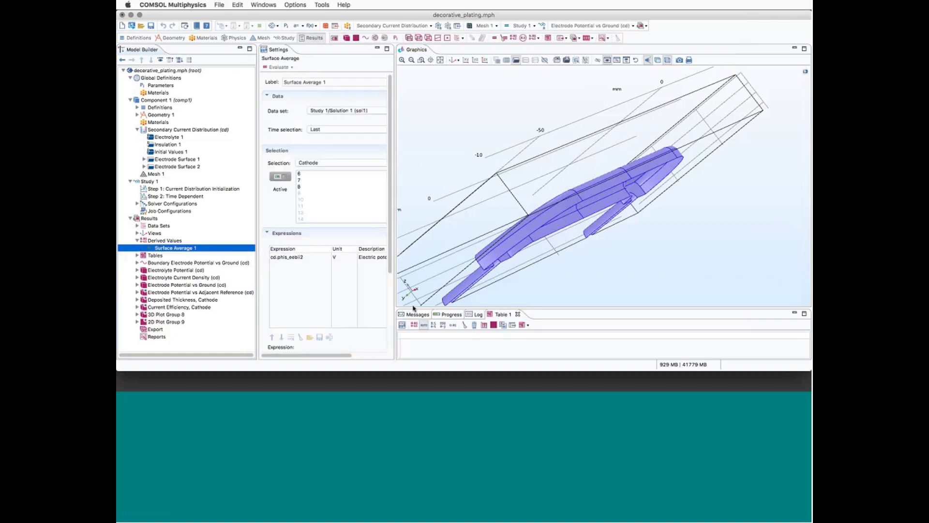
{"action": "left_click_drag", "start_coordinate": [414, 309], "coordinate": [414, 252]}
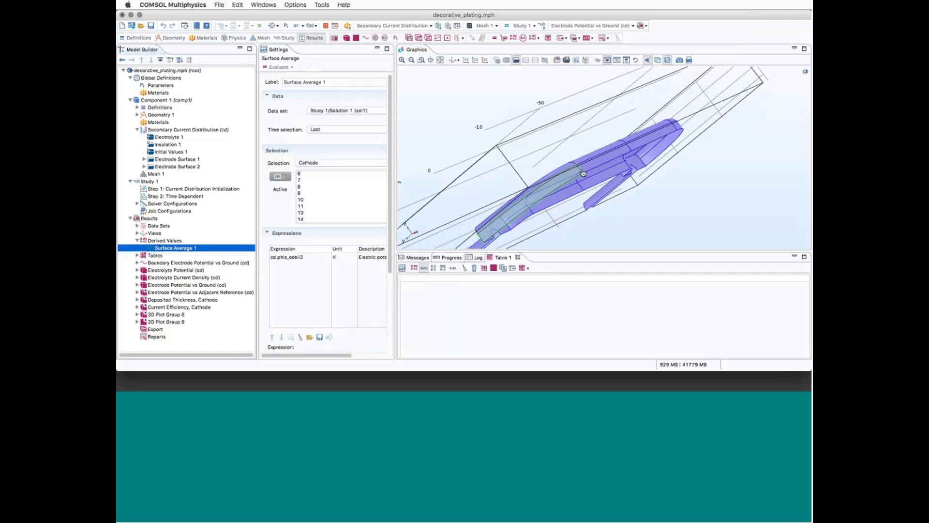
{"action": "left_click_drag", "start_coordinate": [656, 211], "coordinate": [426, 99]}
{"action": "left_click", "coordinate": [271, 67]}
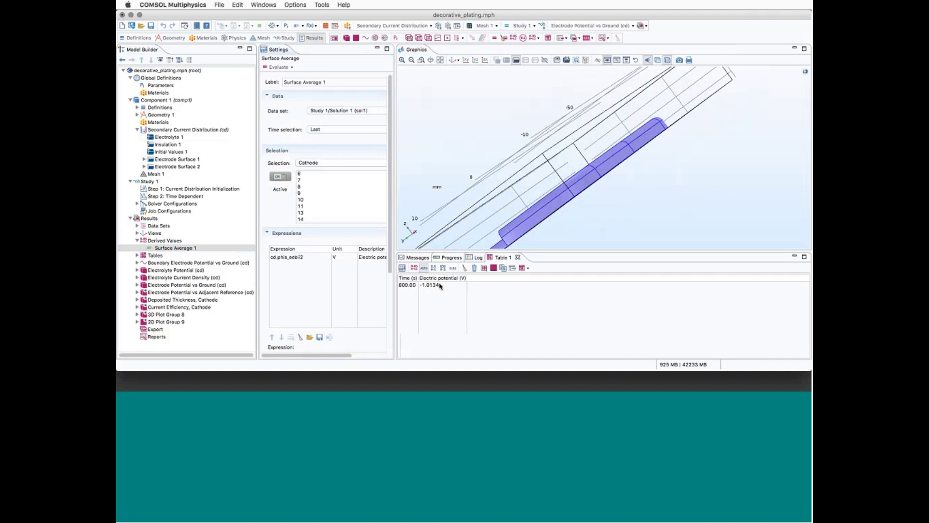
{"action": "left_click_drag", "start_coordinate": [619, 189], "coordinate": [557, 203]}
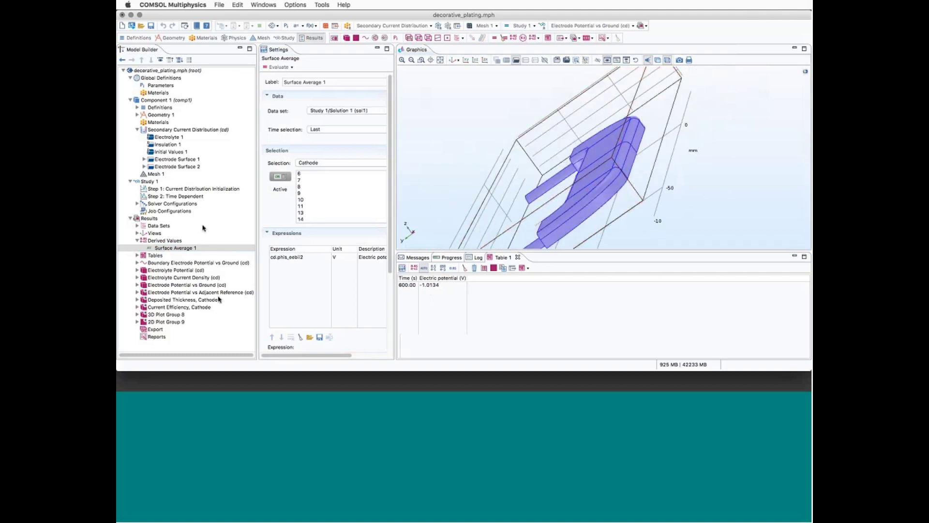
Show the Deposited Thickness, Cathode plot, list its subnodes and inspect the thickness distribution from several angles
{"action": "left_click", "coordinate": [179, 300]}
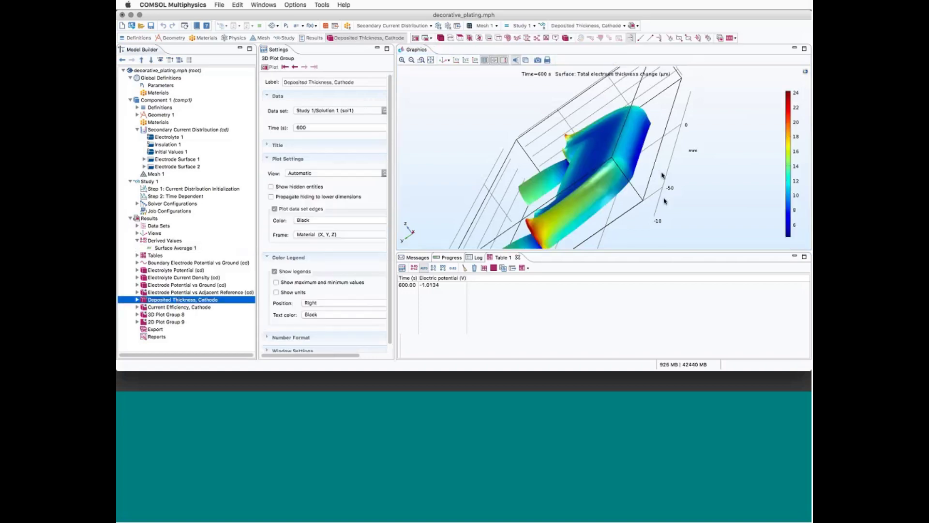
{"action": "left_click_drag", "start_coordinate": [665, 201], "coordinate": [671, 165]}
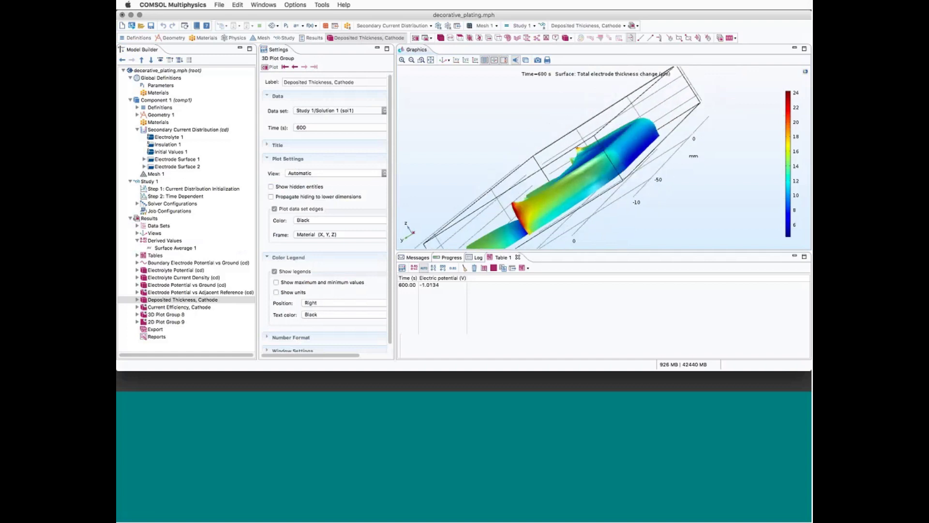
{"action": "left_click", "coordinate": [137, 300]}
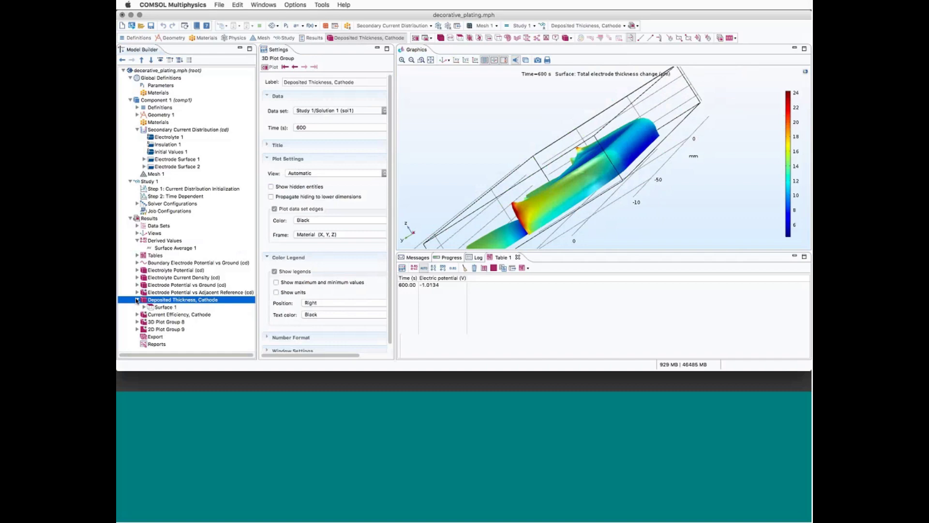
{"action": "mouse_move", "coordinate": [666, 190]}
{"action": "left_mouse_down"}
{"action": "mouse_move", "coordinate": [658, 193]}
{"action": "mouse_move", "coordinate": [672, 198]}
{"action": "mouse_move", "coordinate": [666, 185]}
{"action": "left_mouse_up"}
{"action": "left_click_drag", "start_coordinate": [565, 203], "coordinate": [559, 189]}
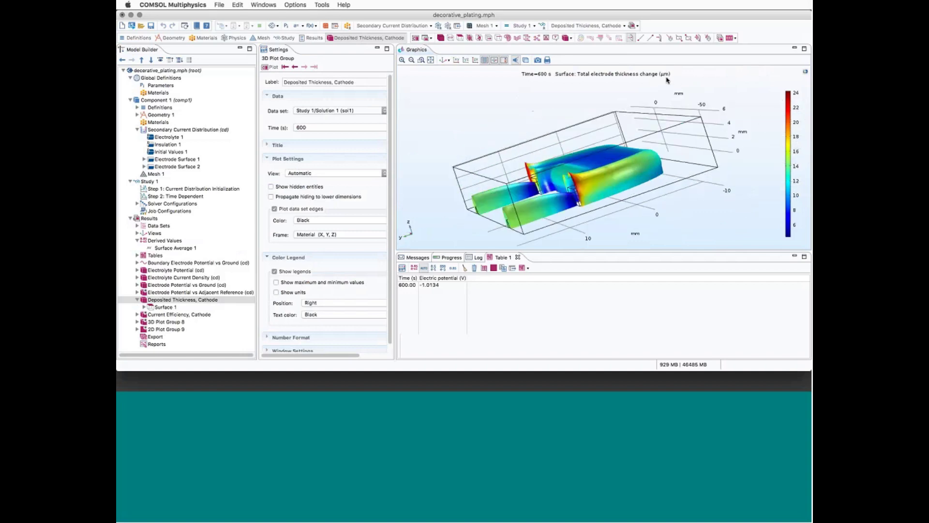
{"action": "mouse_move", "coordinate": [651, 162]}
{"action": "left_mouse_down"}
{"action": "mouse_move", "coordinate": [621, 178]}
{"action": "mouse_move", "coordinate": [705, 154]}
{"action": "mouse_move", "coordinate": [699, 163]}
{"action": "mouse_move", "coordinate": [701, 151]}
{"action": "mouse_move", "coordinate": [657, 165]}
{"action": "mouse_move", "coordinate": [668, 177]}
{"action": "mouse_move", "coordinate": [683, 156]}
{"action": "mouse_move", "coordinate": [664, 164]}
{"action": "mouse_move", "coordinate": [656, 156]}
{"action": "mouse_move", "coordinate": [676, 156]}
{"action": "mouse_move", "coordinate": [683, 167]}
{"action": "mouse_move", "coordinate": [662, 155]}
{"action": "mouse_move", "coordinate": [639, 164]}
{"action": "left_mouse_up"}
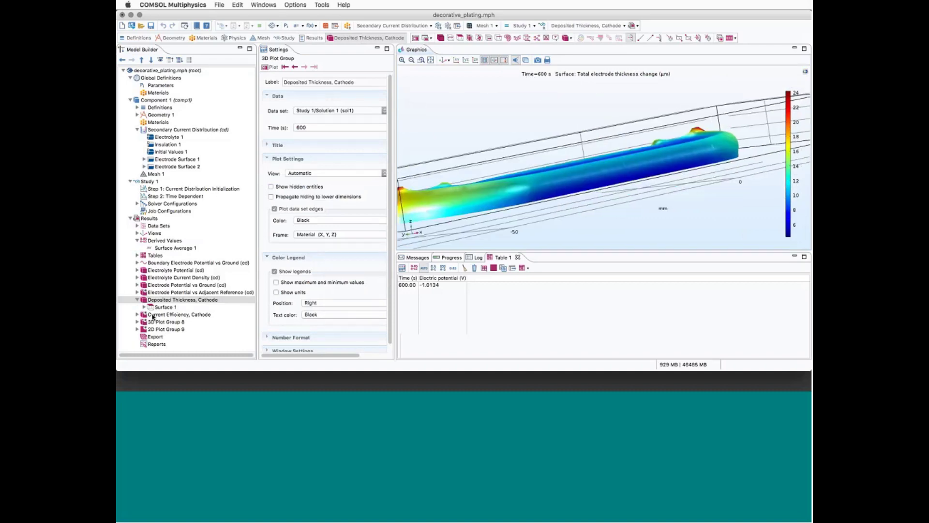
Show the Current Efficiency, Cathode plot and inspect the efficiency distribution on the furniture fitting from different angles
{"action": "left_click", "coordinate": [153, 316]}
{"action": "left_click_drag", "start_coordinate": [513, 219], "coordinate": [576, 213]}
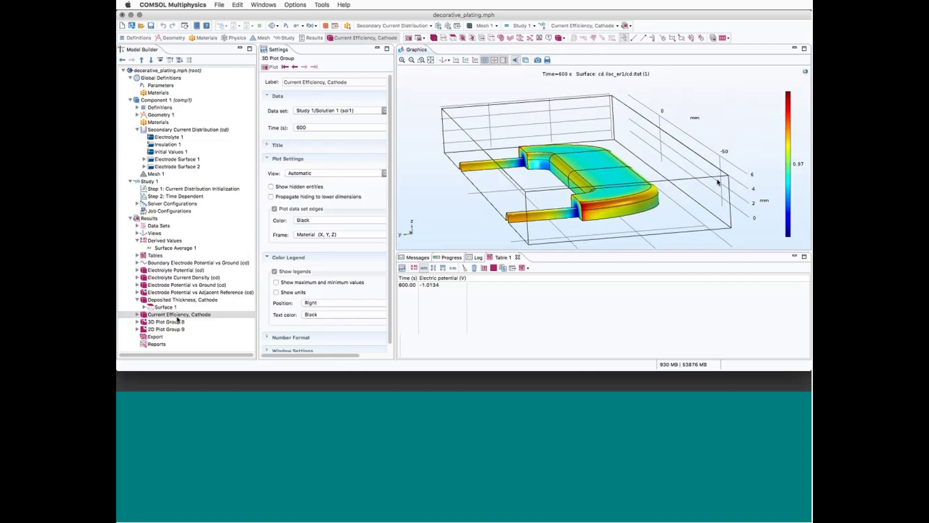
{"action": "left_click_drag", "start_coordinate": [718, 182], "coordinate": [691, 184]}
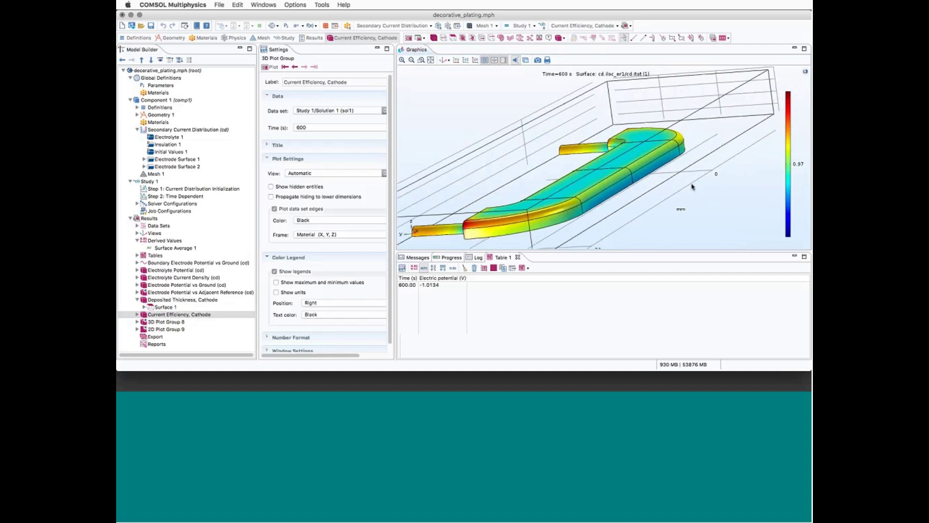
{"action": "left_click_drag", "start_coordinate": [693, 187], "coordinate": [691, 180]}
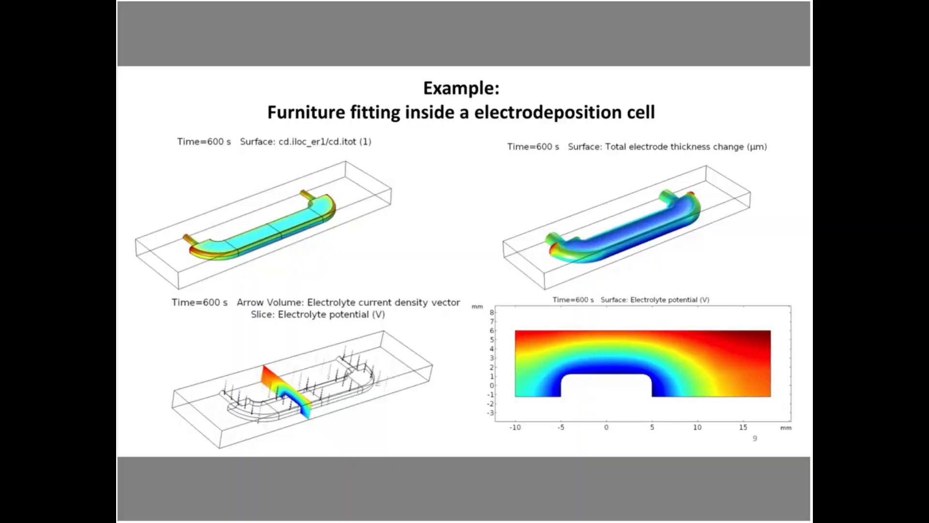
{"action": "key", "text": "Right"}
{"action": "key", "text": "Right"}
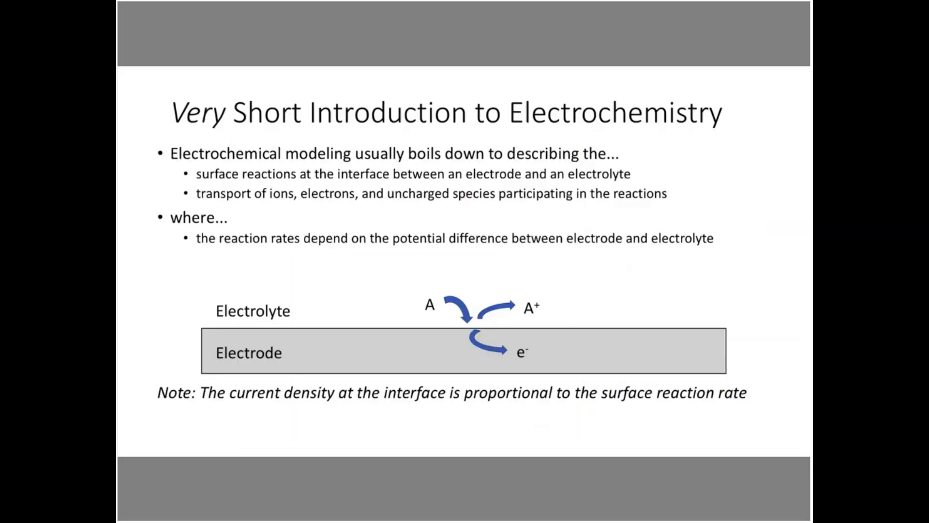
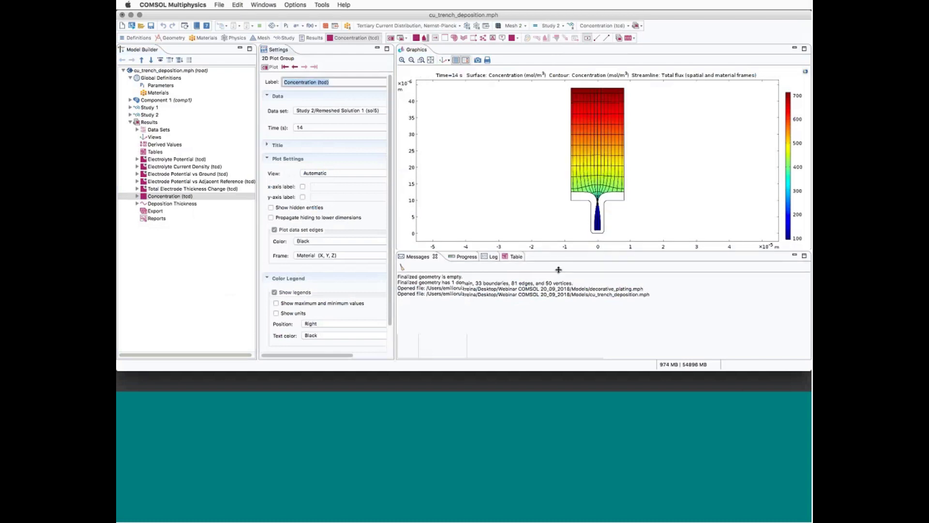
Enlarge the graphics area and fit the Concentration (tcd) plot of the copper trench deposition model to it
{"action": "left_click_drag", "start_coordinate": [559, 269], "coordinate": [559, 298]}
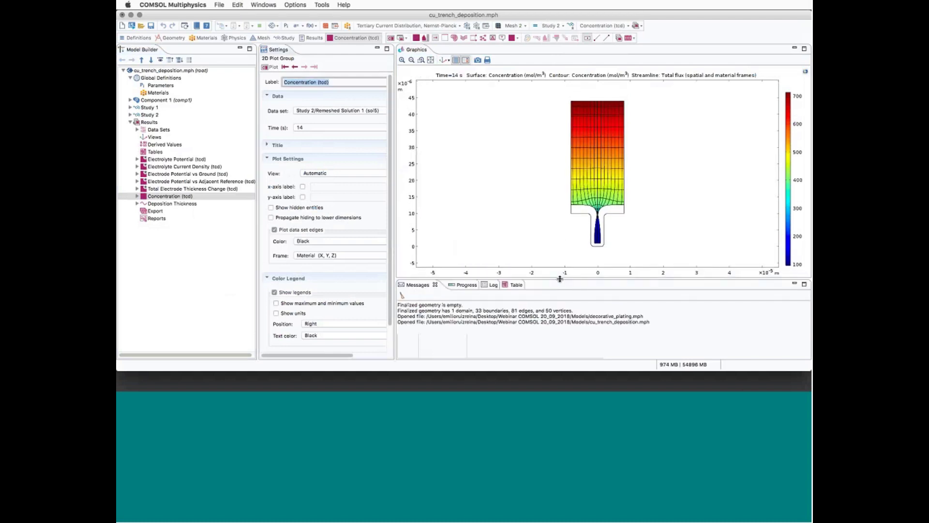
{"action": "left_click", "coordinate": [431, 60]}
{"action": "left_click_drag", "start_coordinate": [523, 280], "coordinate": [524, 312]}
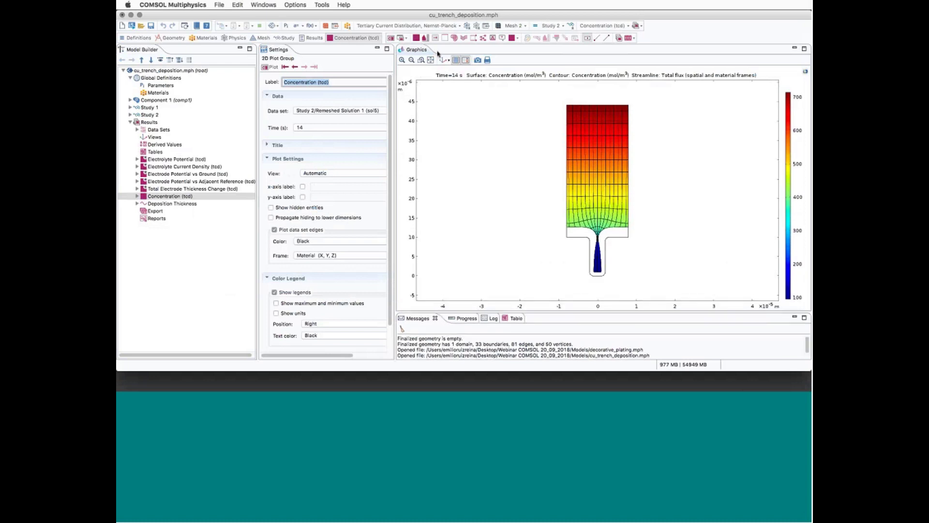
{"action": "left_click", "coordinate": [432, 61]}
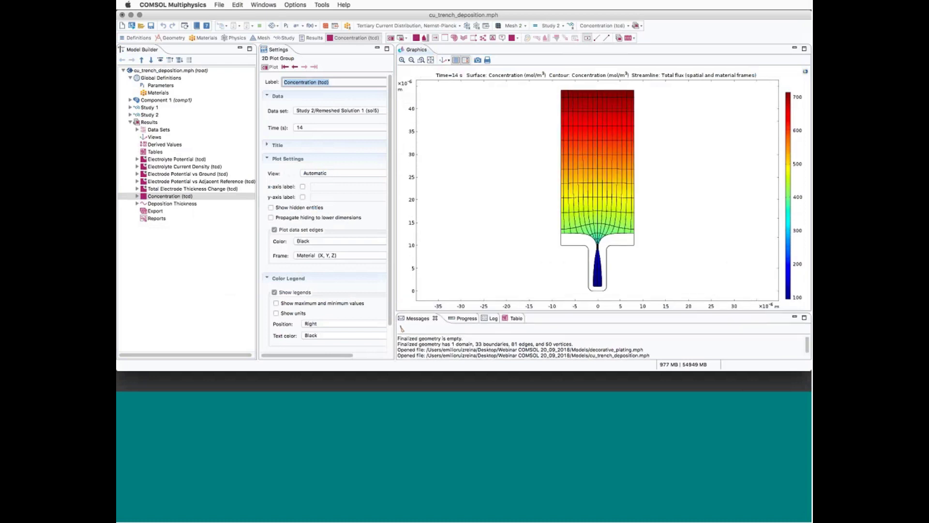
List the contents of Component 1 and show the global parameters with enough width to read the values and descriptions
{"action": "left_click", "coordinate": [130, 100]}
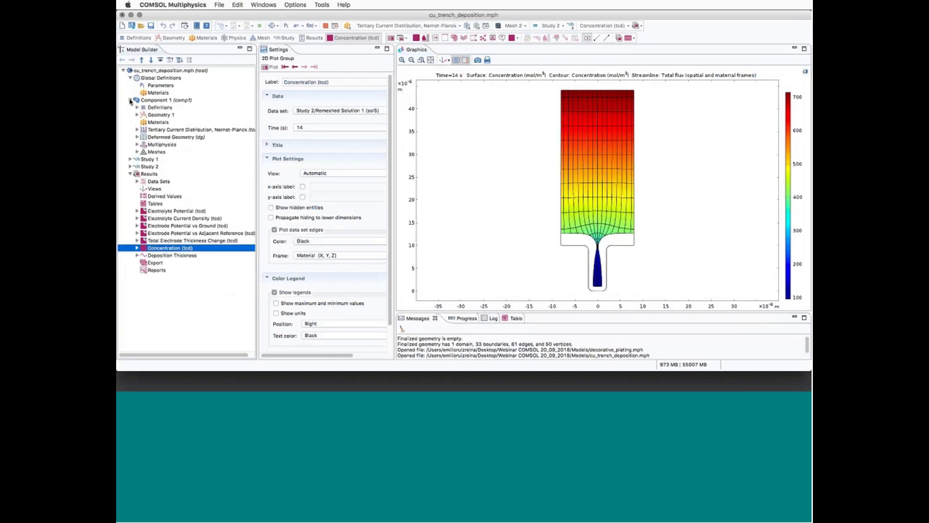
{"action": "left_click", "coordinate": [158, 85]}
{"action": "left_click_drag", "start_coordinate": [396, 158], "coordinate": [455, 156]}
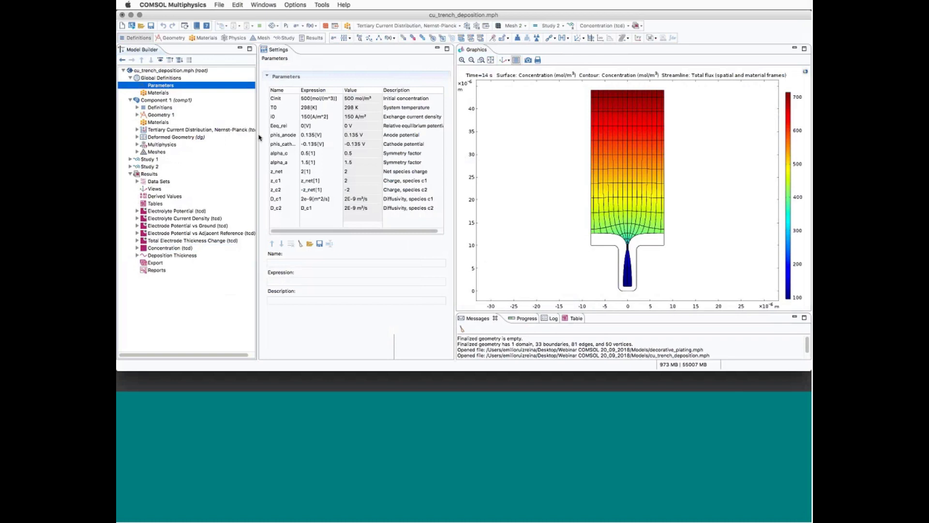
{"action": "left_click_drag", "start_coordinate": [258, 135], "coordinate": [280, 140]}
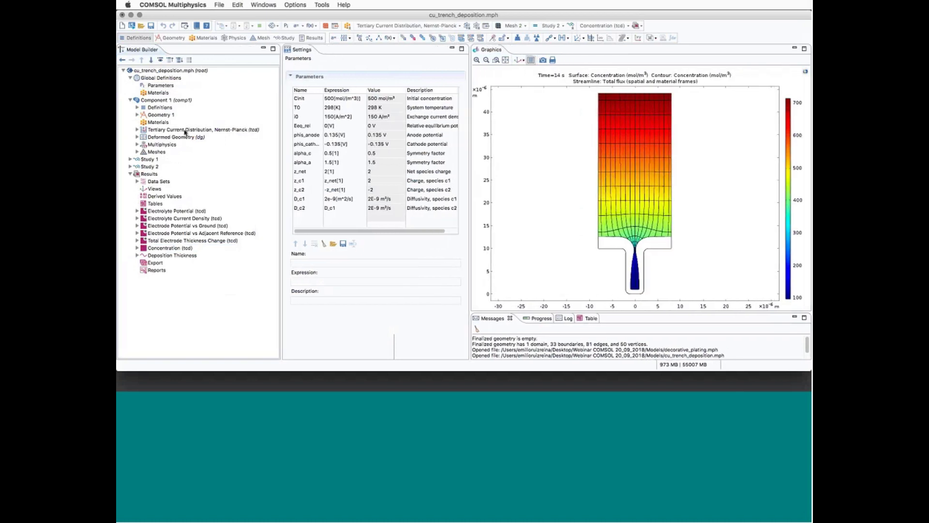
Review the Tertiary Current Distribution, Nernst-Planck interface, including its equations and species settings
{"action": "double_click", "coordinate": [186, 130]}
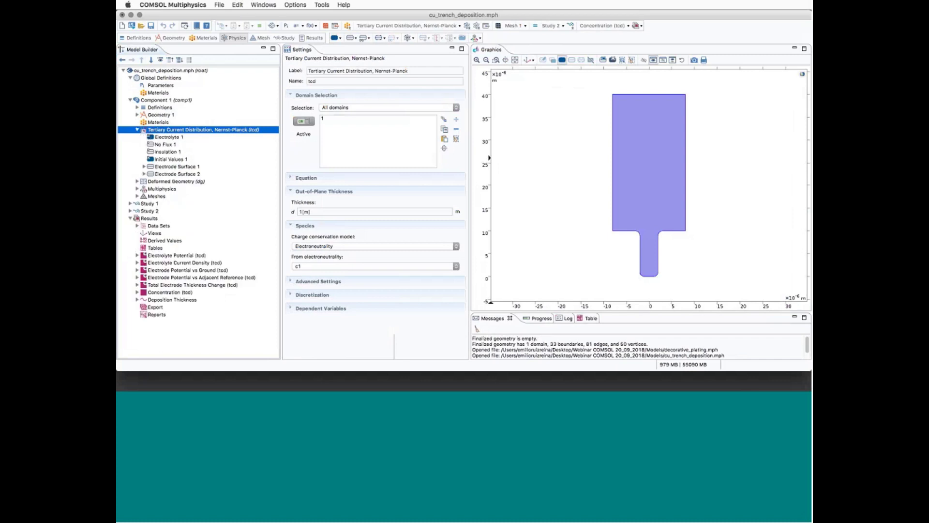
{"action": "left_click", "coordinate": [306, 178]}
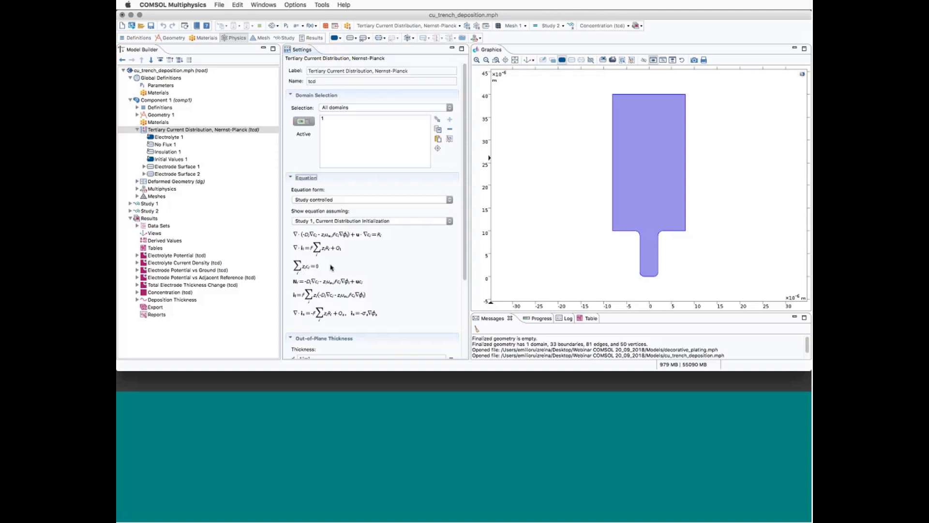
{"action": "scroll", "coordinate": [333, 267], "scroll_direction": "down", "scroll_amount": 5}
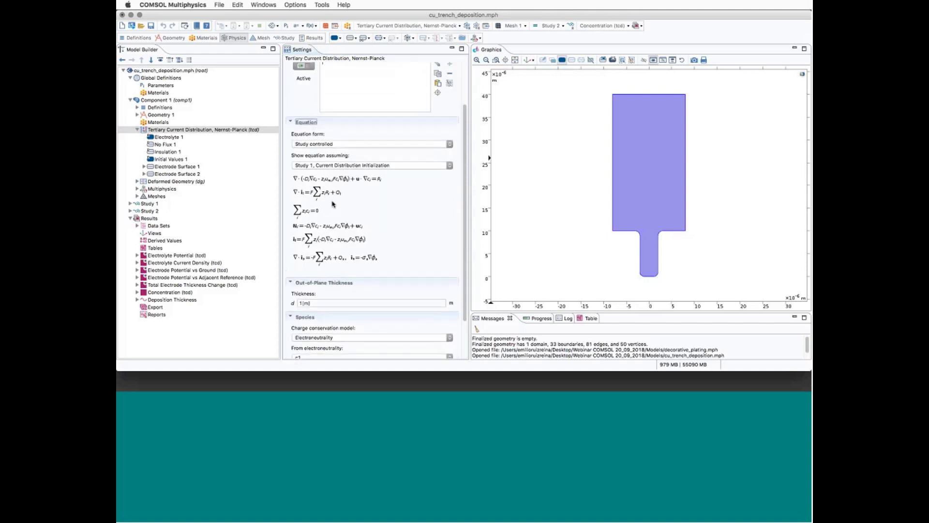
{"action": "scroll", "coordinate": [333, 204], "scroll_direction": "up", "scroll_amount": 1}
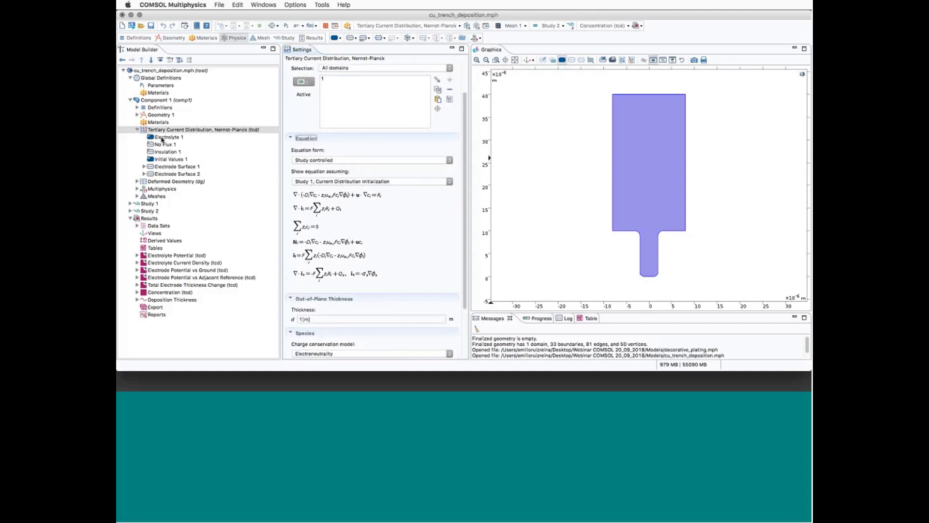
Review the geometry and the boundary selections and potential conditions of the anode and cathode electrode surfaces
{"action": "left_click", "coordinate": [146, 166]}
{"action": "left_click", "coordinate": [144, 167]}
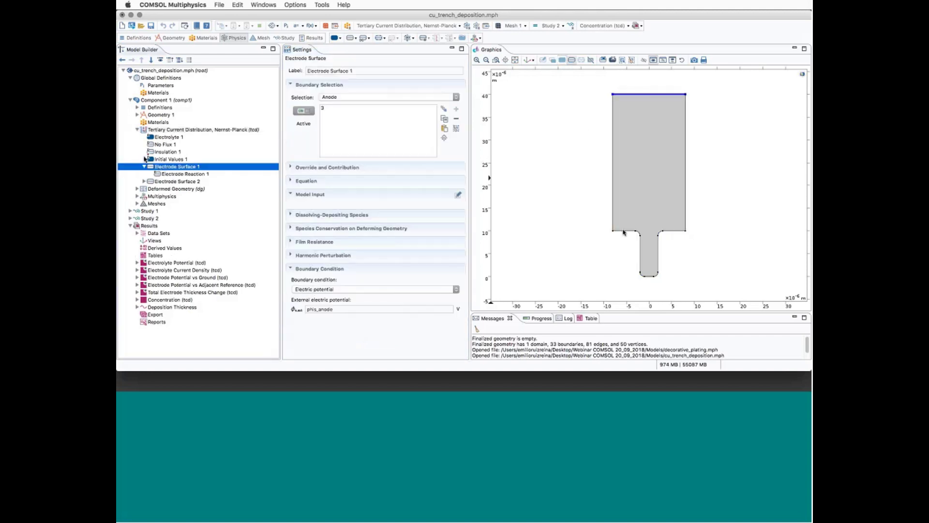
{"action": "left_click", "coordinate": [158, 115]}
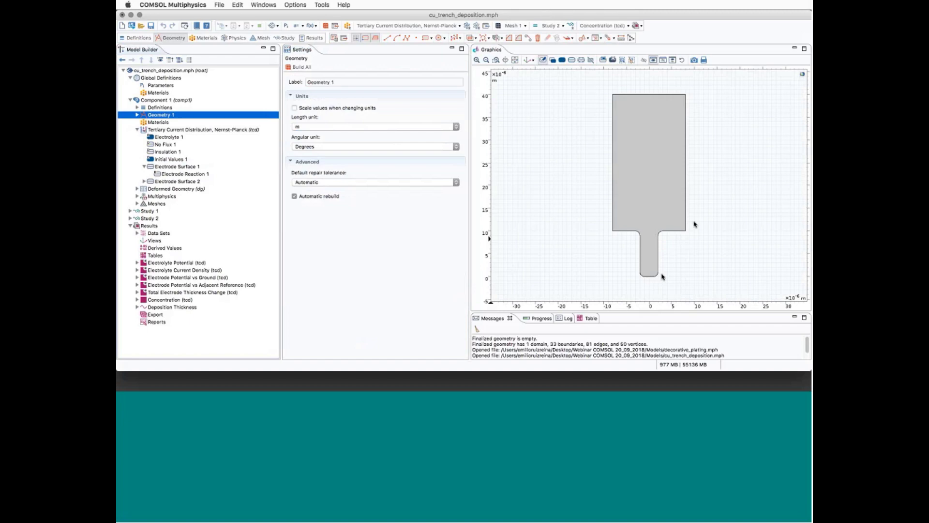
{"action": "left_click", "coordinate": [169, 167]}
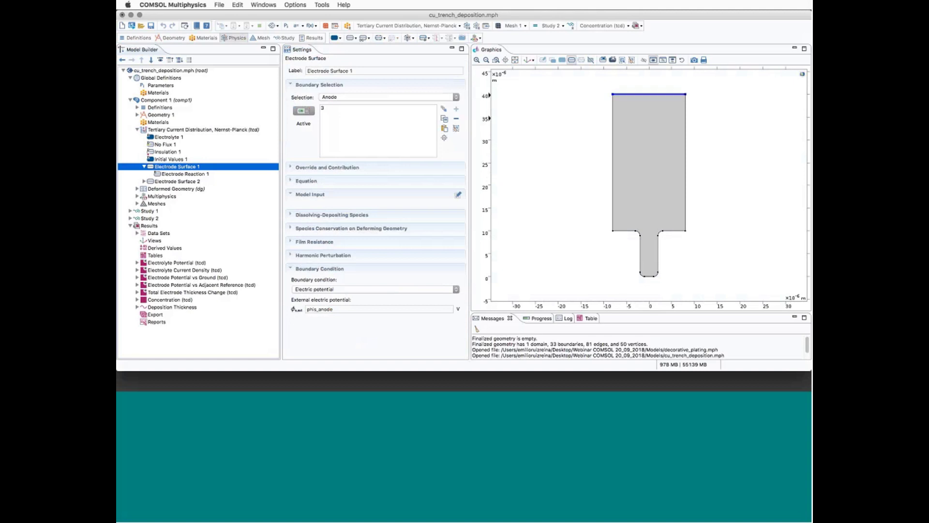
{"action": "left_click", "coordinate": [174, 182]}
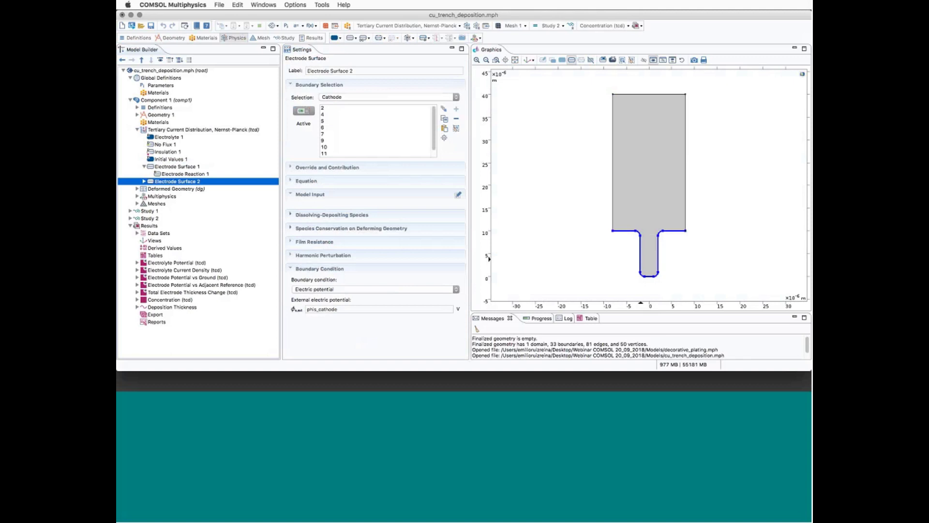
Review the Electrode Reaction 1 settings of the anode, then return to the Electrode Surface 1 settings
{"action": "left_click", "coordinate": [172, 174]}
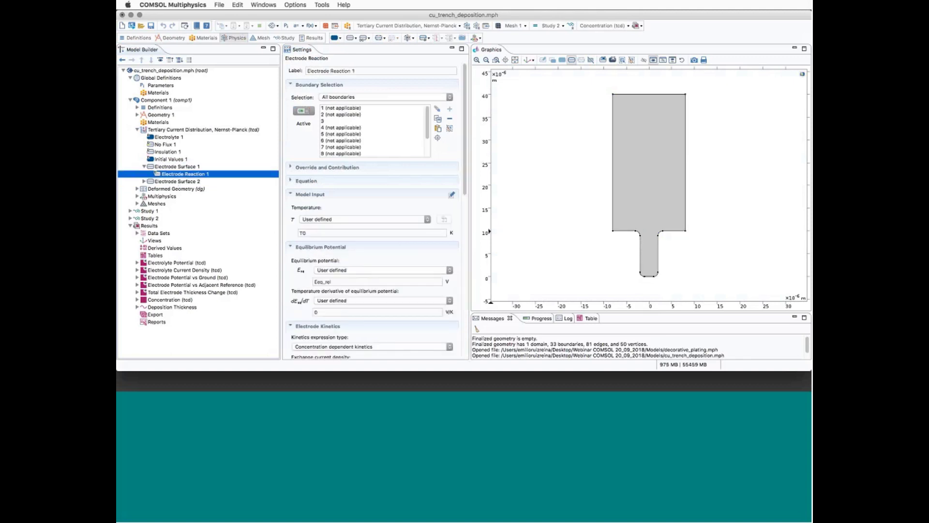
{"action": "scroll", "coordinate": [343, 251], "scroll_direction": "down", "scroll_amount": 10}
{"action": "scroll", "coordinate": [343, 252], "scroll_direction": "up", "scroll_amount": 10}
{"action": "left_click", "coordinate": [180, 167]}
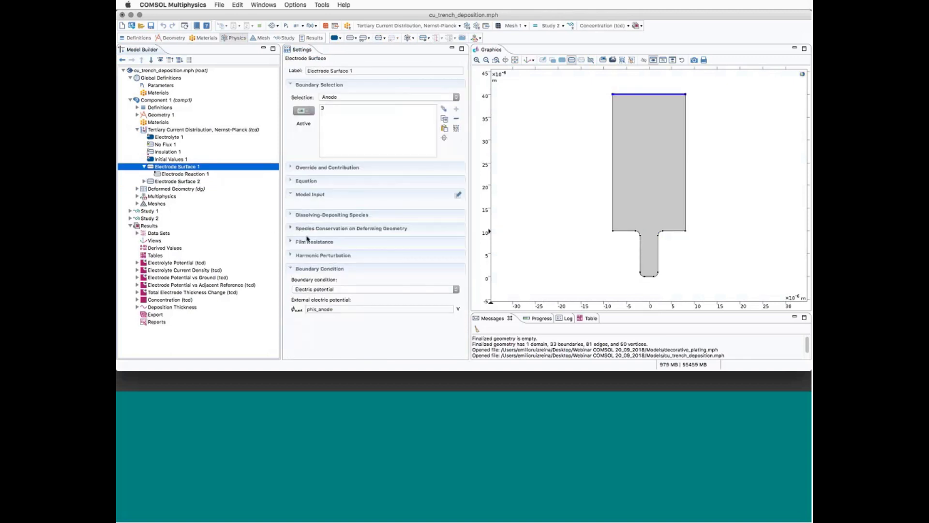
Review the anode's dissolving-depositing species, stoichiometric coefficients and electrode kinetics, and the dissolving-depositing species of the cathode's Electrode Surface 2
{"action": "left_click", "coordinate": [310, 214]}
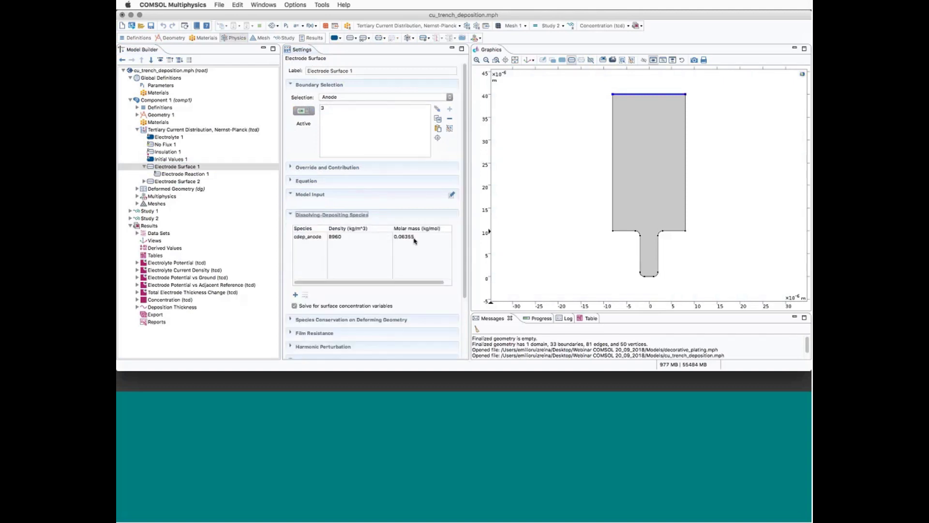
{"action": "left_click", "coordinate": [184, 174]}
{"action": "scroll", "coordinate": [382, 248], "scroll_direction": "down", "scroll_amount": 10}
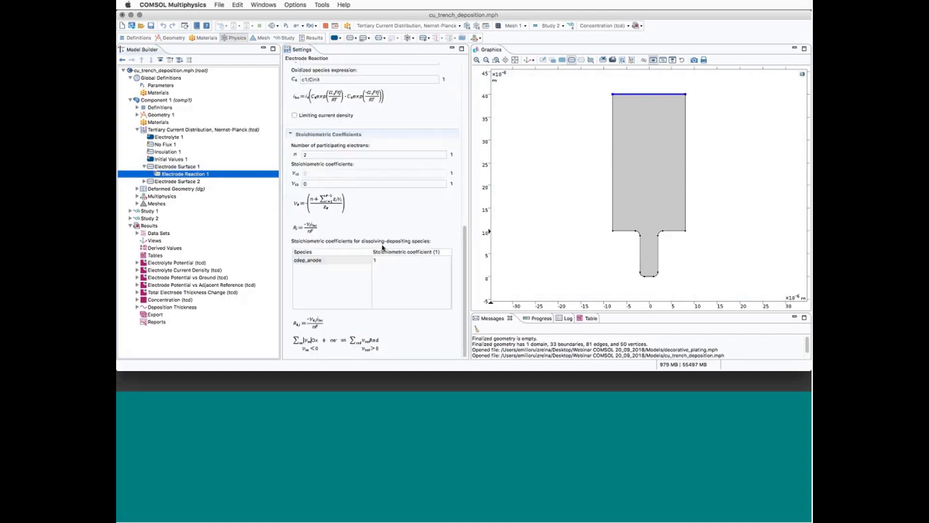
{"action": "scroll", "coordinate": [334, 260], "scroll_direction": "up", "scroll_amount": 10}
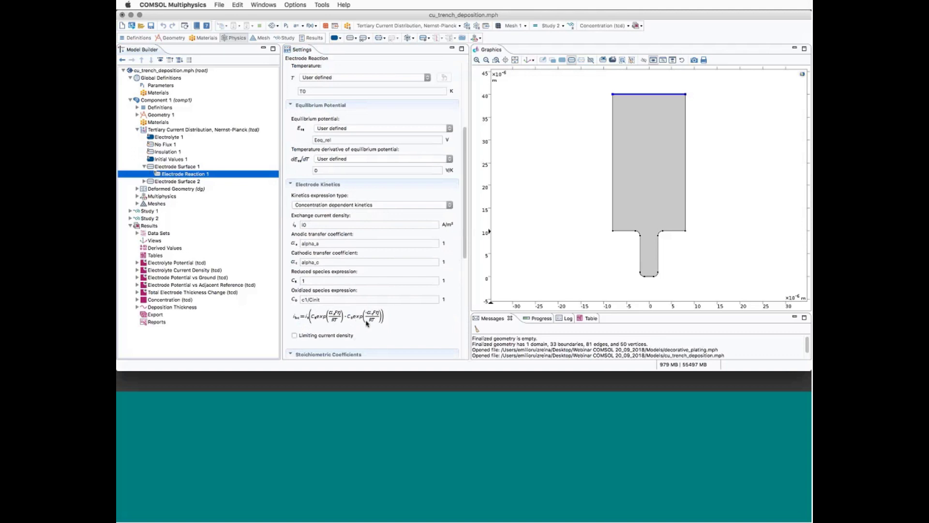
{"action": "left_click", "coordinate": [188, 182]}
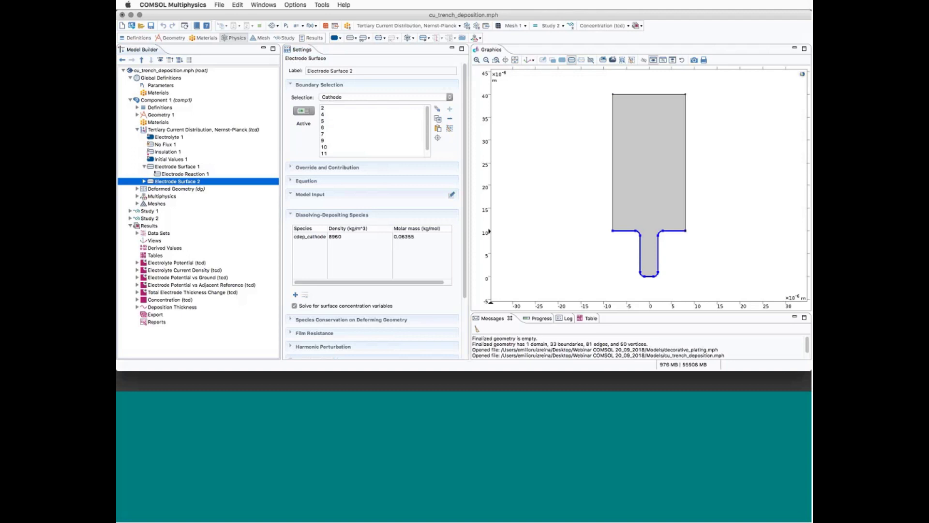
{"action": "left_click", "coordinate": [144, 181]}
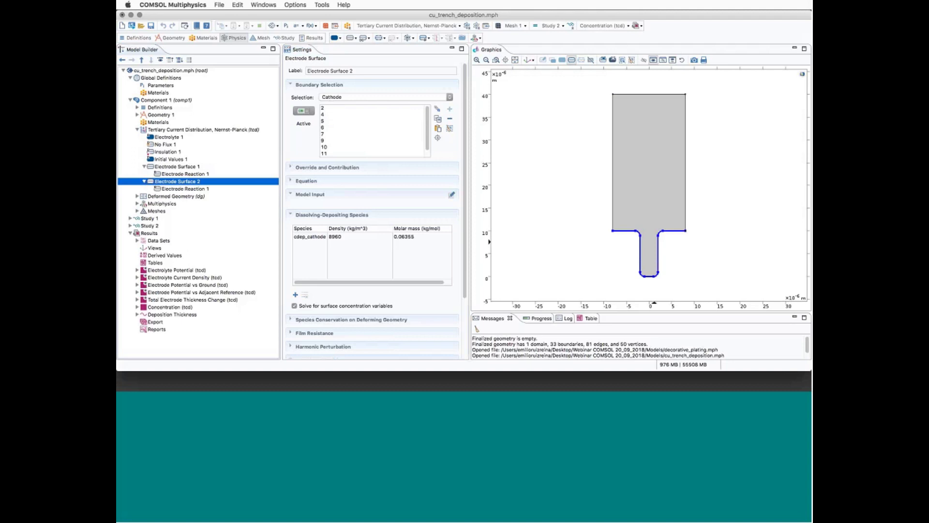
Examine the Deformed Geometry interface and the Deforming Electrode Surface 1 coupling that links it to the Tertiary Current Distribution interface
{"action": "left_click", "coordinate": [172, 196]}
{"action": "left_click", "coordinate": [137, 196]}
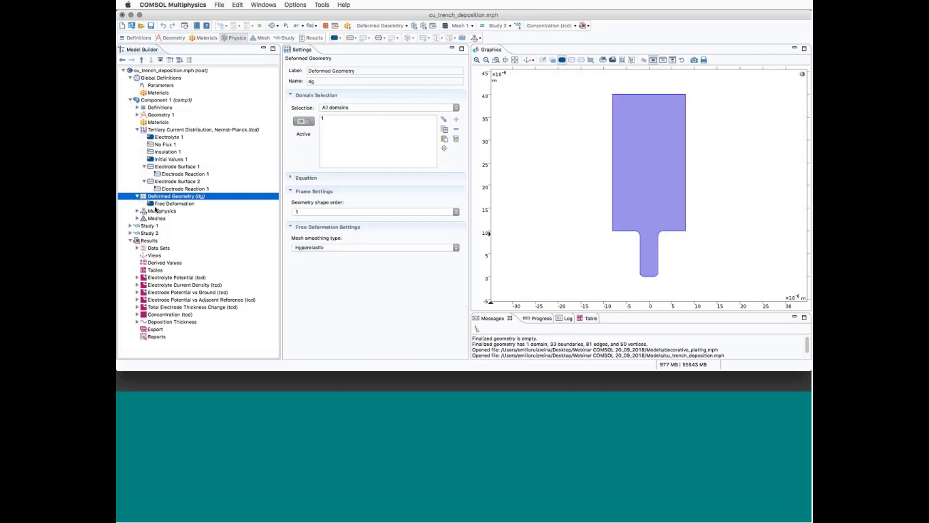
{"action": "left_click", "coordinate": [138, 211]}
{"action": "left_click", "coordinate": [169, 226]}
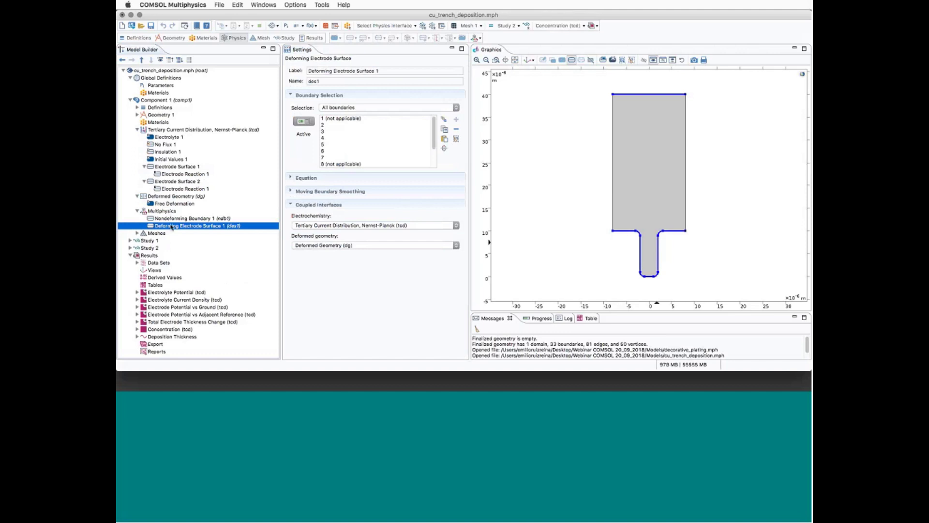
{"action": "left_click", "coordinate": [192, 130]}
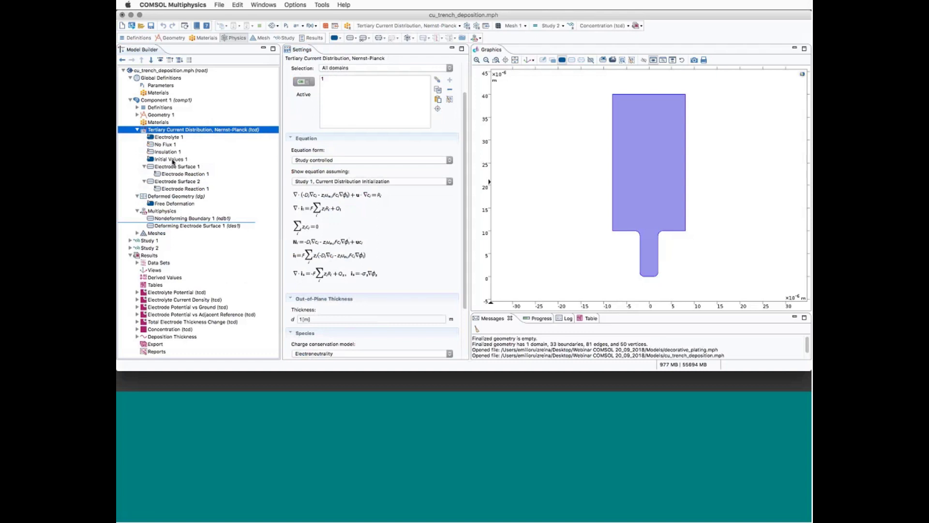
{"action": "left_click", "coordinate": [166, 226]}
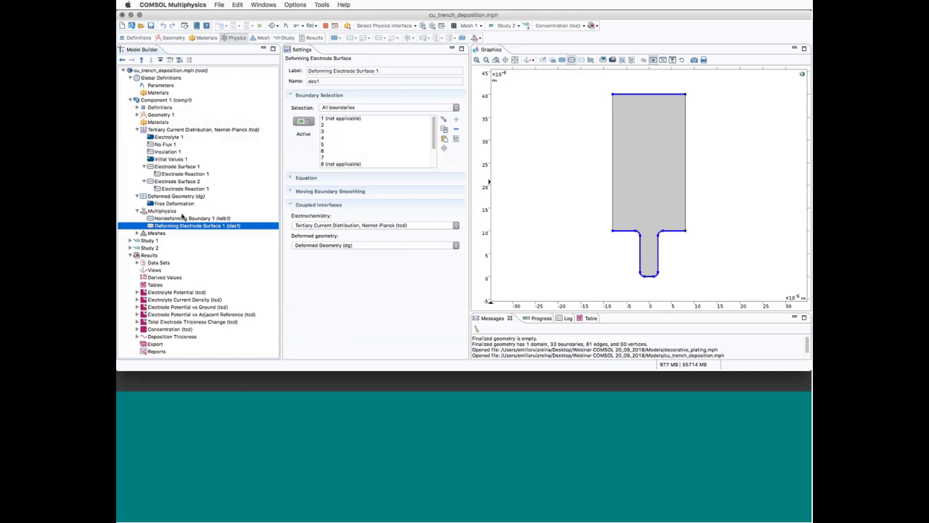
Display the mesh of the trench geometry and look over the list of Mesh 1 and the deformed configurations
{"action": "left_click", "coordinate": [158, 233]}
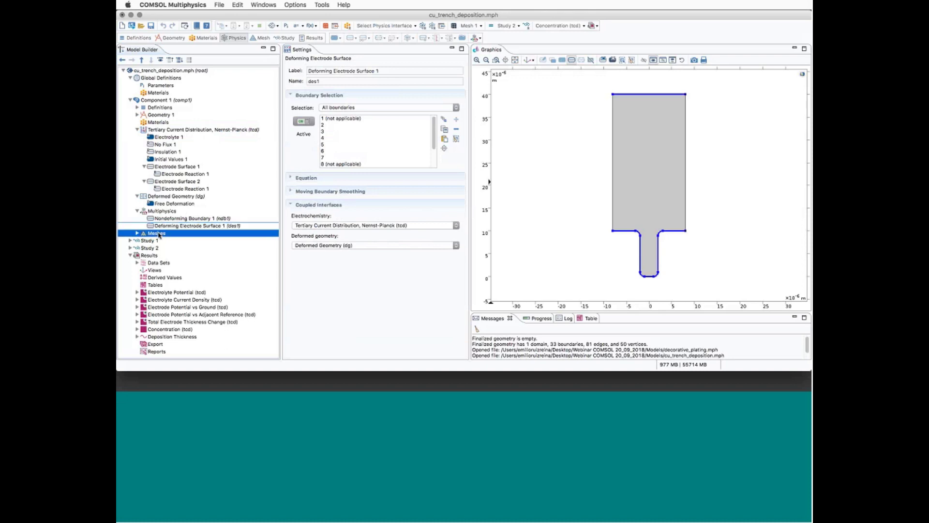
{"action": "left_click", "coordinate": [137, 233]}
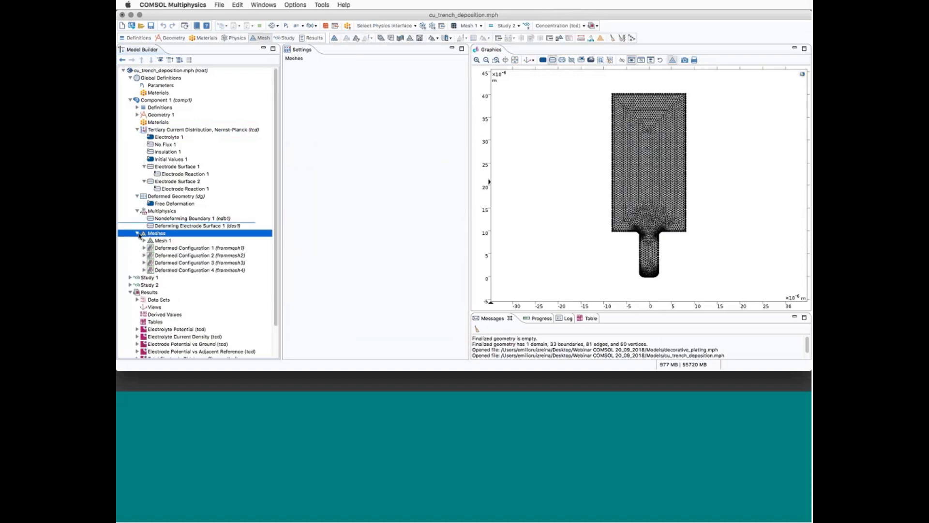
{"action": "left_click", "coordinate": [137, 234]}
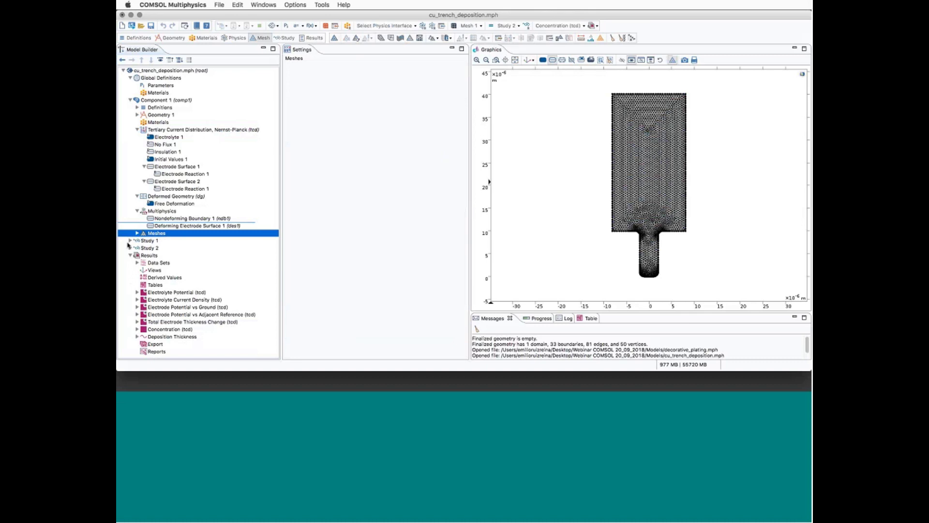
Show the Electrolyte Potential plot and check its available solution times, keeping 5 s
{"action": "left_click", "coordinate": [161, 293]}
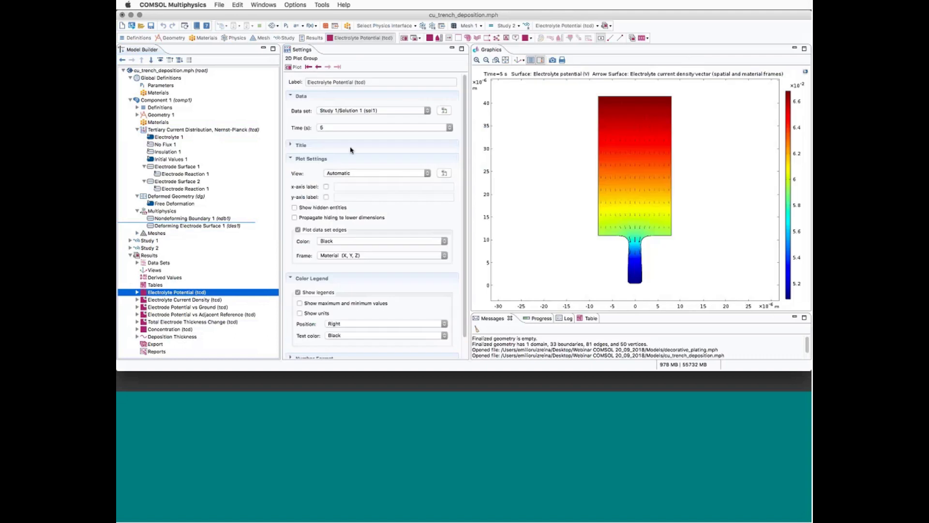
{"action": "left_click", "coordinate": [350, 128]}
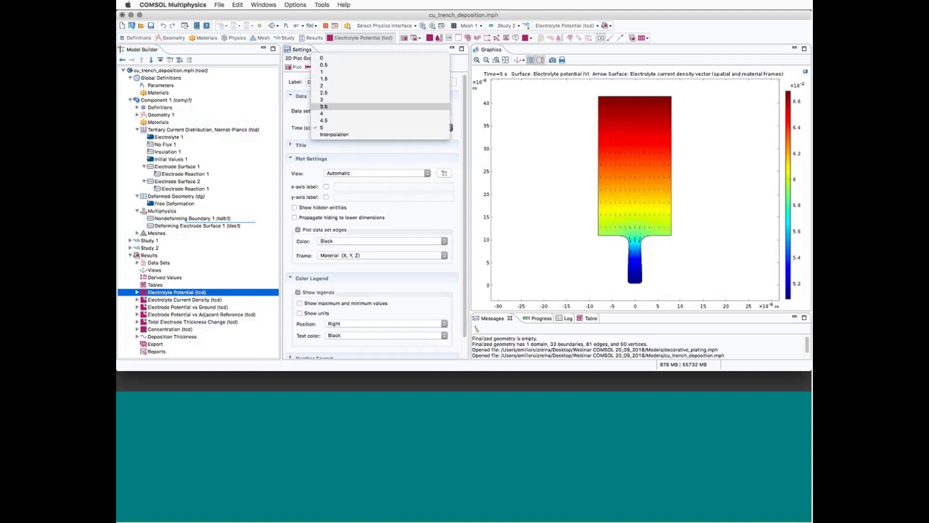
{"action": "left_click", "coordinate": [337, 129]}
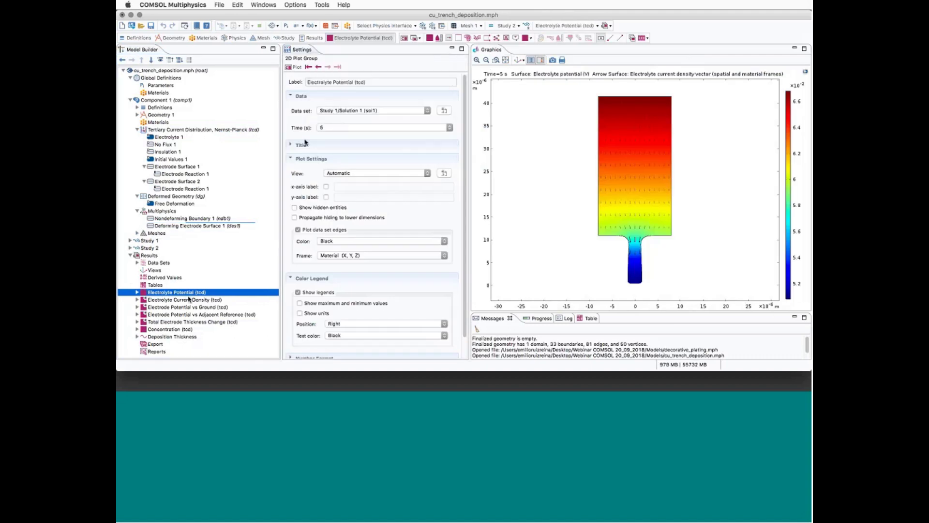
Compare the time ranges of the Time Dependent steps in Study 1 and Study 2, then collapse both studies
{"action": "left_click", "coordinate": [130, 240]}
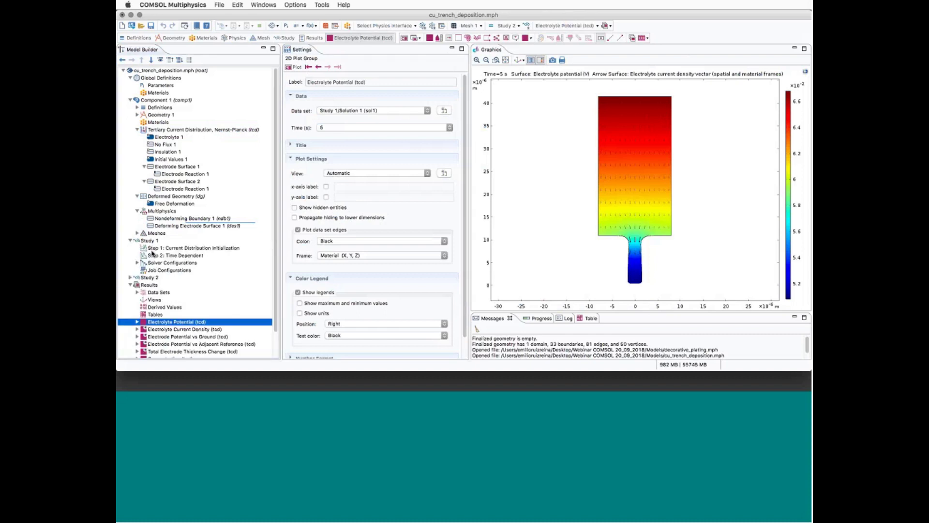
{"action": "left_click", "coordinate": [153, 254]}
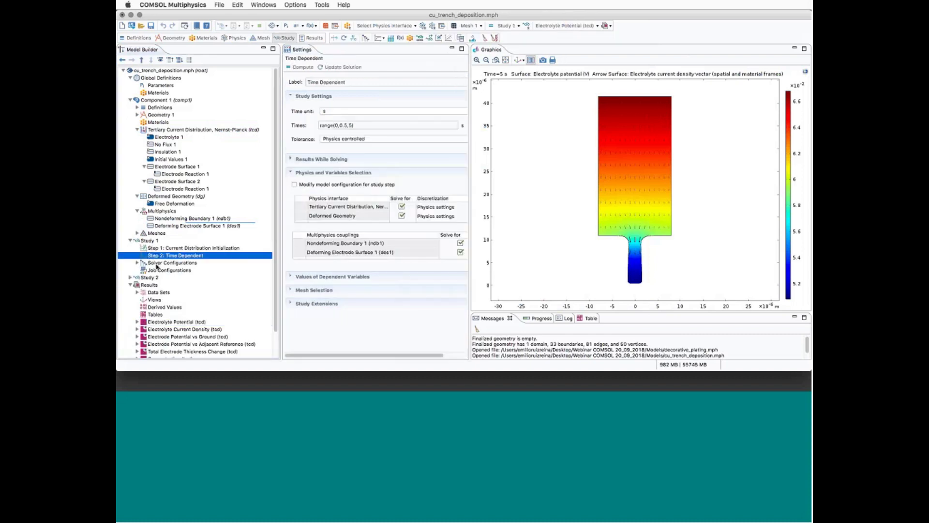
{"action": "left_click", "coordinate": [130, 278]}
{"action": "left_click", "coordinate": [170, 293]}
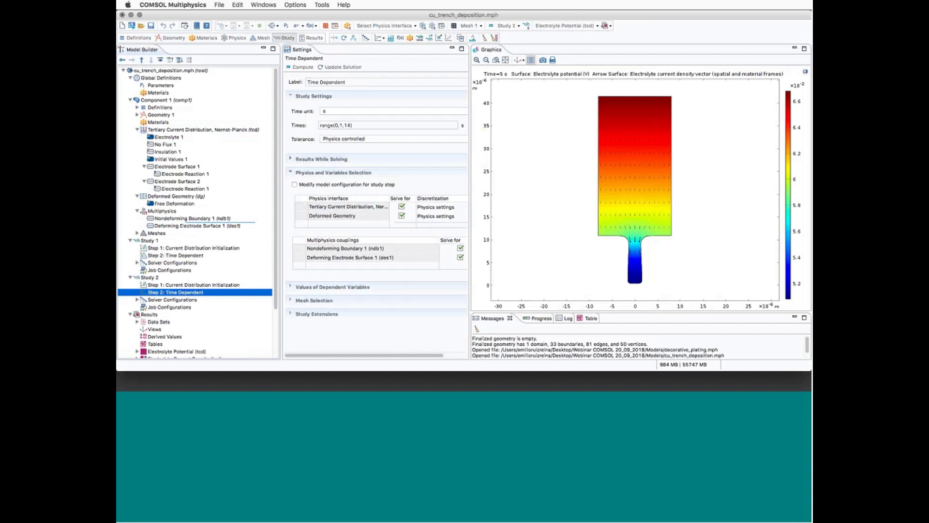
{"action": "left_click", "coordinate": [131, 277]}
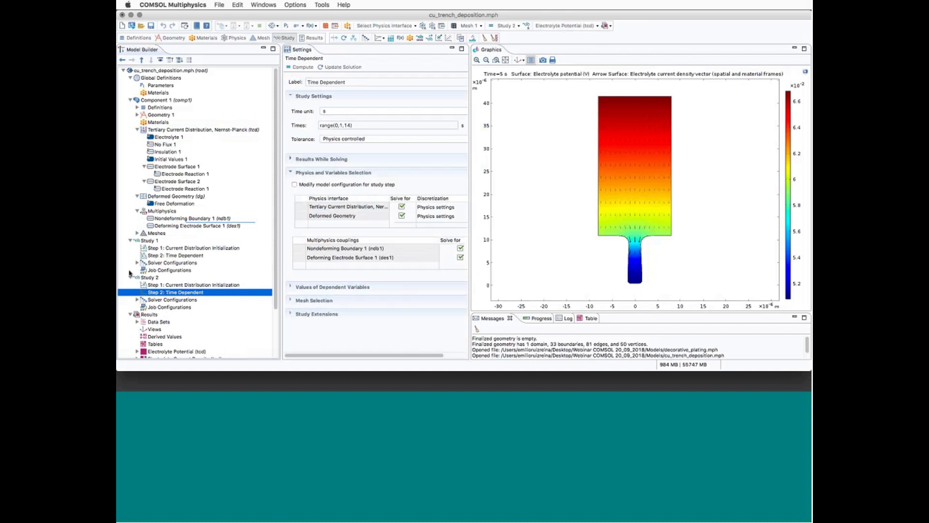
{"action": "left_click", "coordinate": [131, 241]}
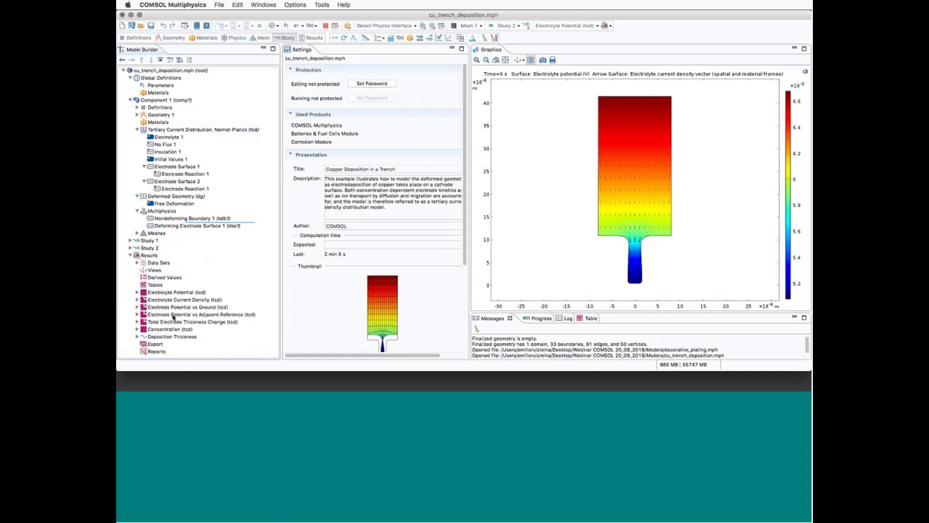
View the result plots for electrolyte potential, electrolyte current density, both electrode potentials and total electrode thickness change
{"action": "left_click", "coordinate": [169, 292]}
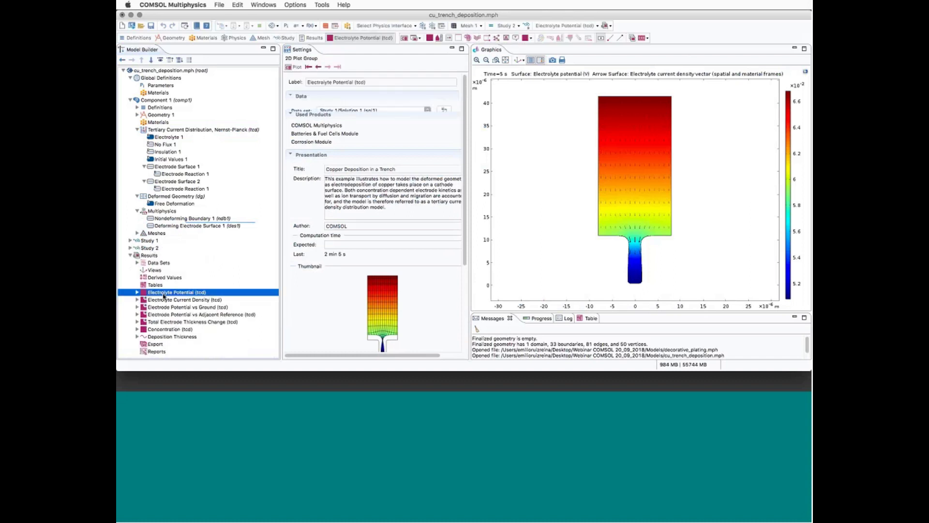
{"action": "left_click", "coordinate": [179, 300]}
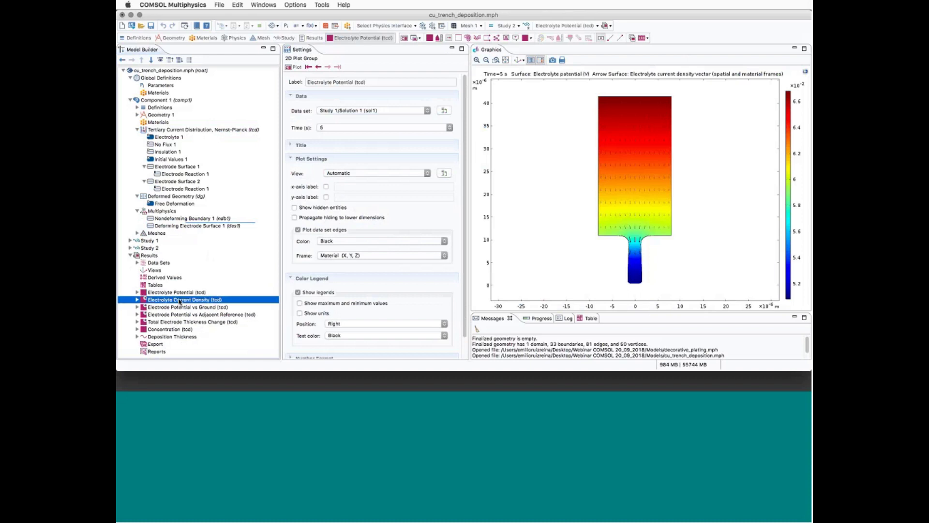
{"action": "left_click", "coordinate": [181, 308]}
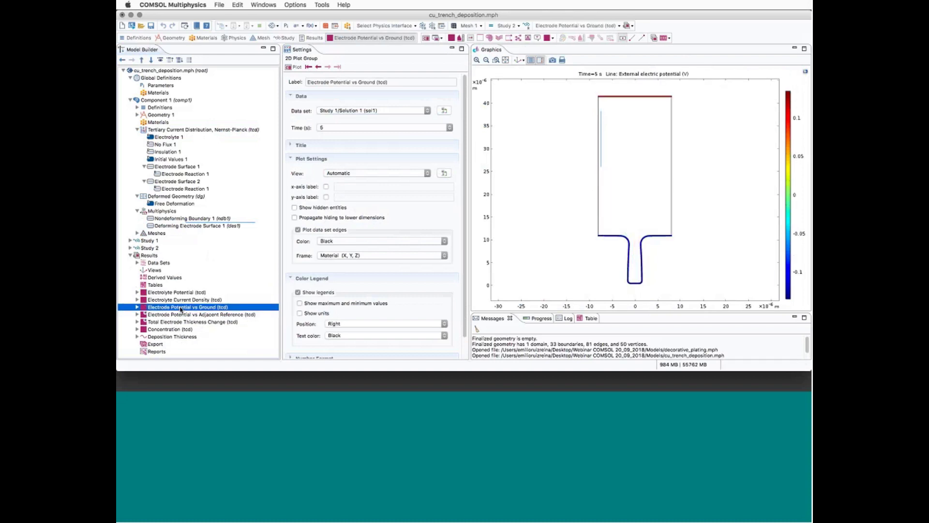
{"action": "left_click", "coordinate": [181, 314]}
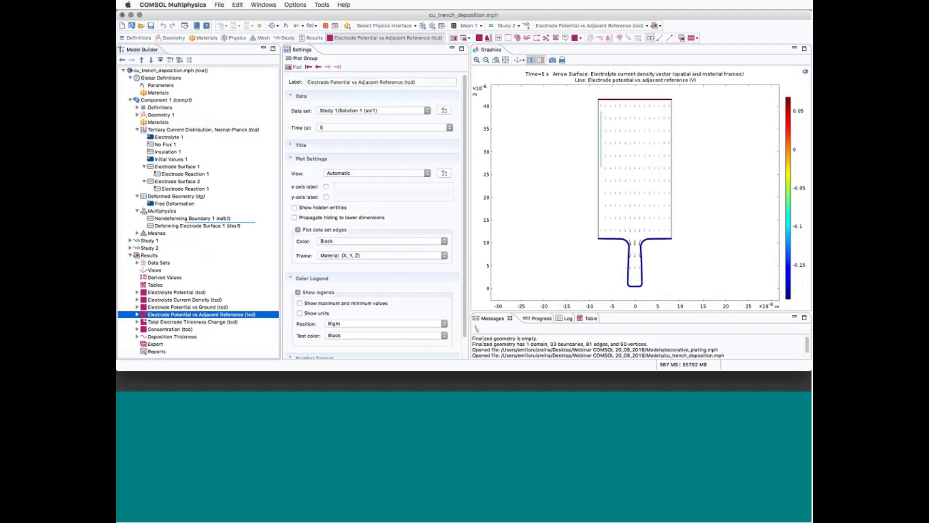
{"action": "left_click", "coordinate": [205, 321]}
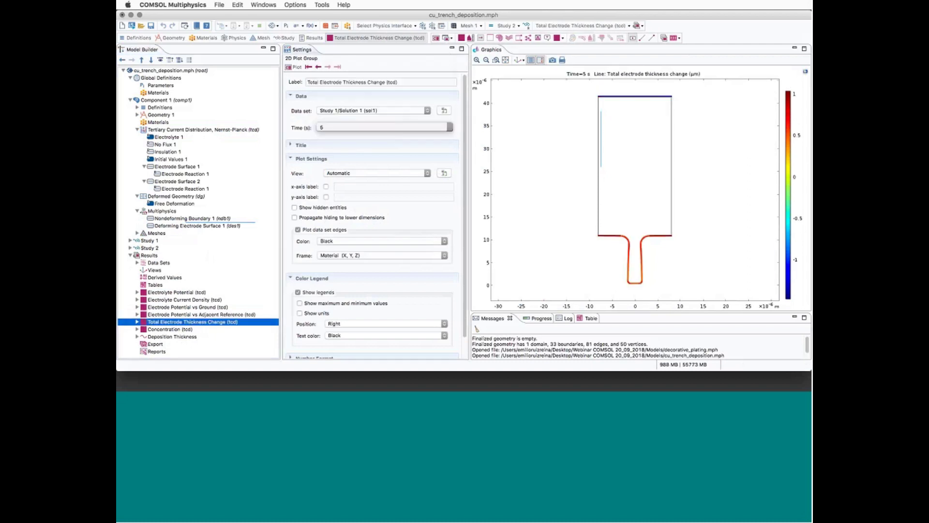
Plot the Concentration results at 0 s and advance through the solution times to 10.346 s
{"action": "left_click", "coordinate": [163, 329]}
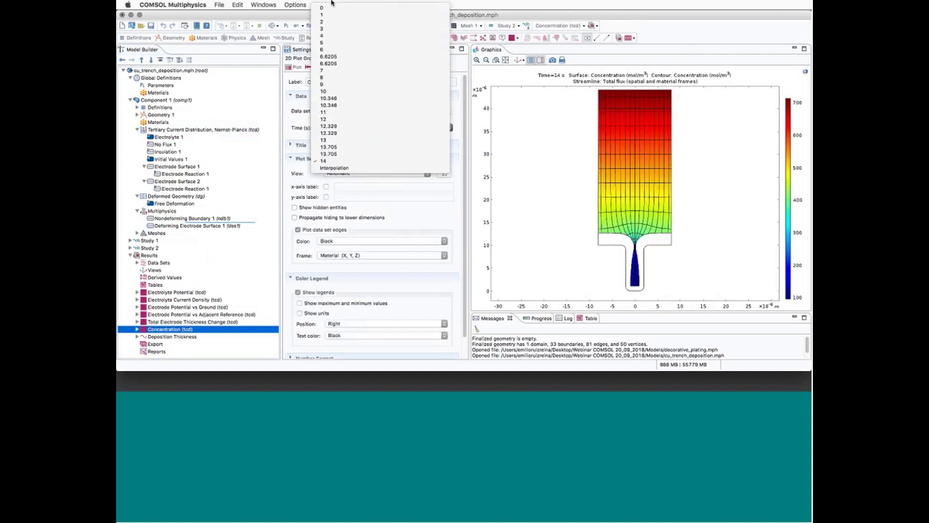
{"action": "left_click", "coordinate": [295, 67]}
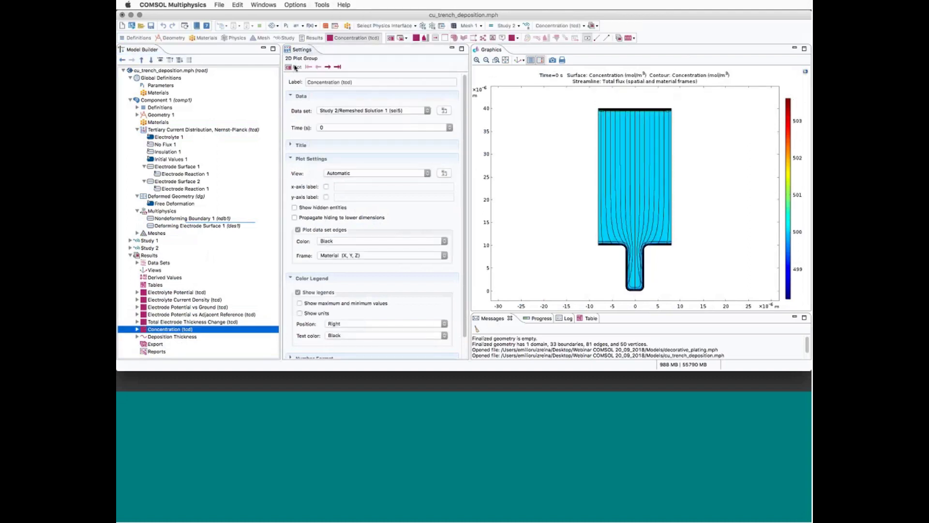
{"action": "left_click", "coordinate": [328, 67]}
{"action": "left_click", "coordinate": [329, 67]}
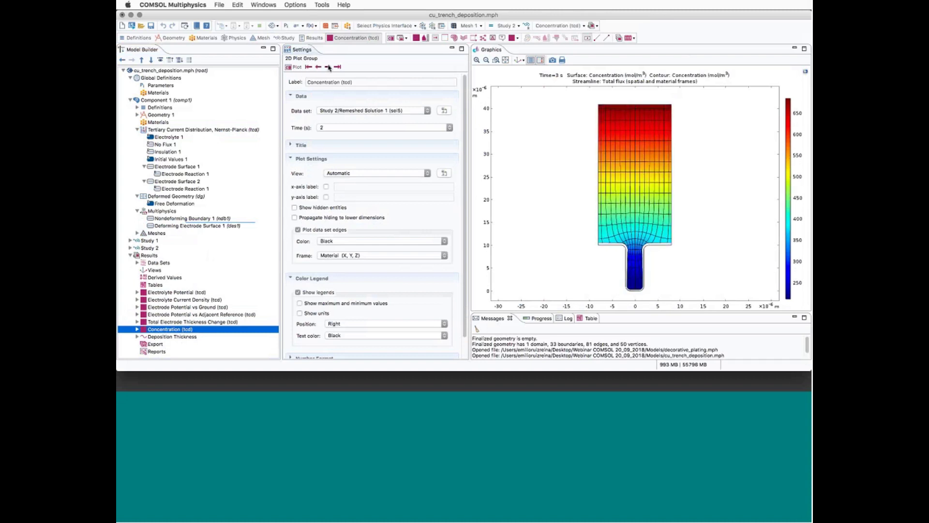
{"action": "left_click", "coordinate": [329, 68]}
{"action": "left_click", "coordinate": [329, 67]}
{"action": "left_click", "coordinate": [329, 67]}
{"action": "left_click", "coordinate": [329, 67]}
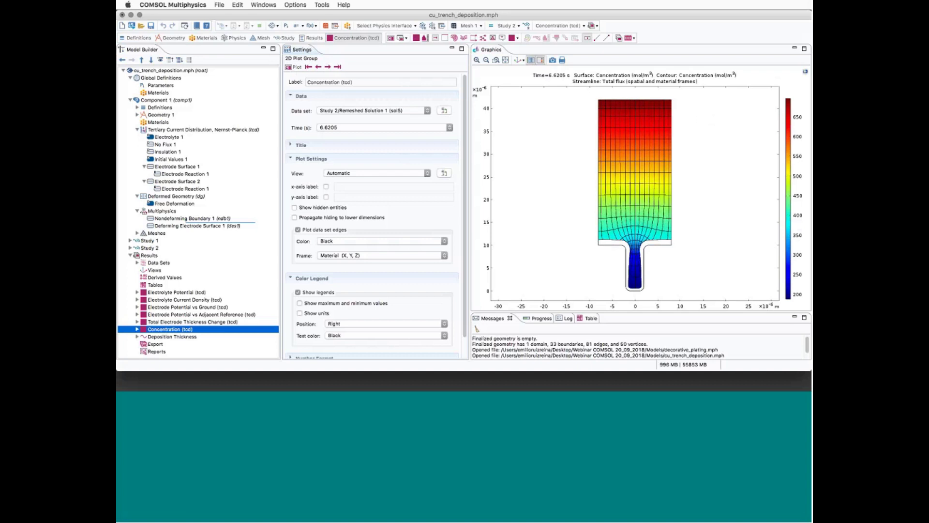
{"action": "left_click", "coordinate": [329, 67]}
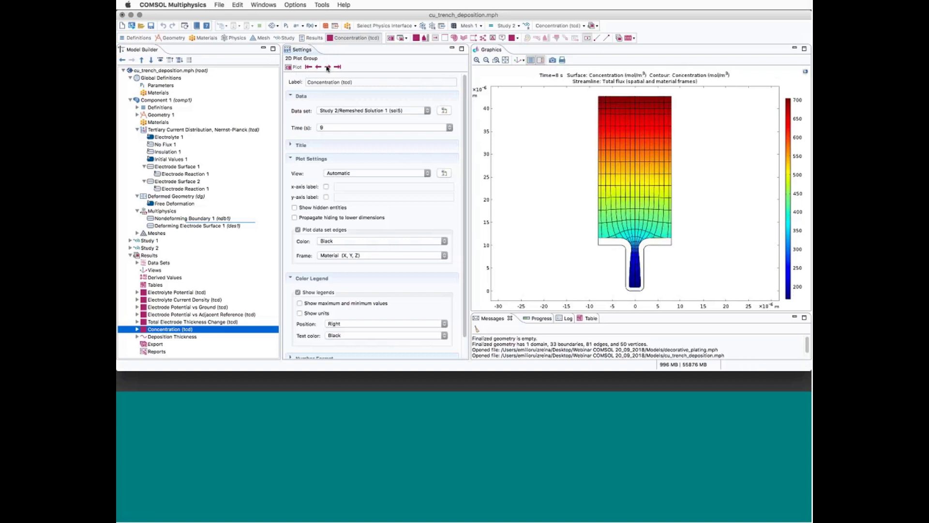
{"action": "left_click", "coordinate": [329, 67]}
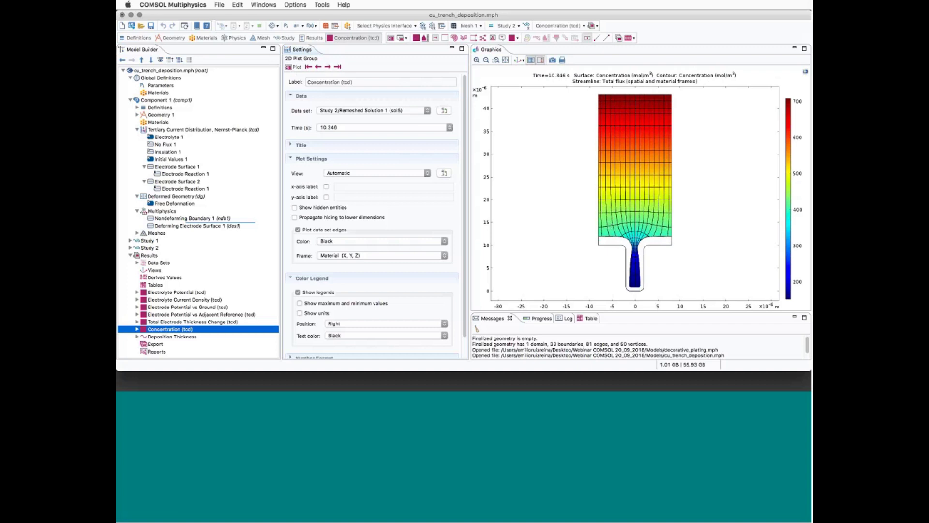
Advance the Concentration plot through the solution times to 14 s with a close-up of the trench
{"action": "left_click", "coordinate": [496, 59]}
{"action": "left_click_drag", "start_coordinate": [556, 188], "coordinate": [696, 299]}
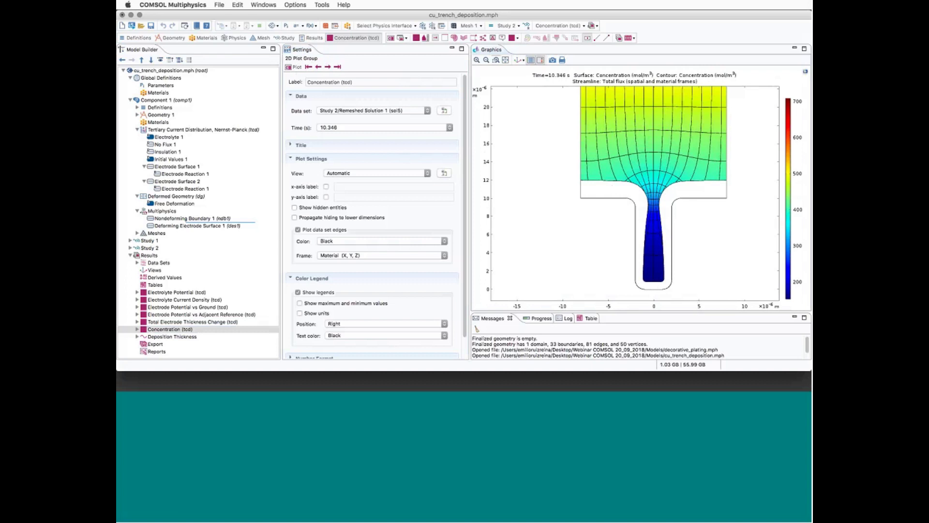
{"action": "left_click", "coordinate": [328, 67]}
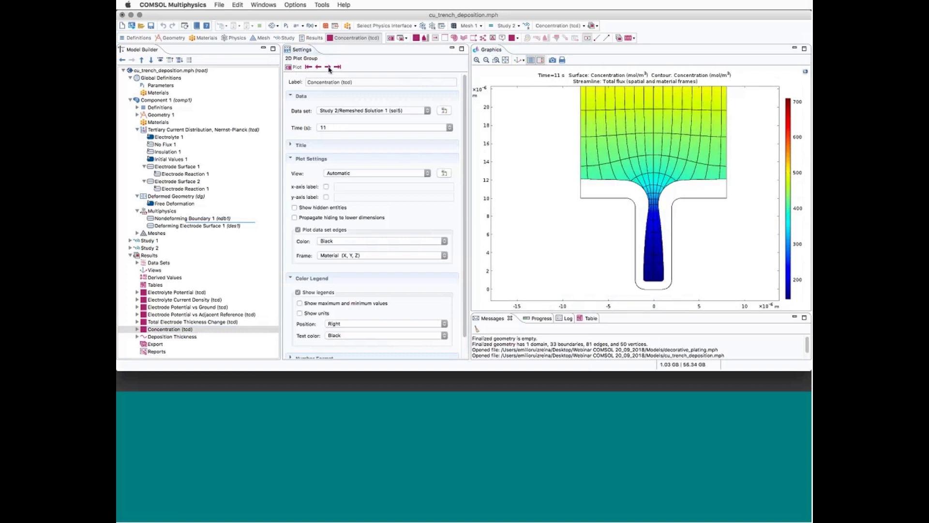
{"action": "left_click", "coordinate": [328, 67]}
{"action": "left_click", "coordinate": [328, 67]}
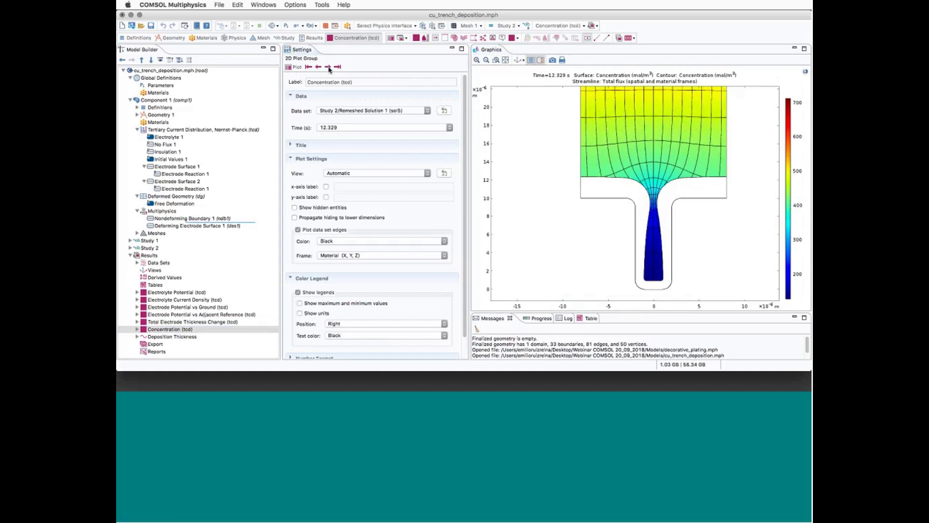
{"action": "left_click", "coordinate": [328, 67]}
{"action": "left_click", "coordinate": [328, 67]}
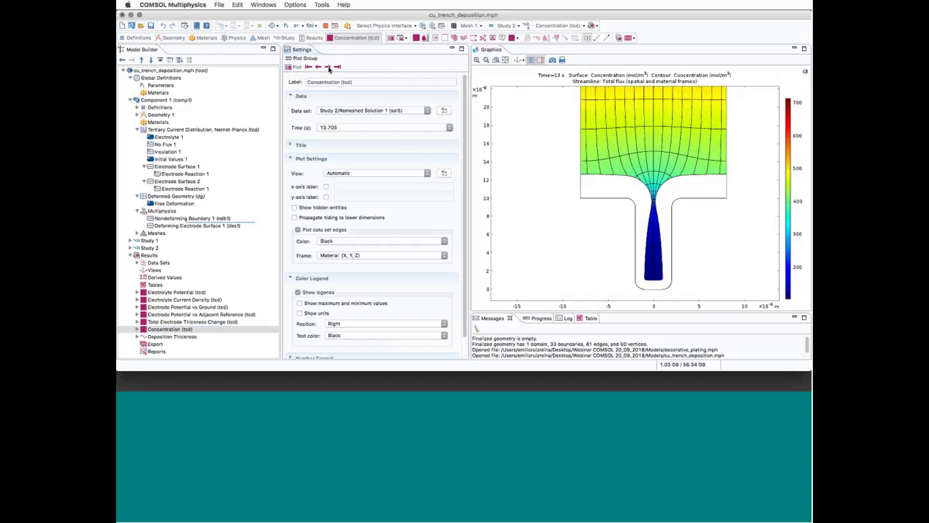
{"action": "left_click", "coordinate": [328, 67]}
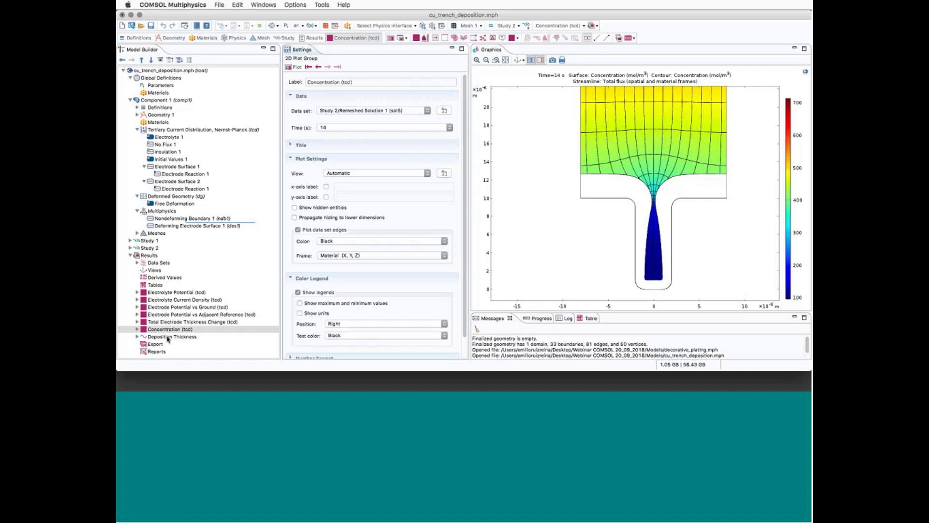
Check the Deformed Geometry interface settings and return to the Concentration plot
{"action": "left_click", "coordinate": [160, 212]}
{"action": "left_click", "coordinate": [161, 197]}
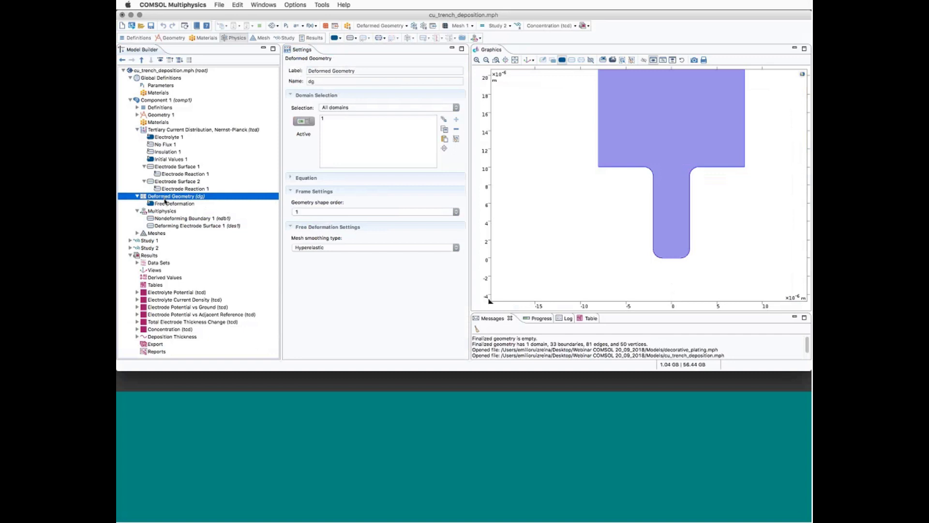
{"action": "left_click", "coordinate": [164, 331]}
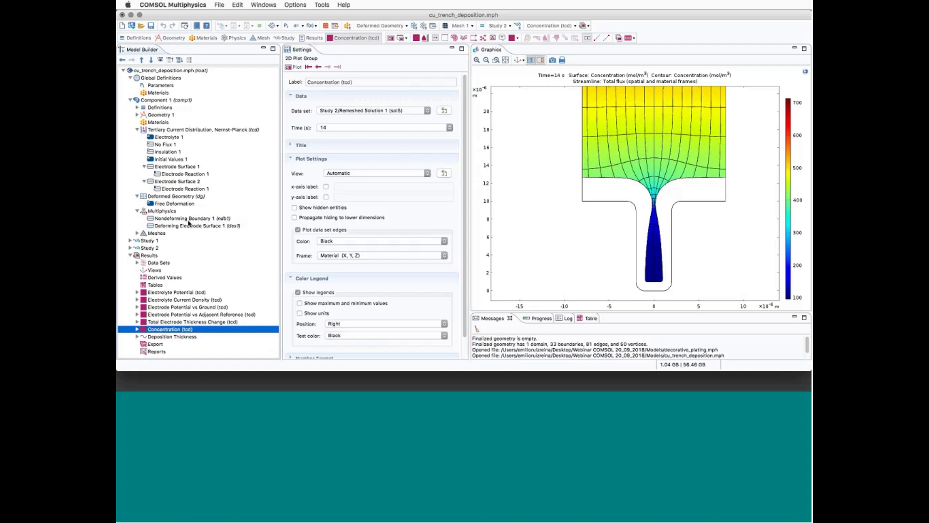
Open the level set version of the trench model, cu_trench_deposition_ls.mph, from the Models folder
{"action": "left_click", "coordinate": [220, 5]}
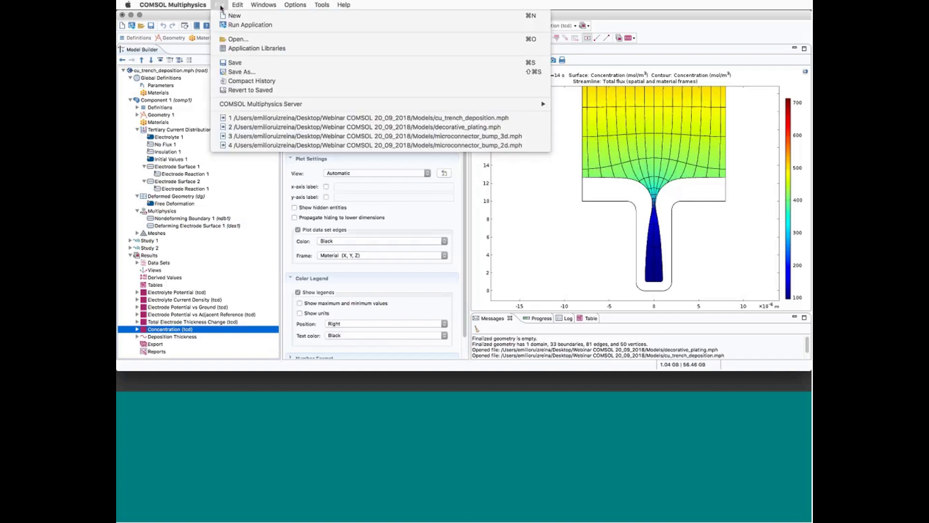
{"action": "left_click", "coordinate": [232, 40]}
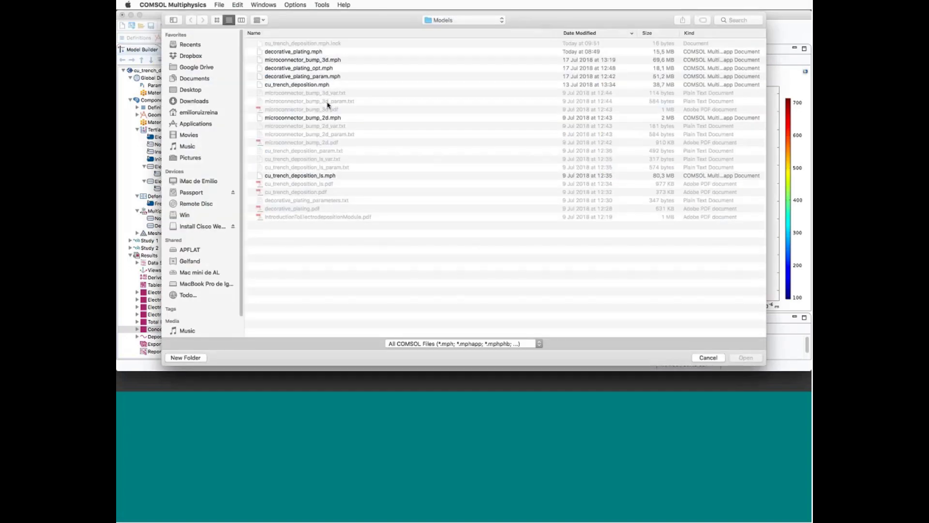
{"action": "left_click", "coordinate": [312, 176]}
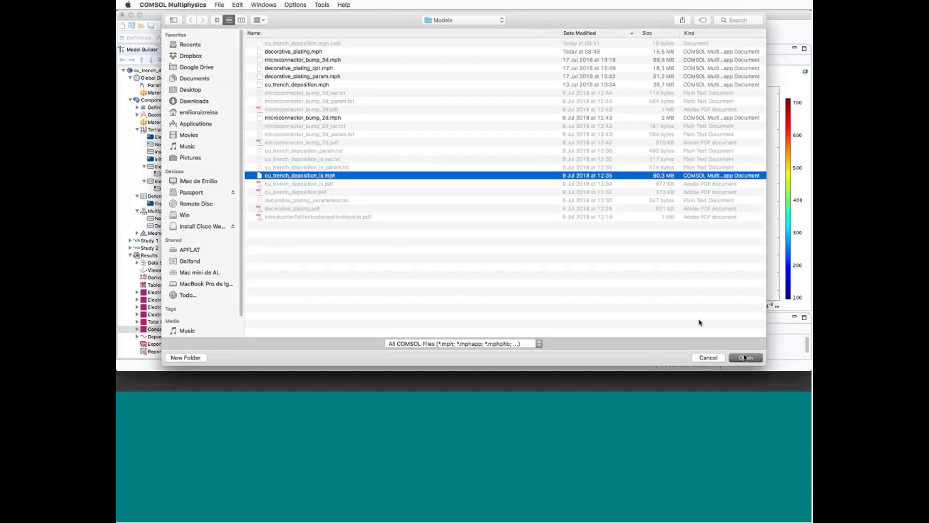
{"action": "left_click", "coordinate": [745, 357]}
{"action": "left_click", "coordinate": [422, 207]}
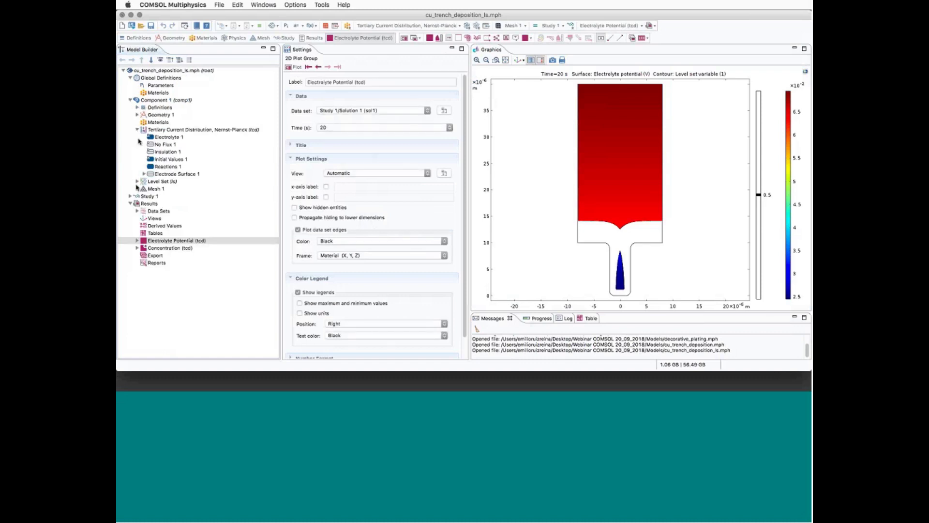
Review the Level Set and Tertiary Current Distribution interfaces and the Electrode Surface 1 boundary condition
{"action": "left_click", "coordinate": [138, 181]}
{"action": "left_click", "coordinate": [154, 182]}
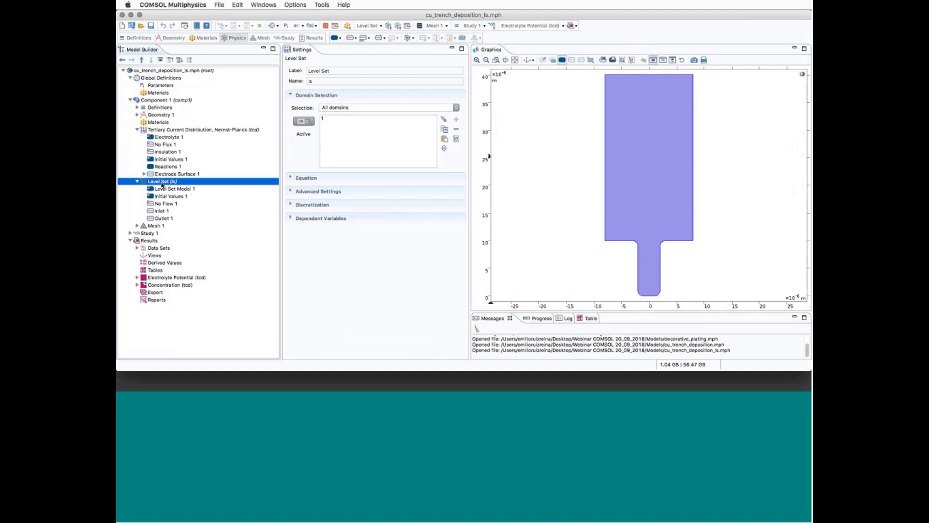
{"action": "left_click", "coordinate": [196, 131]}
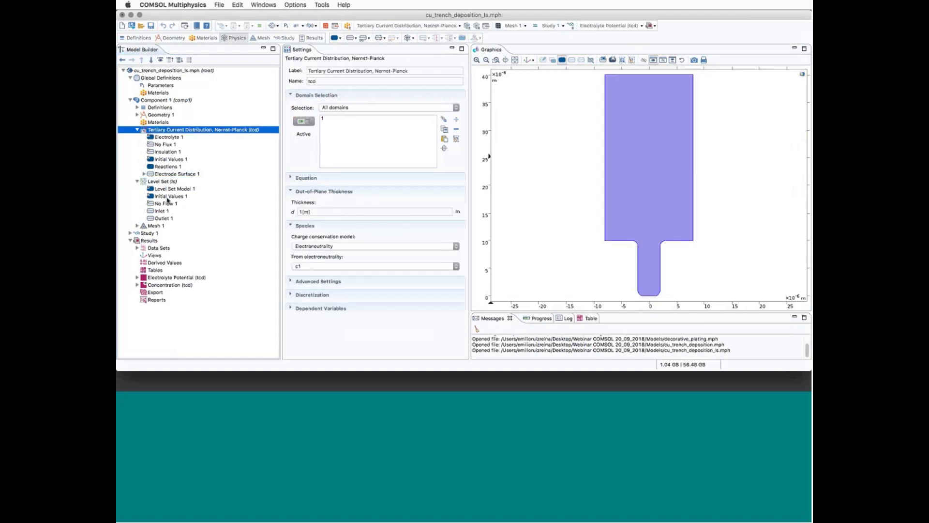
{"action": "left_click", "coordinate": [160, 175]}
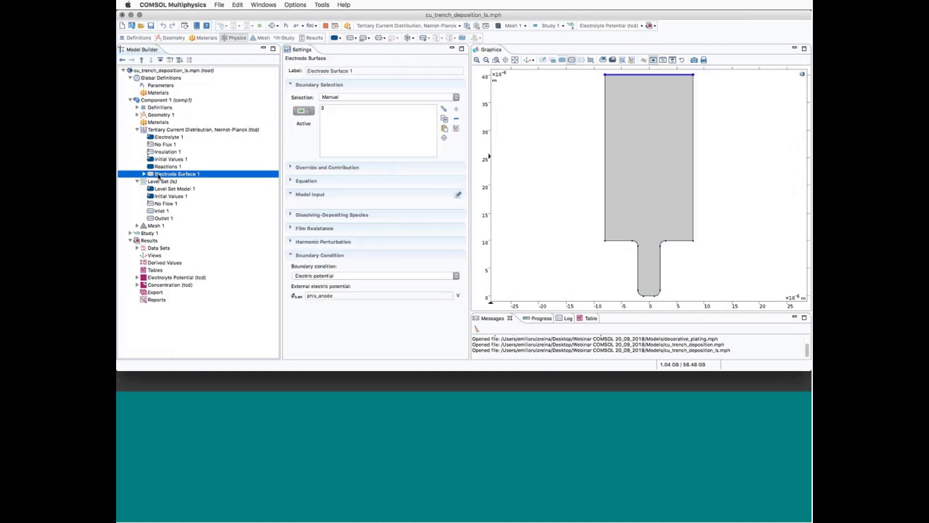
Examine the deposition expressions in Variables 1 under Definitions and return to Electrode Surface 1
{"action": "left_click", "coordinate": [139, 108]}
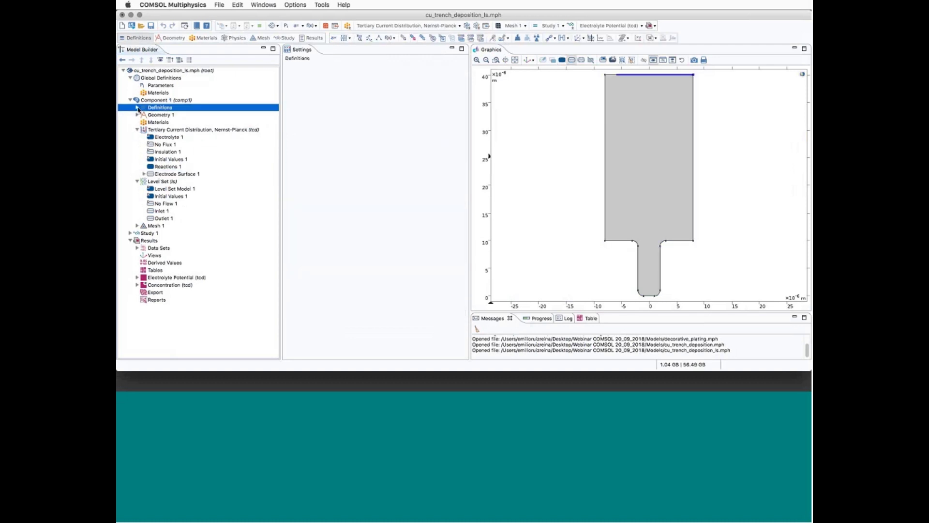
{"action": "left_click", "coordinate": [137, 108]}
{"action": "left_click", "coordinate": [161, 115]}
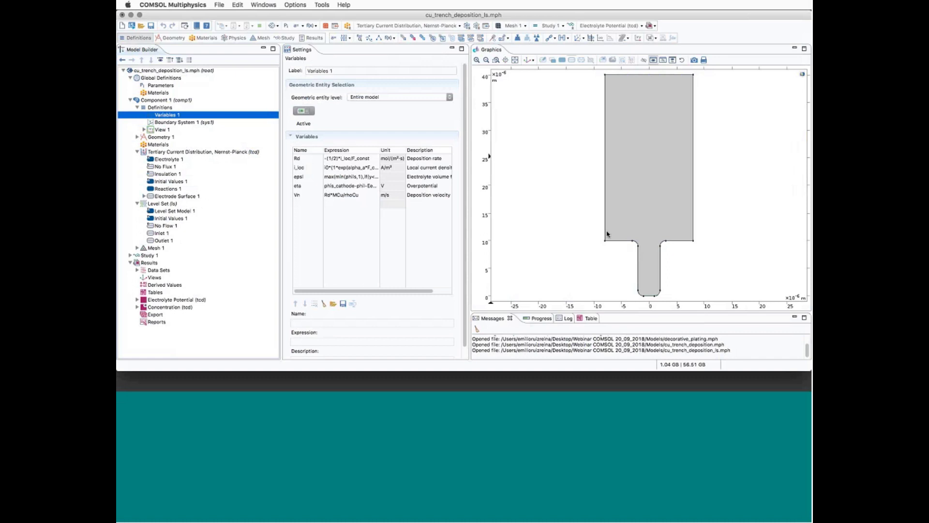
{"action": "left_click", "coordinate": [160, 203]}
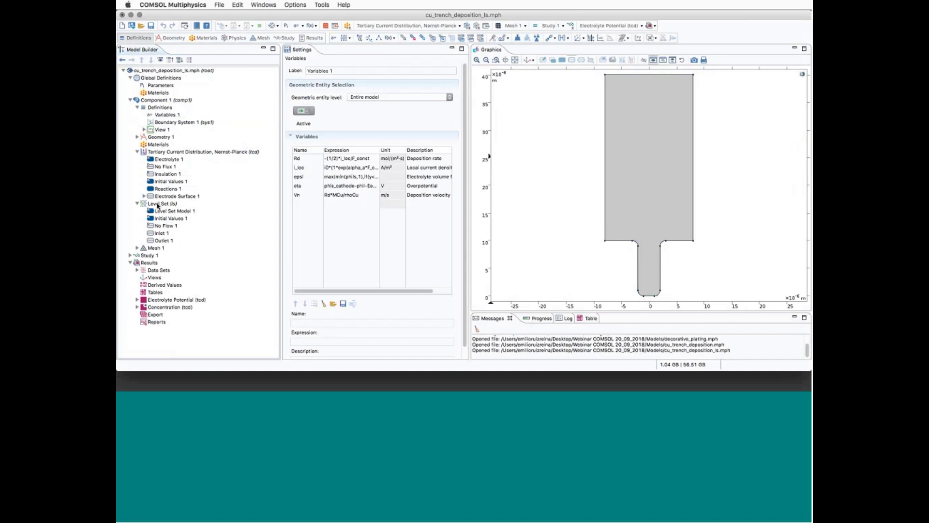
{"action": "left_click", "coordinate": [155, 197]}
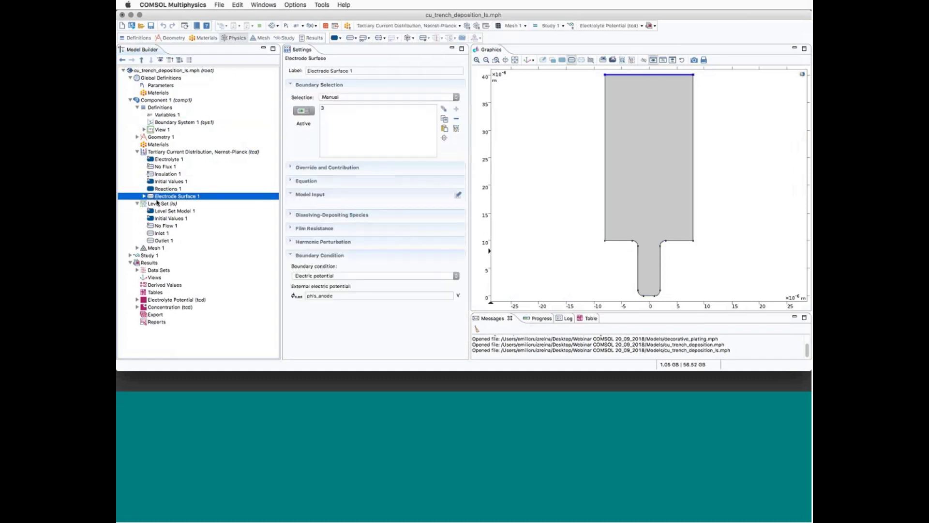
Show the Level Set interface's equation and inspect Mesh 1
{"action": "left_click", "coordinate": [160, 204]}
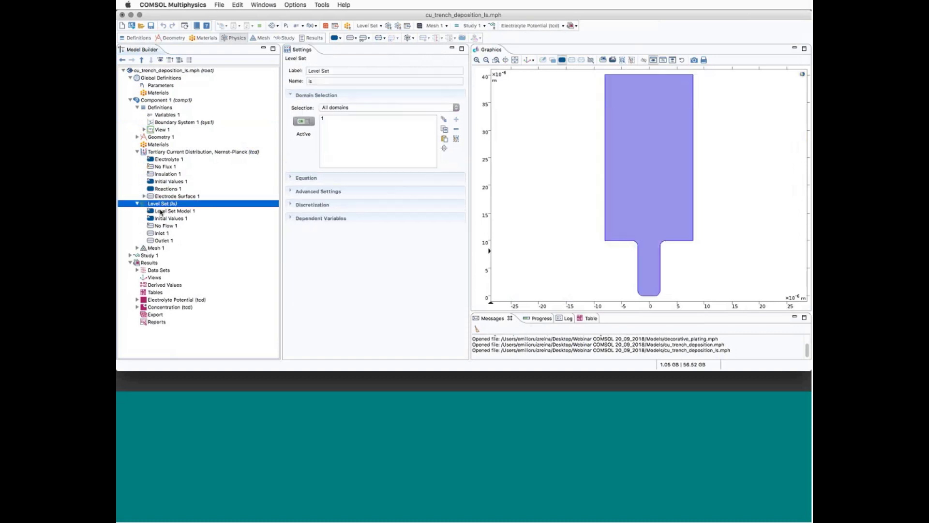
{"action": "left_click", "coordinate": [315, 180]}
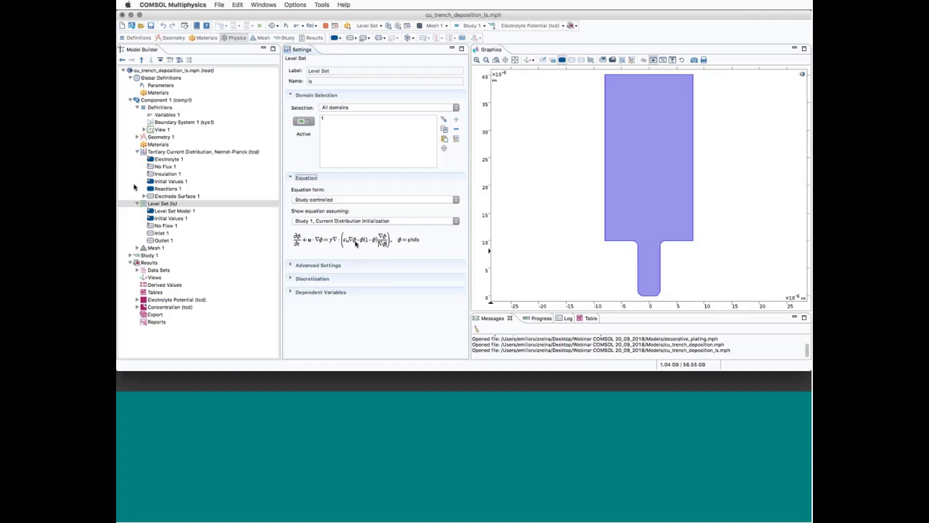
{"action": "left_click", "coordinate": [180, 152]}
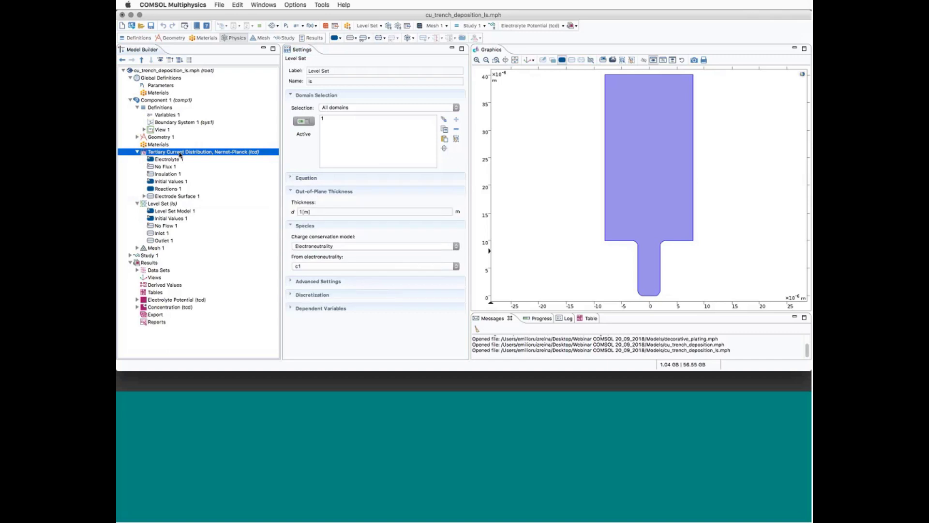
{"action": "left_click", "coordinate": [167, 204]}
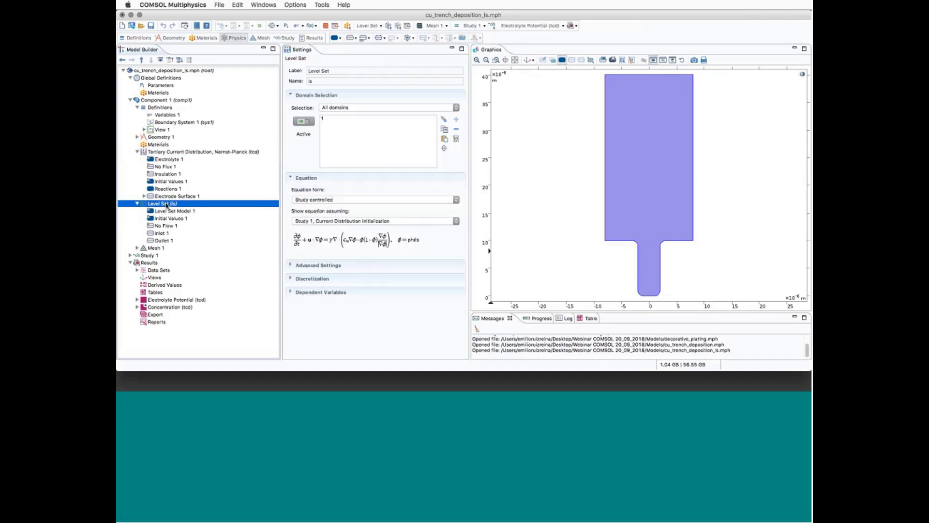
{"action": "left_click", "coordinate": [138, 248]}
{"action": "left_click", "coordinate": [149, 249]}
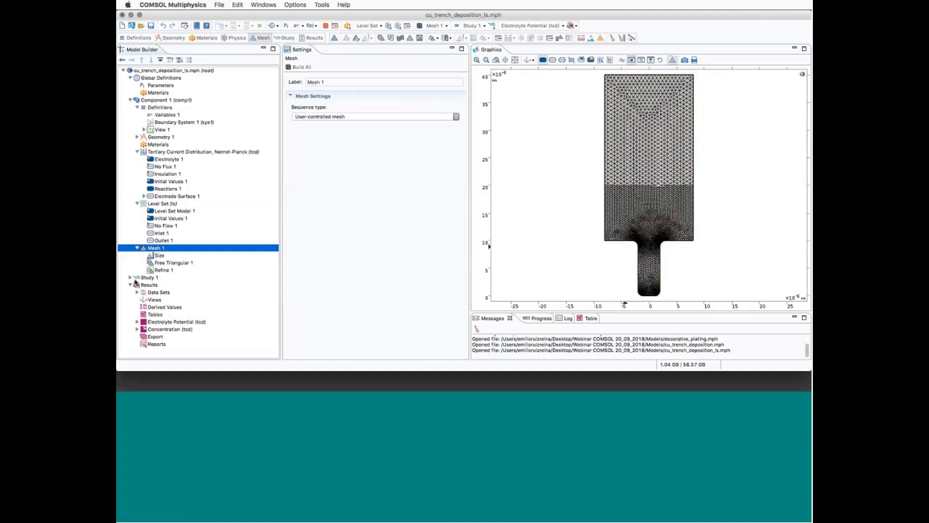
Plot the Electrolyte Potential results at 0.25 s
{"action": "left_click", "coordinate": [160, 322]}
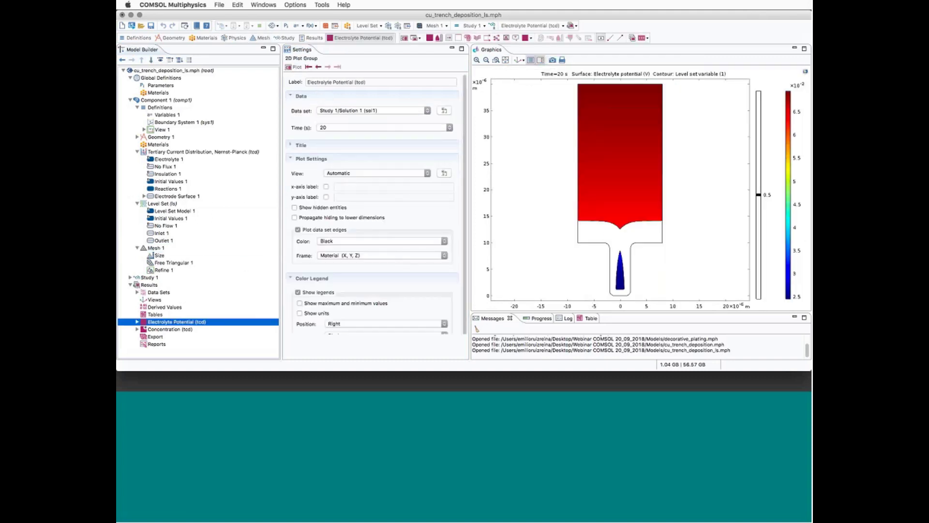
{"action": "left_click", "coordinate": [450, 127]}
{"action": "mouse_move", "coordinate": [356, 11]}
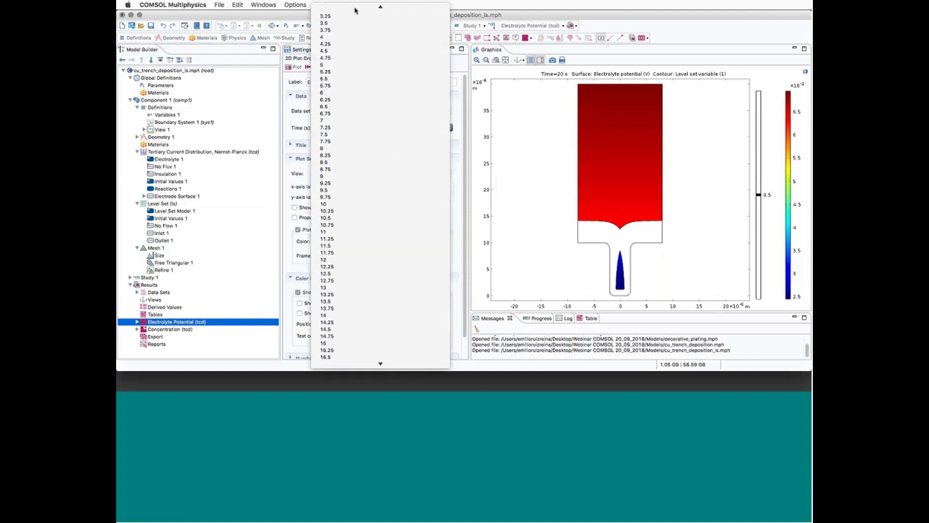
{"action": "left_click", "coordinate": [354, 18]}
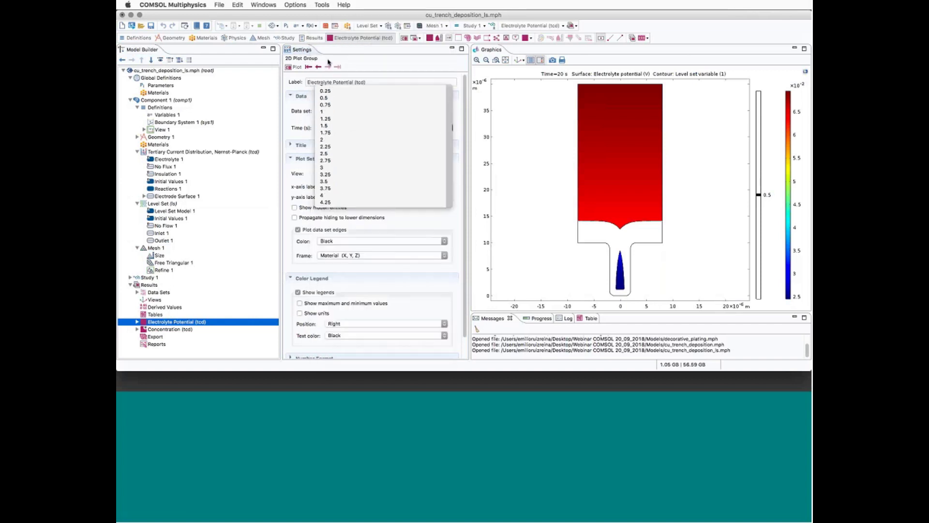
{"action": "left_click", "coordinate": [296, 68]}
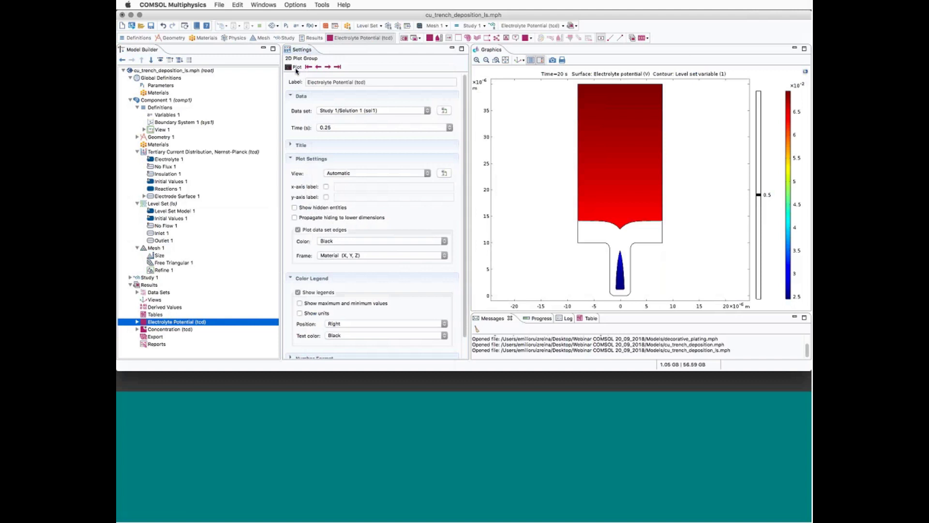
Advance the Electrolyte Potential plot through the solution times to 7.25 s
{"action": "left_click", "coordinate": [328, 67]}
{"action": "left_click", "coordinate": [328, 67]}
{"action": "left_click", "coordinate": [328, 67]}
{"action": "left_click", "coordinate": [328, 67]}
{"action": "left_click", "coordinate": [327, 67]}
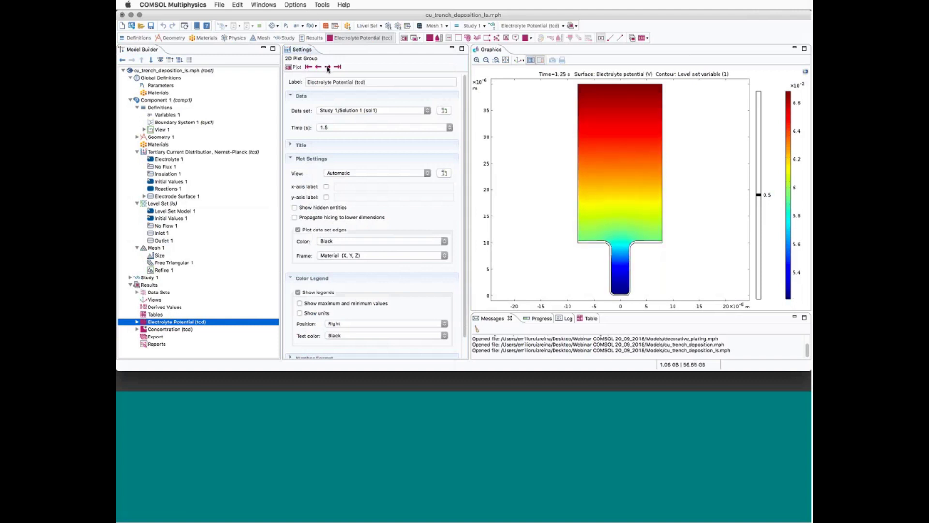
{"action": "left_click", "coordinate": [328, 67]}
{"action": "left_click", "coordinate": [328, 68]}
{"action": "left_click", "coordinate": [328, 68]}
{"action": "left_click", "coordinate": [328, 67]}
{"action": "left_click", "coordinate": [328, 67]}
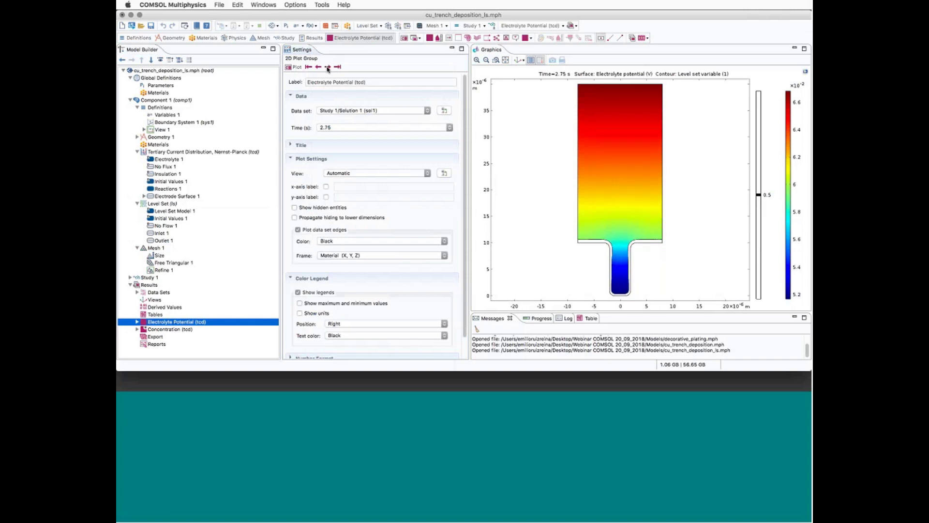
{"action": "left_click", "coordinate": [328, 67]}
{"action": "left_click", "coordinate": [327, 67]}
{"action": "left_click", "coordinate": [328, 67]}
{"action": "left_click", "coordinate": [327, 68]}
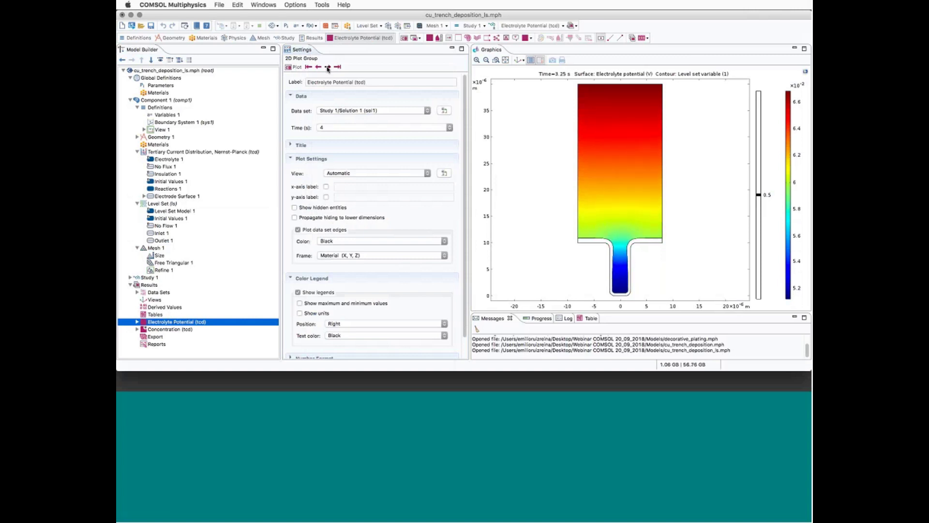
{"action": "left_click", "coordinate": [328, 68]}
{"action": "left_click", "coordinate": [328, 67]}
{"action": "left_click", "coordinate": [327, 68]}
{"action": "left_click", "coordinate": [327, 67]}
{"action": "left_click", "coordinate": [327, 67]}
{"action": "left_click", "coordinate": [327, 67]}
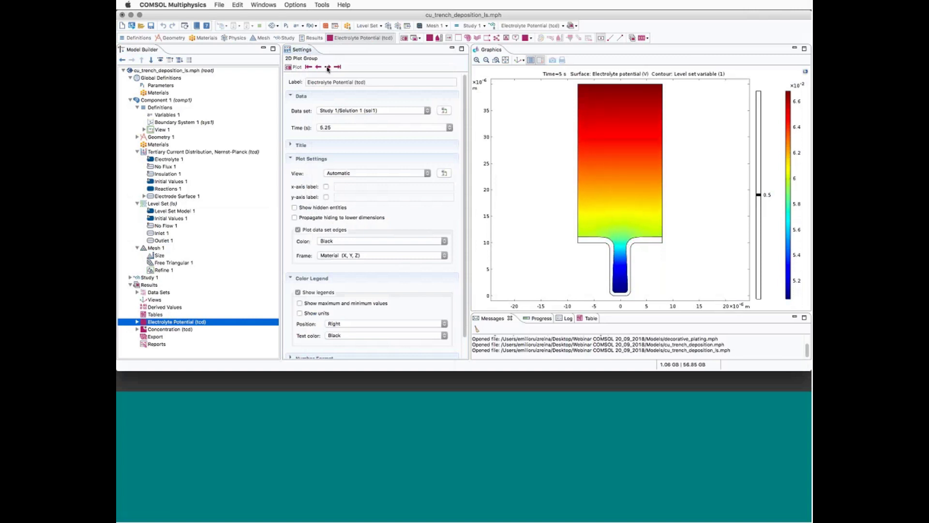
{"action": "left_click", "coordinate": [328, 67]}
{"action": "left_click", "coordinate": [328, 68]}
{"action": "left_click", "coordinate": [328, 67]}
{"action": "left_click", "coordinate": [328, 67]}
{"action": "left_click", "coordinate": [328, 68]}
{"action": "left_click", "coordinate": [328, 68]}
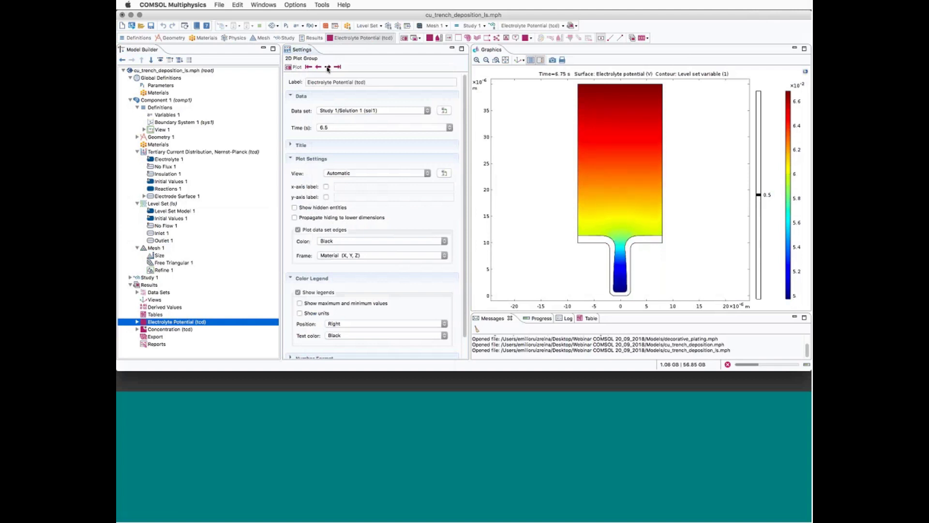
{"action": "left_click", "coordinate": [327, 67]}
{"action": "left_click", "coordinate": [327, 67]}
Plot the Electrolyte Potential results at 11.5 s and at 14 s
{"action": "left_click", "coordinate": [343, 126]}
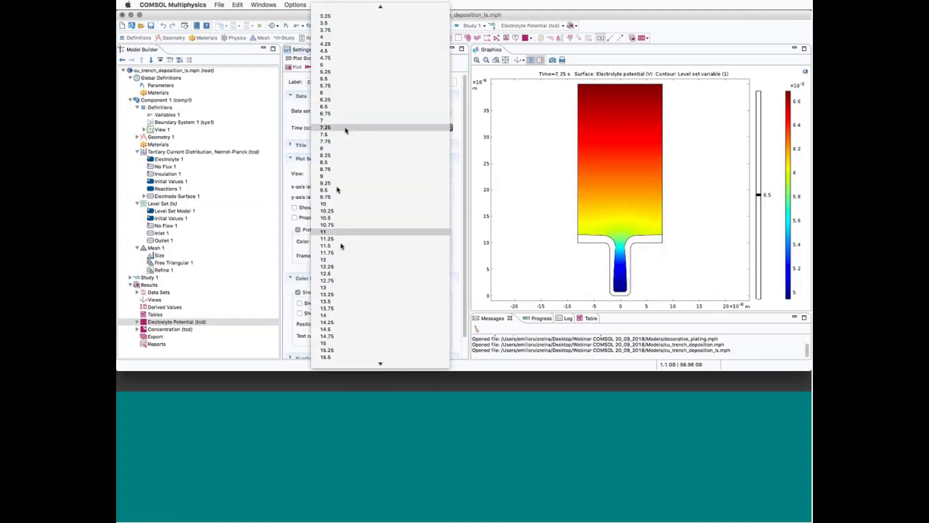
{"action": "left_click", "coordinate": [342, 247]}
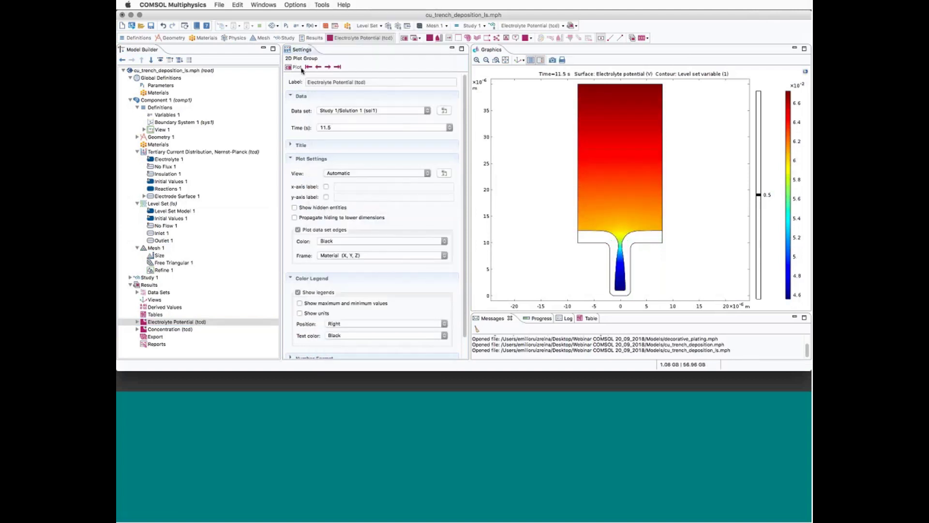
{"action": "left_click", "coordinate": [353, 128]}
{"action": "left_click", "coordinate": [324, 197]}
{"action": "left_click", "coordinate": [295, 67]}
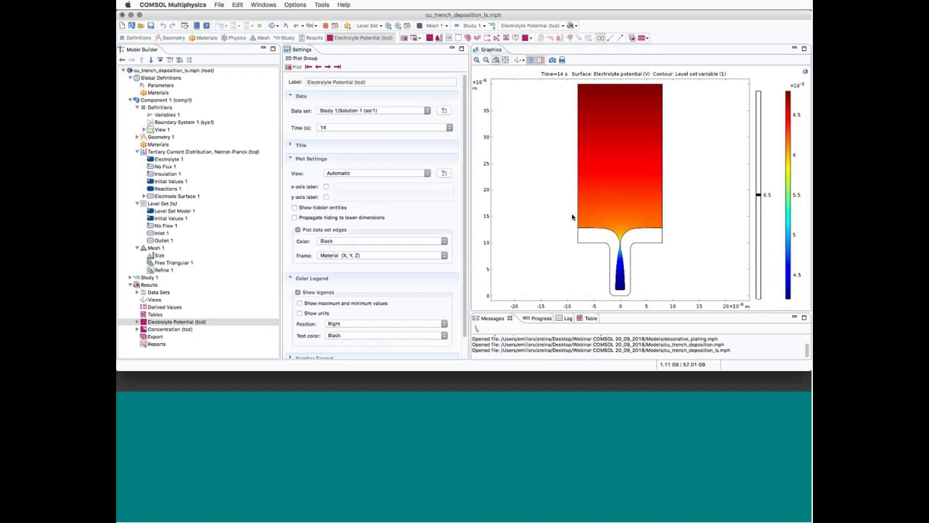
Advance the Electrolyte Potential plot through the remaining solution times to 20 s to examine the closing trench
{"action": "left_click_drag", "start_coordinate": [573, 217], "coordinate": [668, 301]}
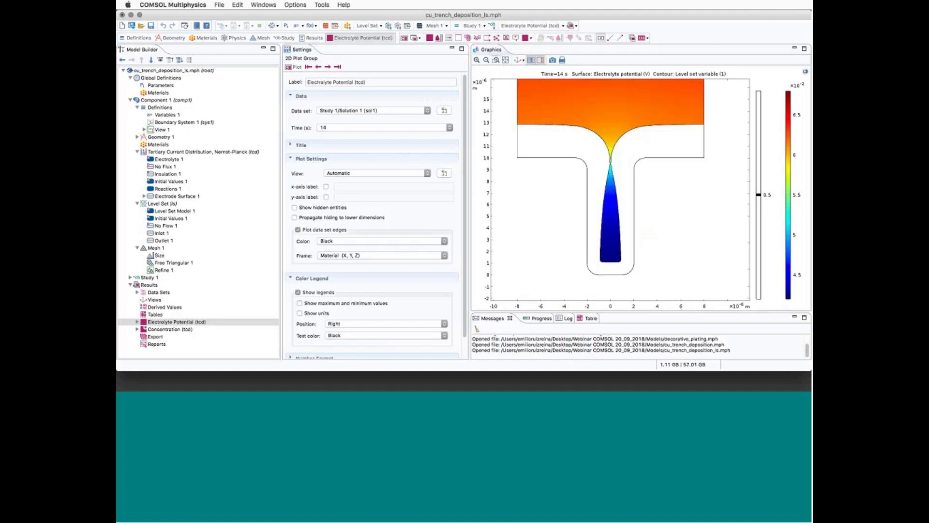
{"action": "left_click", "coordinate": [327, 67]}
{"action": "left_click", "coordinate": [327, 67]}
{"action": "left_click", "coordinate": [328, 67]}
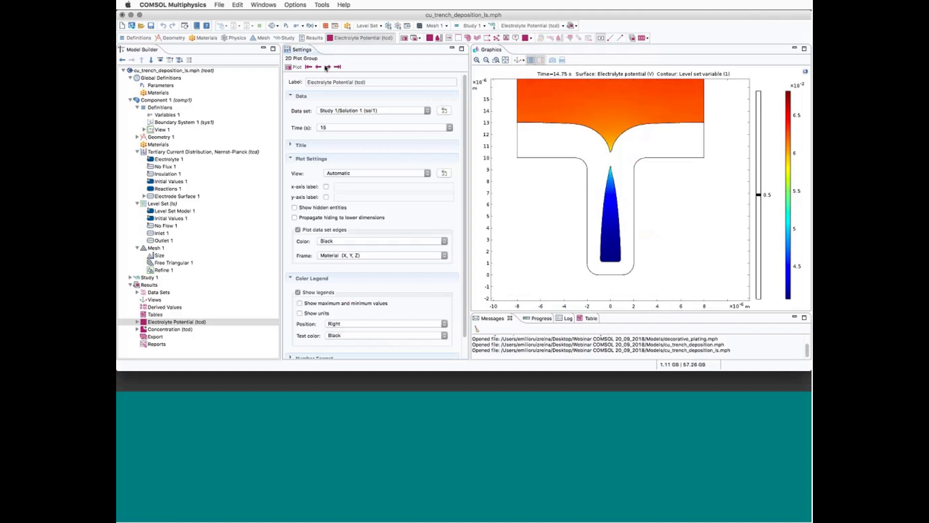
{"action": "left_click", "coordinate": [328, 66]}
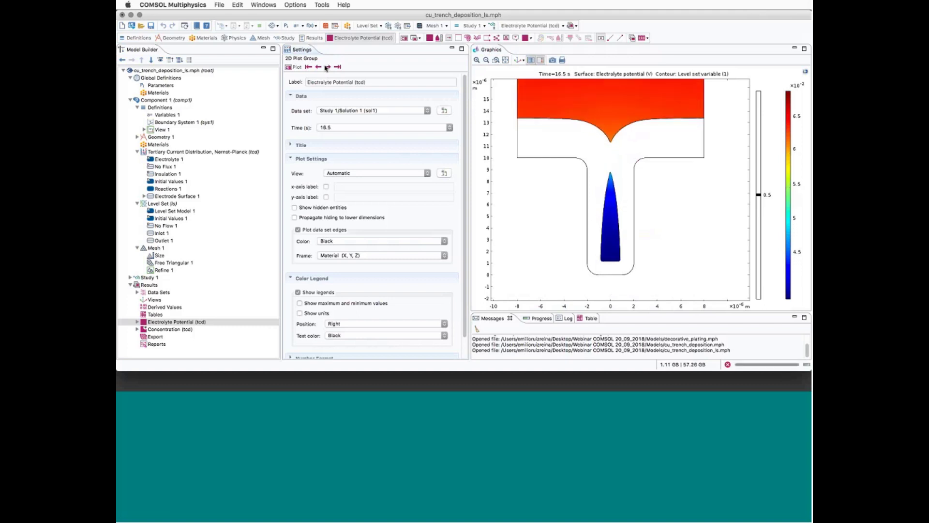
{"action": "left_click", "coordinate": [328, 67]}
{"action": "left_click", "coordinate": [328, 67]}
{"action": "left_click", "coordinate": [327, 67]}
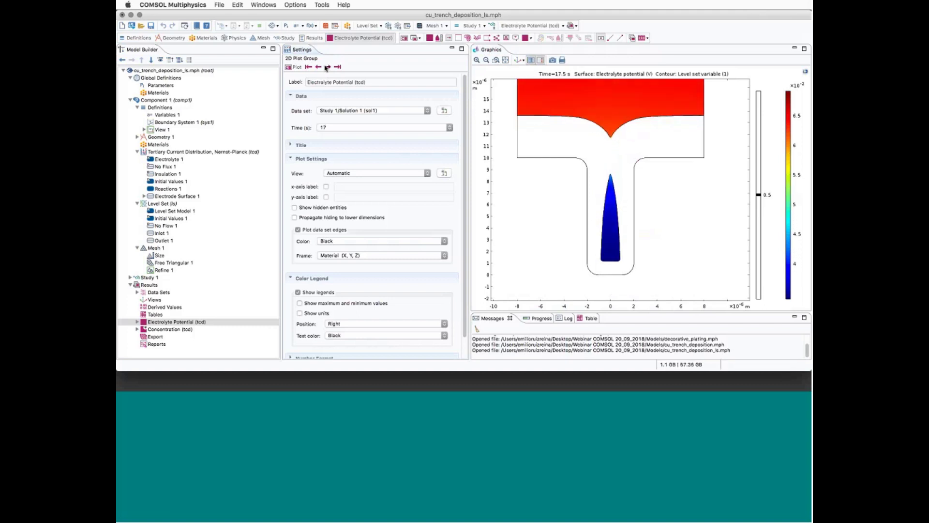
{"action": "left_click", "coordinate": [328, 67]}
{"action": "left_click", "coordinate": [327, 66]}
{"action": "left_click", "coordinate": [328, 67]}
{"action": "left_click", "coordinate": [328, 67]}
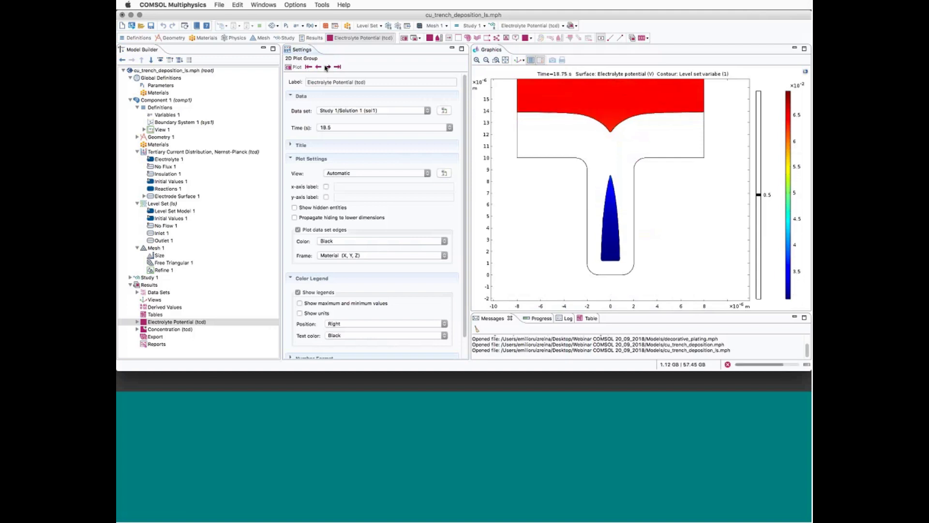
{"action": "left_click", "coordinate": [328, 67]}
{"action": "left_click", "coordinate": [328, 66]}
{"action": "left_click", "coordinate": [328, 67]}
{"action": "left_click", "coordinate": [328, 67]}
{"action": "left_click", "coordinate": [328, 67]}
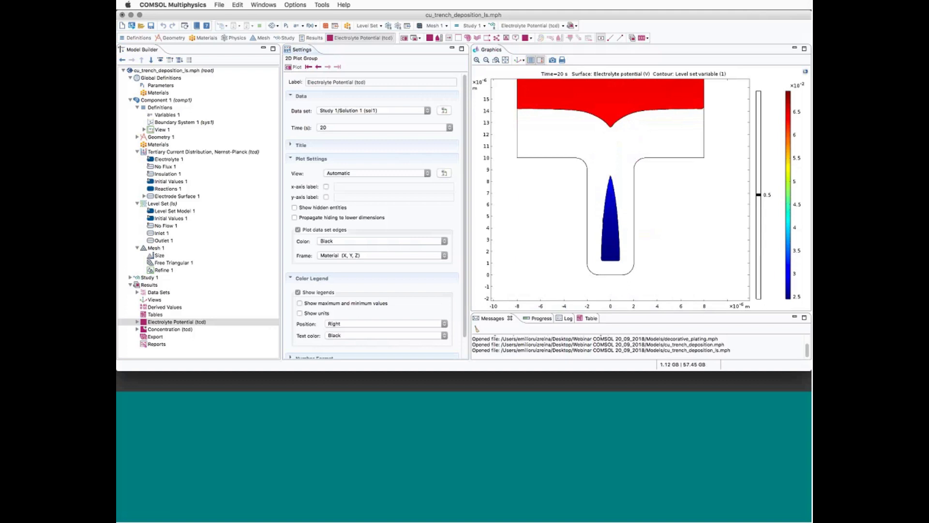
{"action": "left_click", "coordinate": [506, 60]}
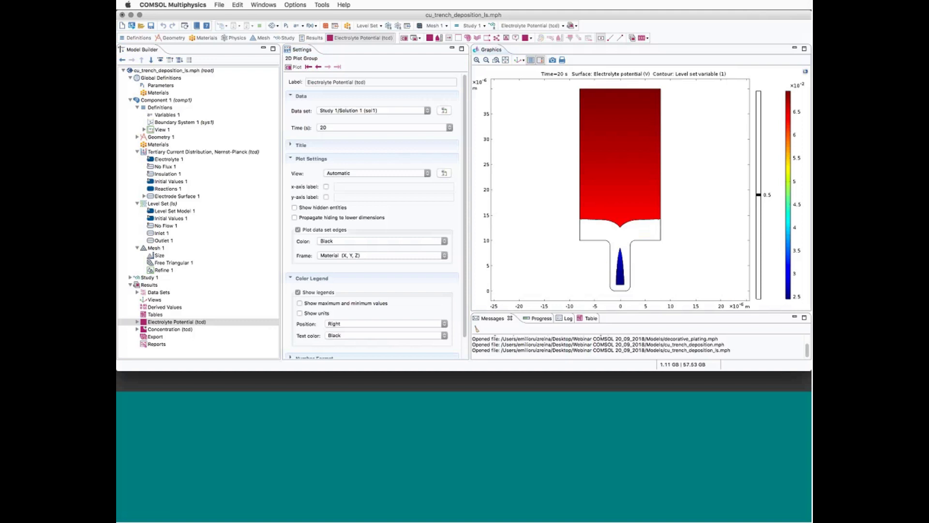
Open the model microconnector_bump_3d.mph without saving the changes to cu_trench_deposition_ls.mph
{"action": "left_click", "coordinate": [143, 29]}
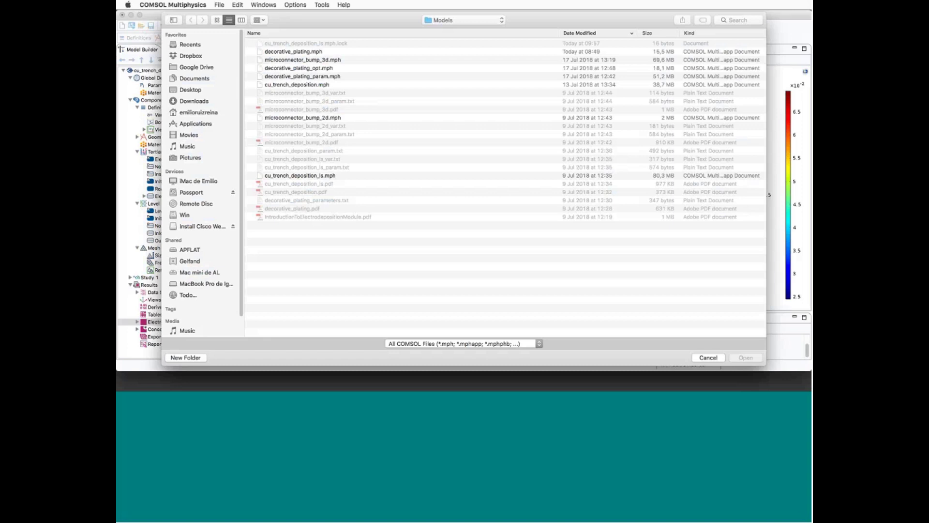
{"action": "left_click", "coordinate": [314, 60]}
{"action": "left_click", "coordinate": [743, 359]}
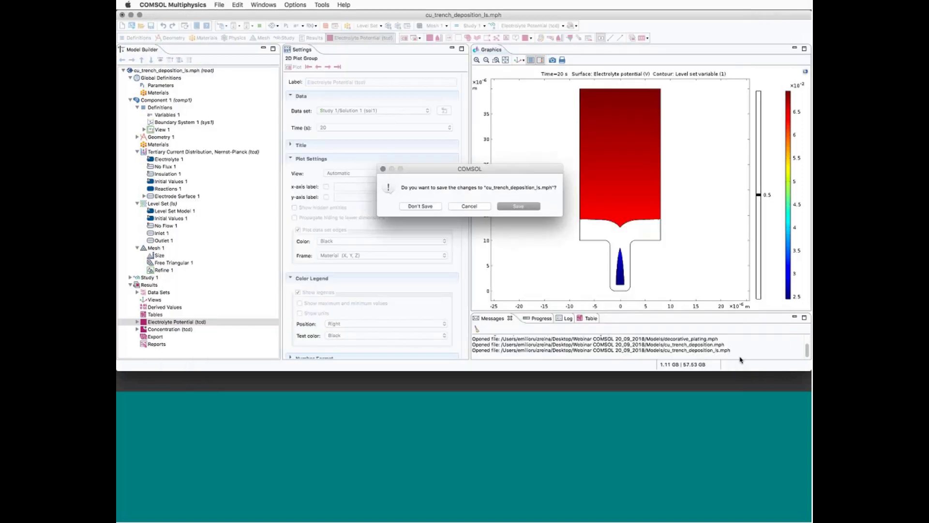
{"action": "left_click", "coordinate": [430, 208]}
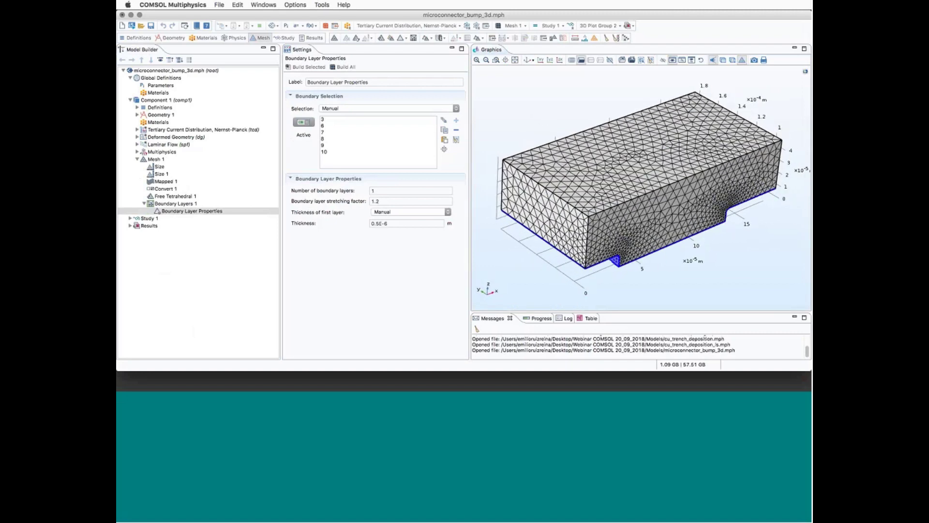
Show the equations of Electrolyte 1 and of the Tertiary Current Distribution, Nernst-Planck interface
{"action": "left_click", "coordinate": [137, 130]}
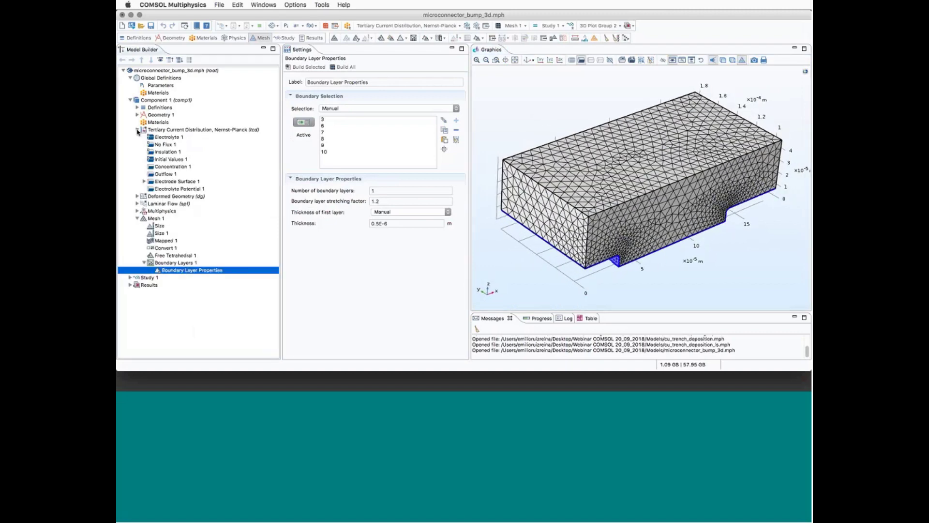
{"action": "left_click", "coordinate": [137, 218]}
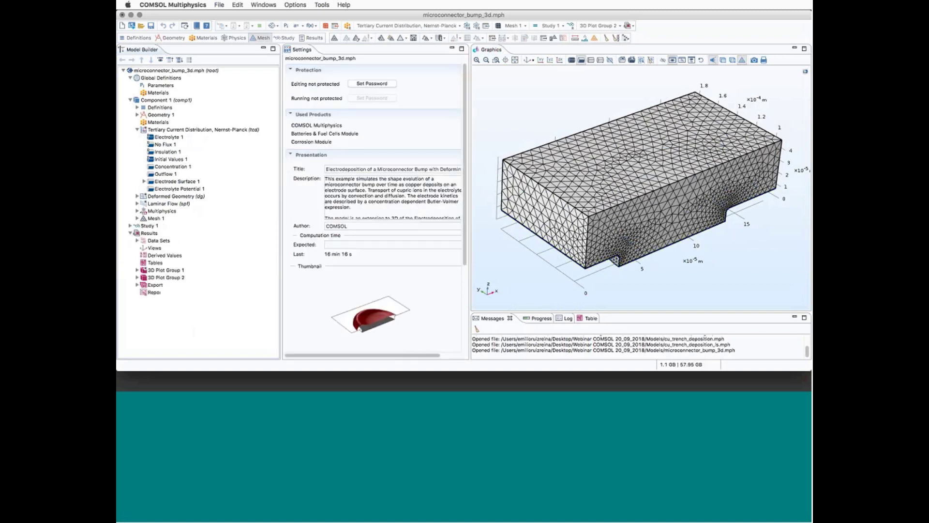
{"action": "double_click", "coordinate": [143, 130]}
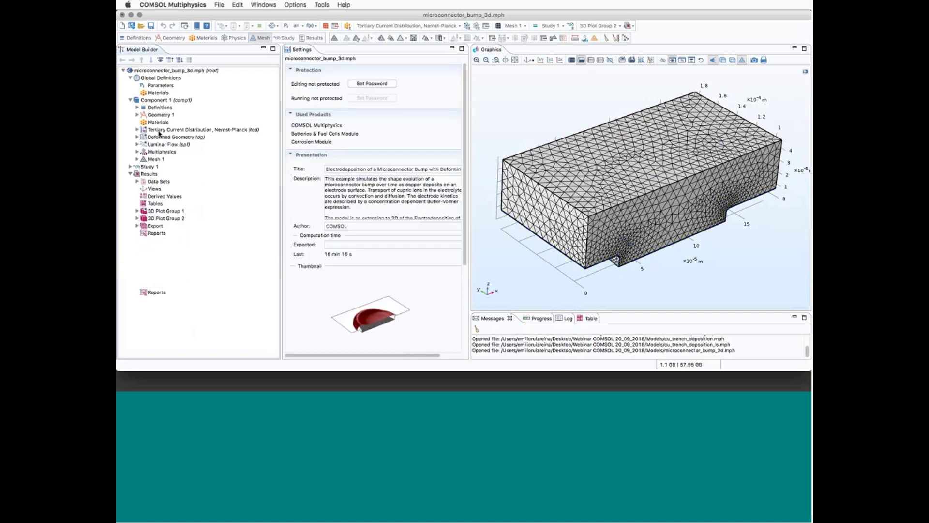
{"action": "left_click", "coordinate": [138, 130]}
{"action": "left_click", "coordinate": [159, 138]}
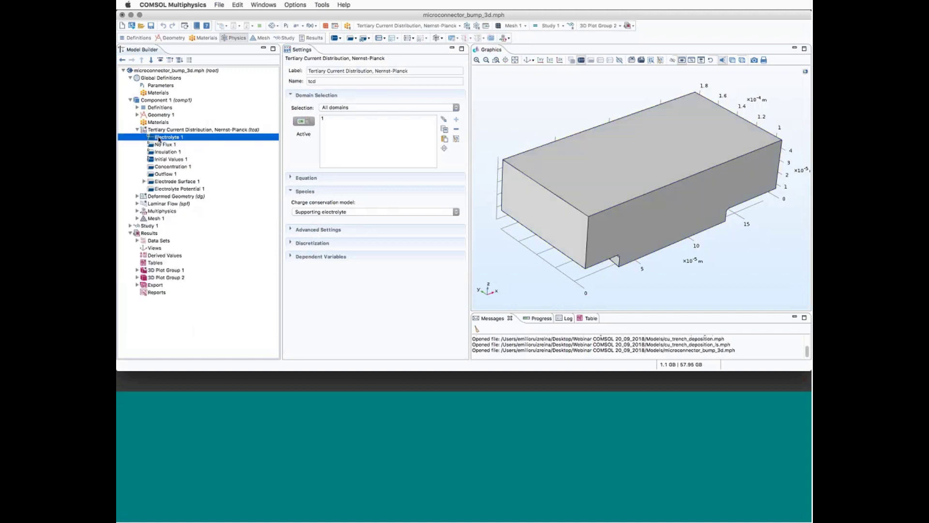
{"action": "left_click", "coordinate": [306, 181]}
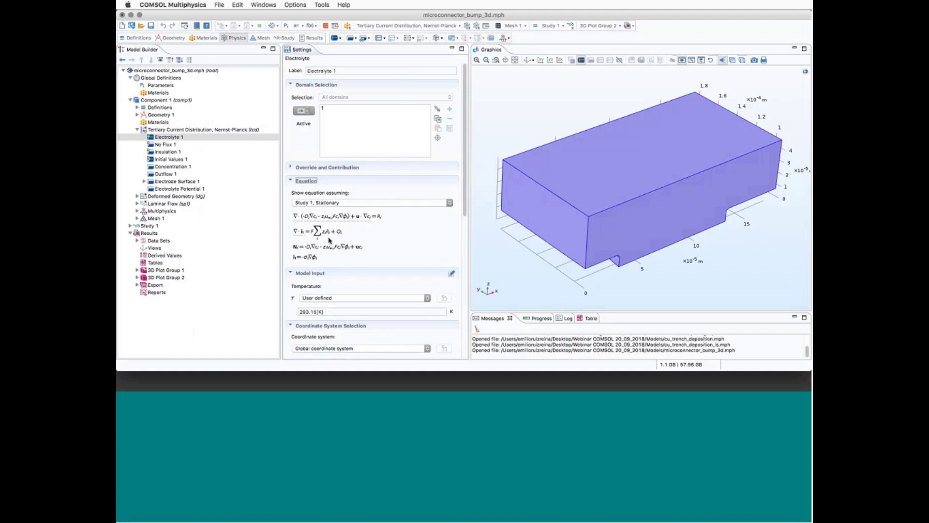
{"action": "left_click", "coordinate": [208, 130]}
{"action": "left_click", "coordinate": [309, 178]}
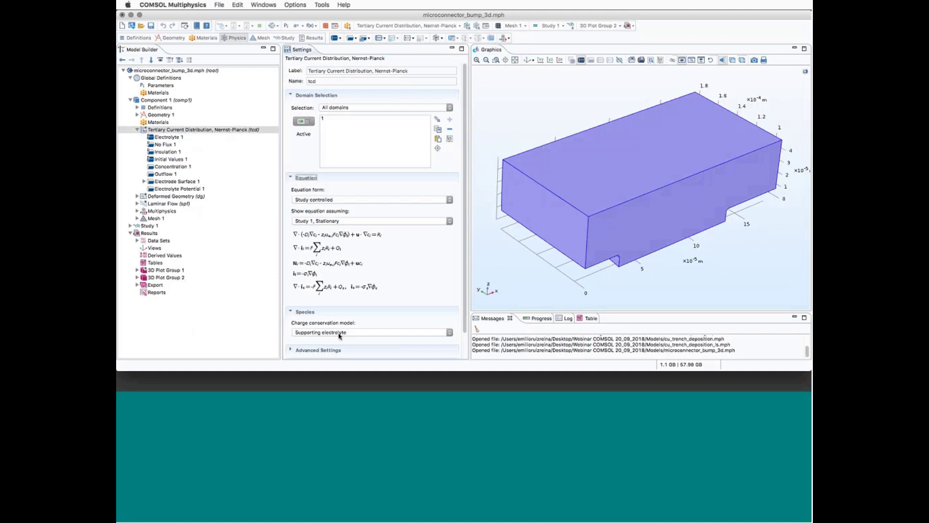
Inspect the Electrode Surface 1 settings and examine its cathode boundary on the underside of the geometry
{"action": "left_click", "coordinate": [175, 182]}
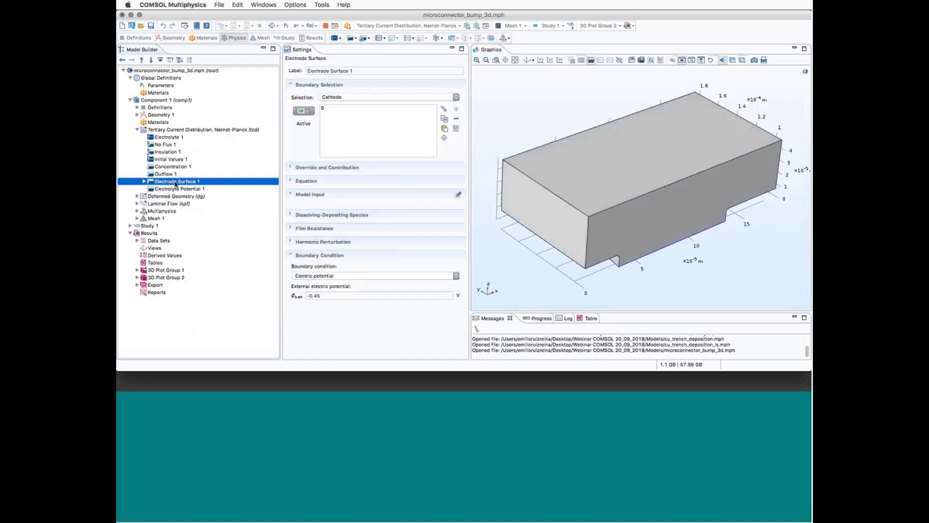
{"action": "left_click_drag", "start_coordinate": [536, 242], "coordinate": [613, 192]}
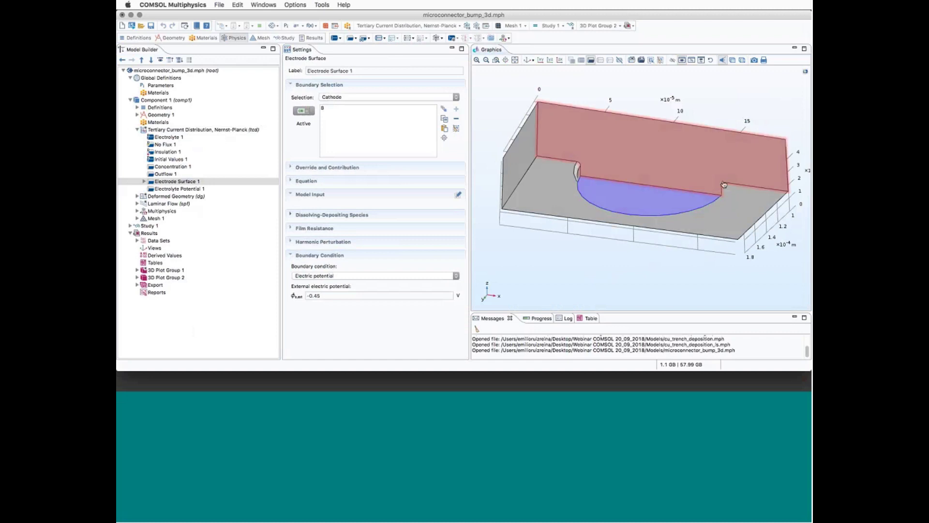
{"action": "left_click_drag", "start_coordinate": [717, 272], "coordinate": [661, 272]}
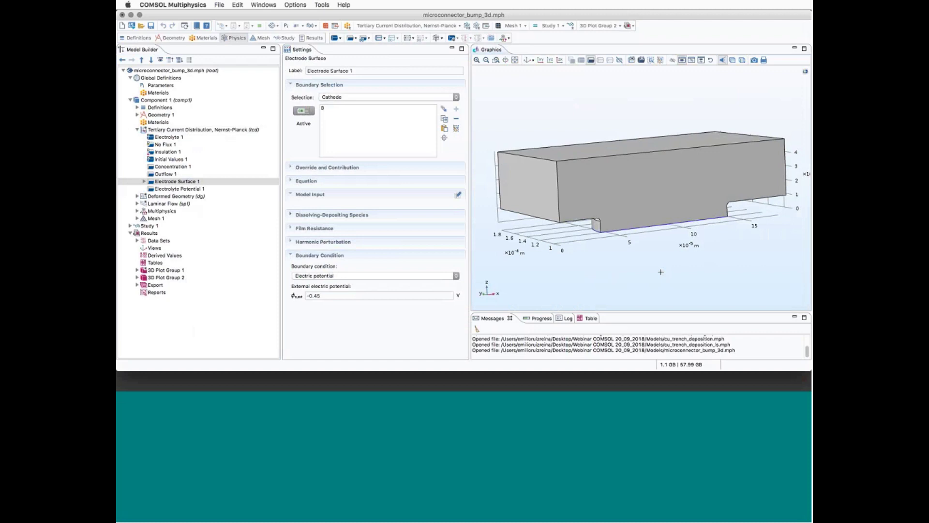
{"action": "left_click_drag", "start_coordinate": [661, 272], "coordinate": [663, 275]}
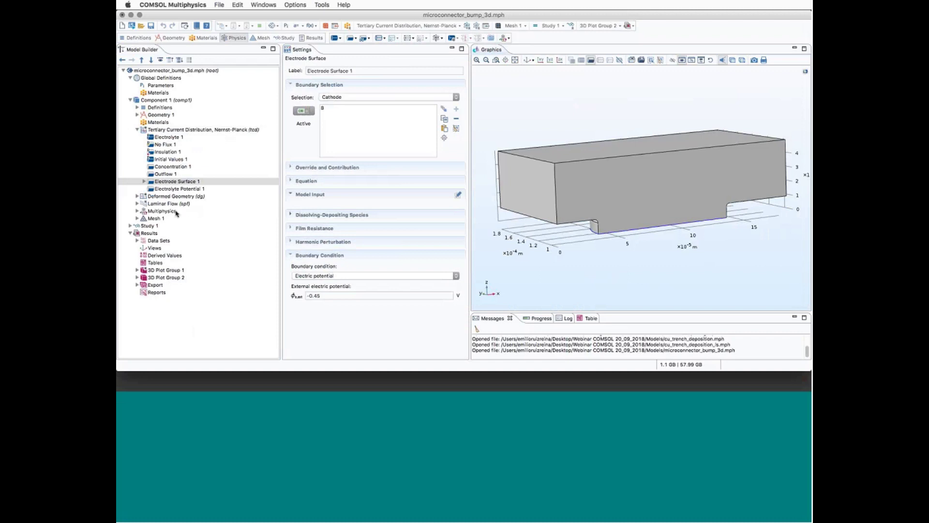
Review the Deformed Geometry and Laminar Flow interfaces, including the boundary and velocity field of Inlet 1
{"action": "left_click", "coordinate": [151, 197]}
{"action": "left_click", "coordinate": [138, 197]}
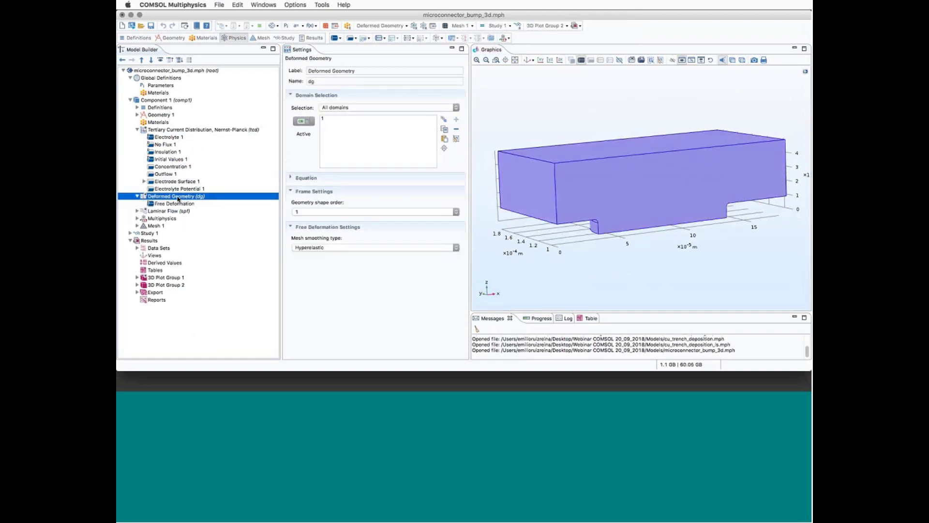
{"action": "double_click", "coordinate": [156, 211]}
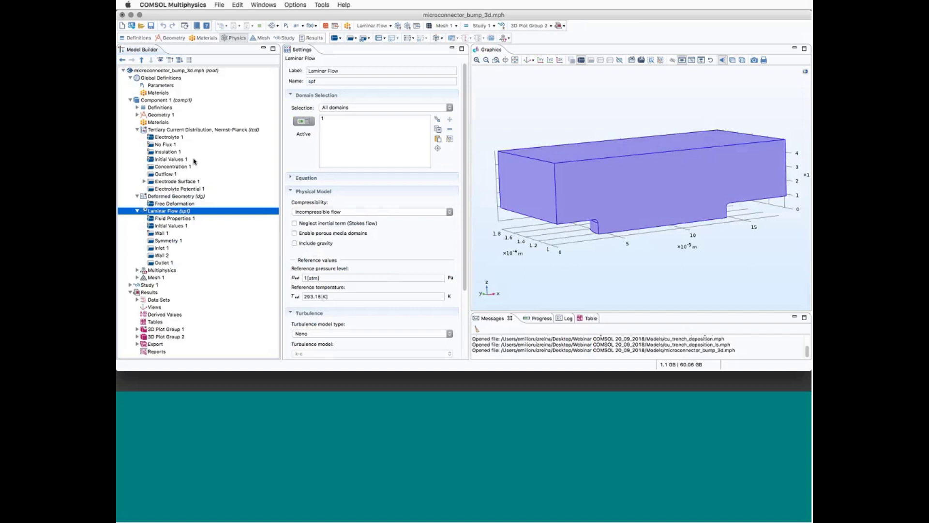
{"action": "left_click", "coordinate": [162, 248]}
{"action": "left_click_drag", "start_coordinate": [570, 272], "coordinate": [552, 278]}
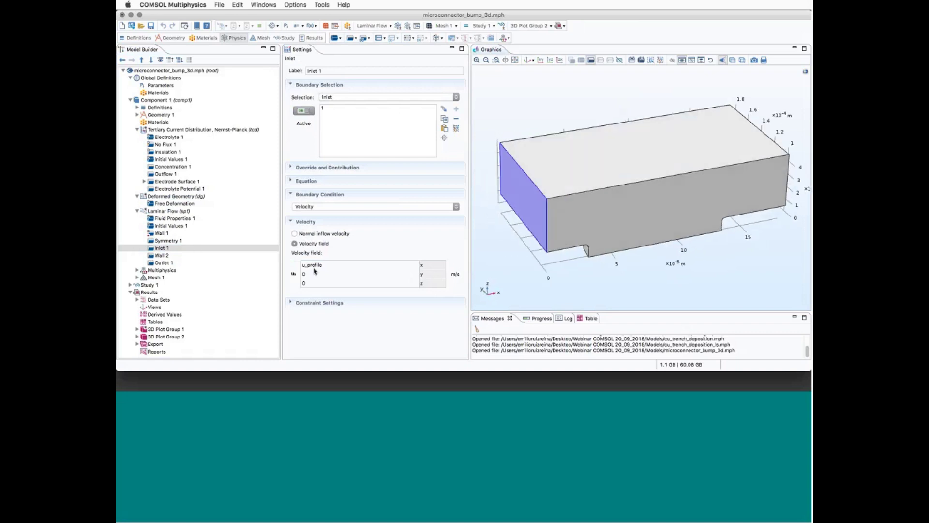
Inspect the Peclet number entry Pe in the global parameters
{"action": "left_click", "coordinate": [165, 85]}
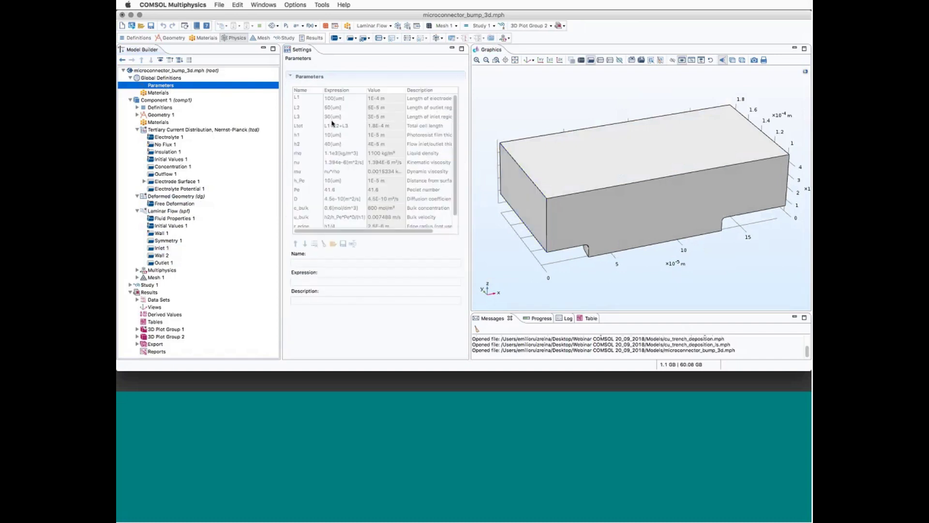
{"action": "scroll", "coordinate": [323, 153], "scroll_direction": "down", "scroll_amount": 1}
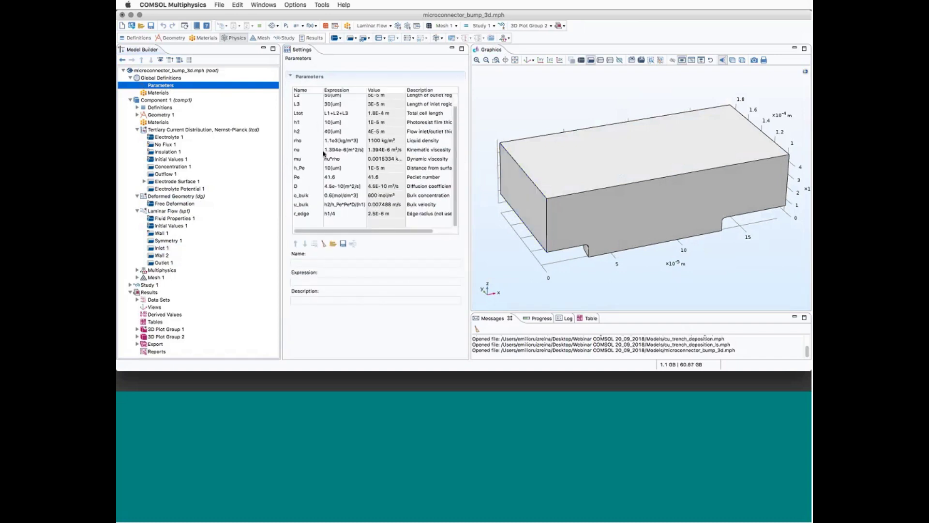
{"action": "left_click", "coordinate": [302, 180]}
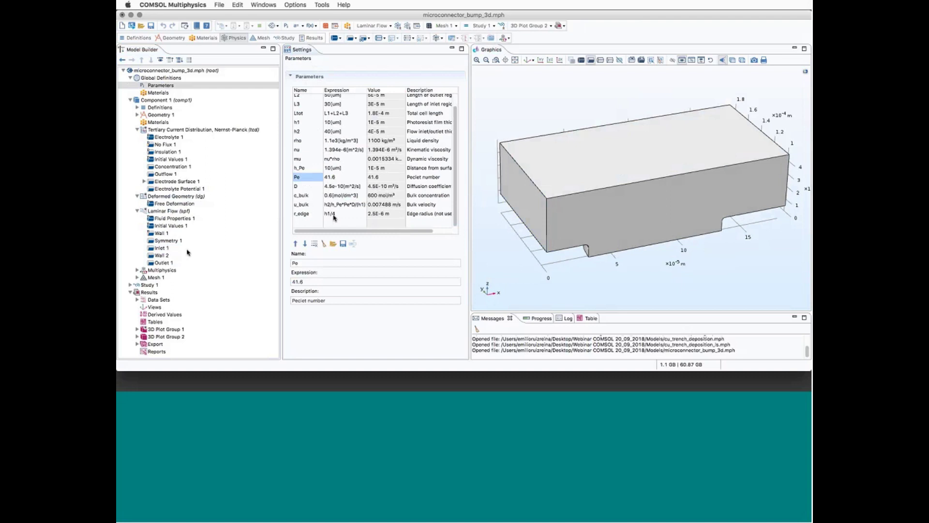
Trace the Inlet 1 velocity u_profile through Variables 1 to the bulk velocity parameter u_bulk
{"action": "left_click", "coordinate": [160, 248]}
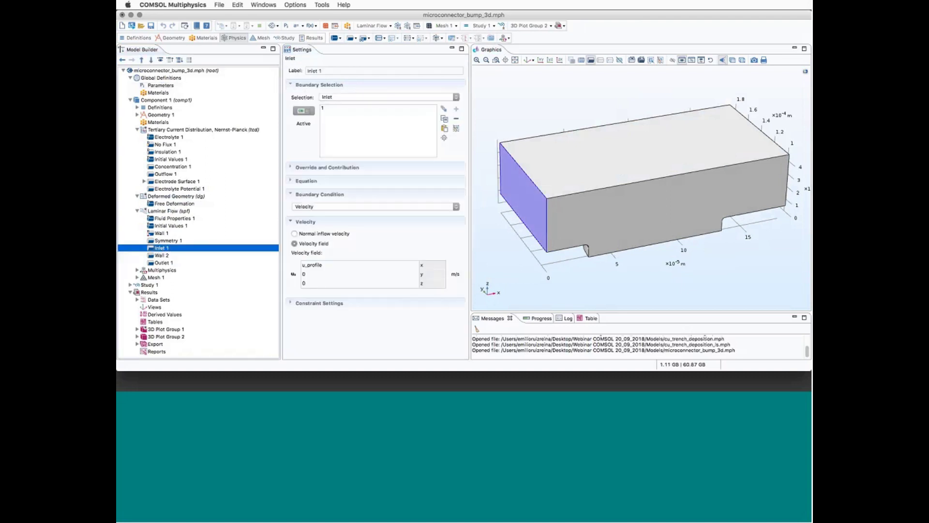
{"action": "left_click", "coordinate": [137, 108]}
{"action": "left_click", "coordinate": [163, 115]}
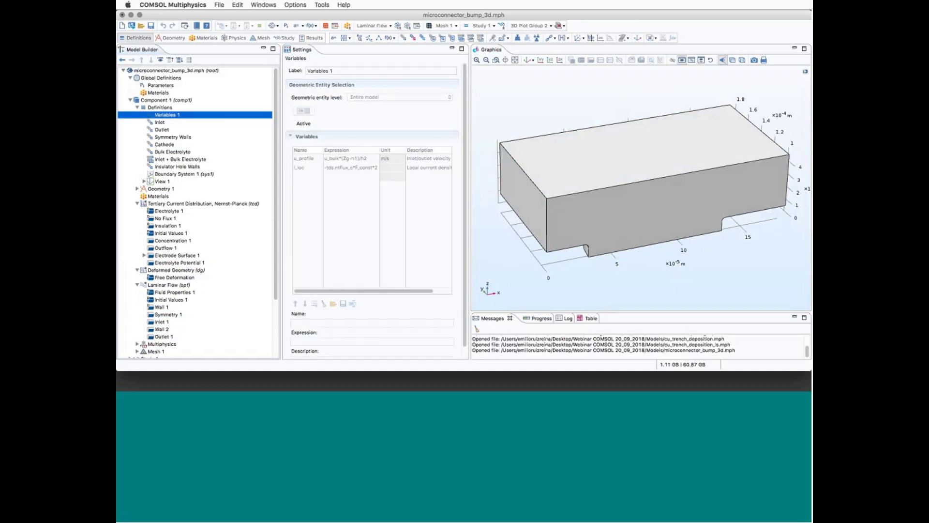
{"action": "left_click", "coordinate": [160, 85]}
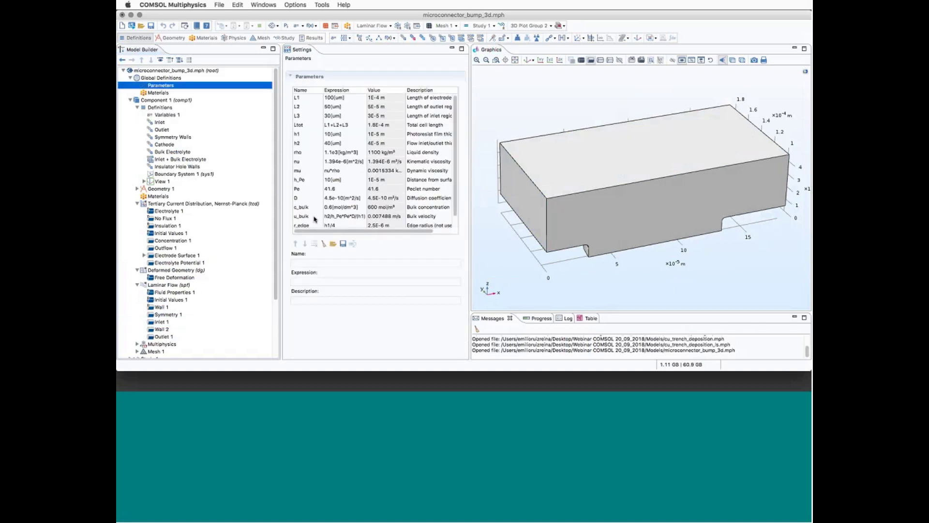
{"action": "left_click", "coordinate": [382, 220]}
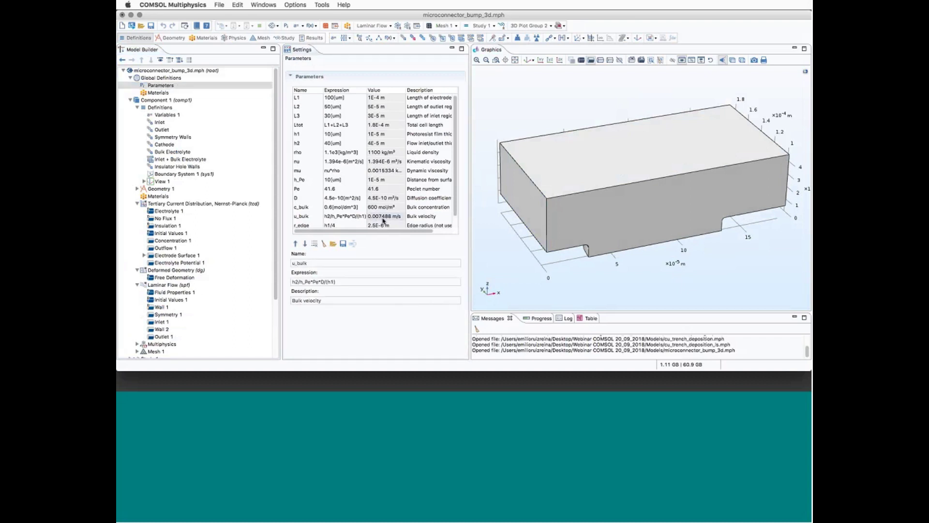
{"action": "scroll", "coordinate": [383, 219], "scroll_direction": "down", "scroll_amount": 1}
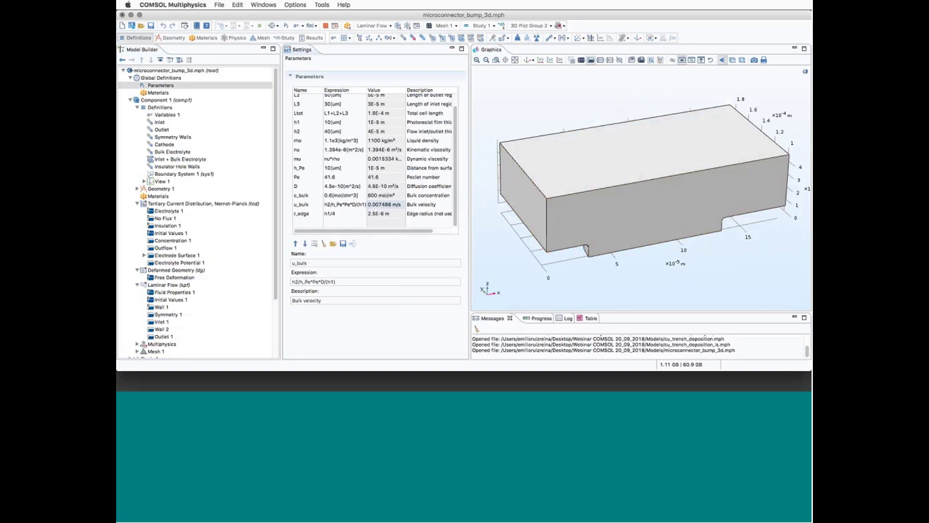
List the Multiphysics couplings and examine Electrolyte 1's convection, diffusion, migration and current conduction settings
{"action": "scroll", "coordinate": [279, 188], "scroll_direction": "down", "scroll_amount": 1}
{"action": "scroll", "coordinate": [280, 203], "scroll_direction": "down", "scroll_amount": 3}
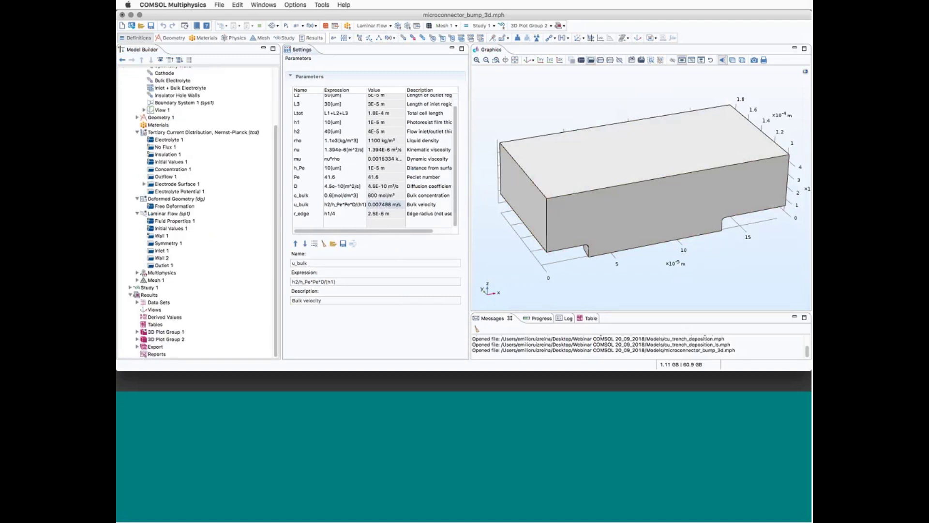
{"action": "left_click", "coordinate": [137, 273]}
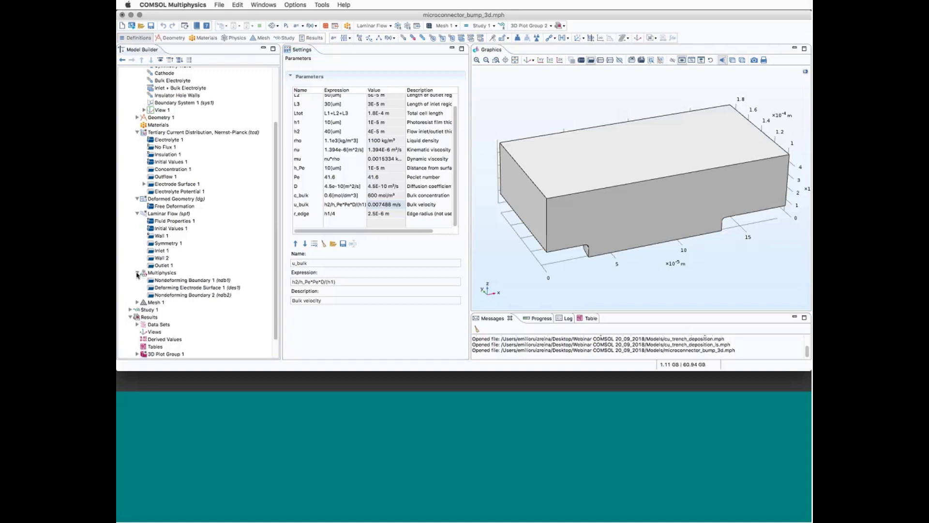
{"action": "left_click", "coordinate": [166, 140]}
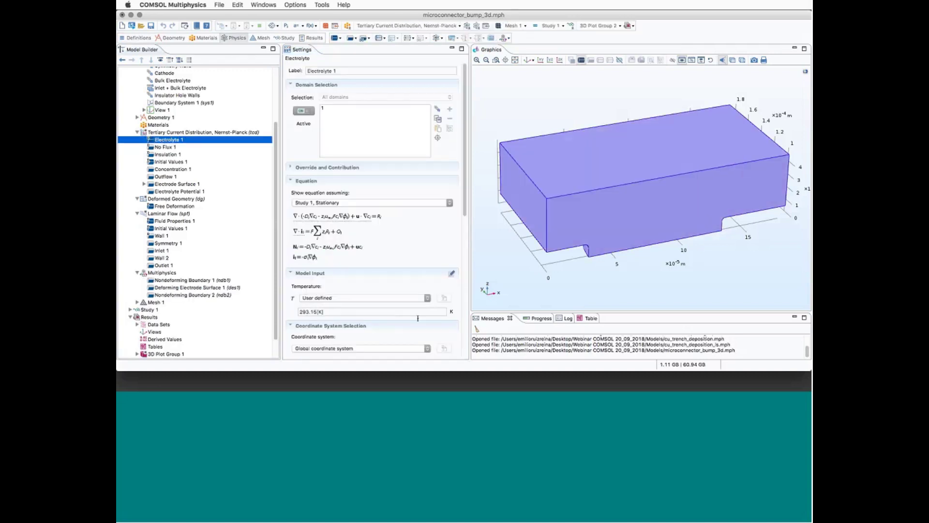
{"action": "scroll", "coordinate": [418, 318], "scroll_direction": "down", "scroll_amount": 10}
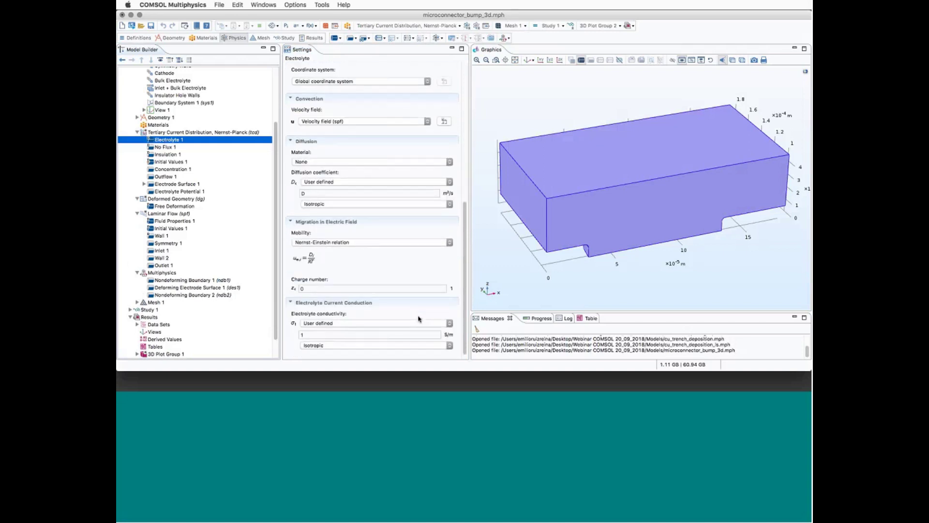
Check which velocity field Electrolyte 1 uses for convection and review the Laminar Flow interface that supplies it
{"action": "scroll", "coordinate": [419, 318], "scroll_direction": "up", "scroll_amount": 5}
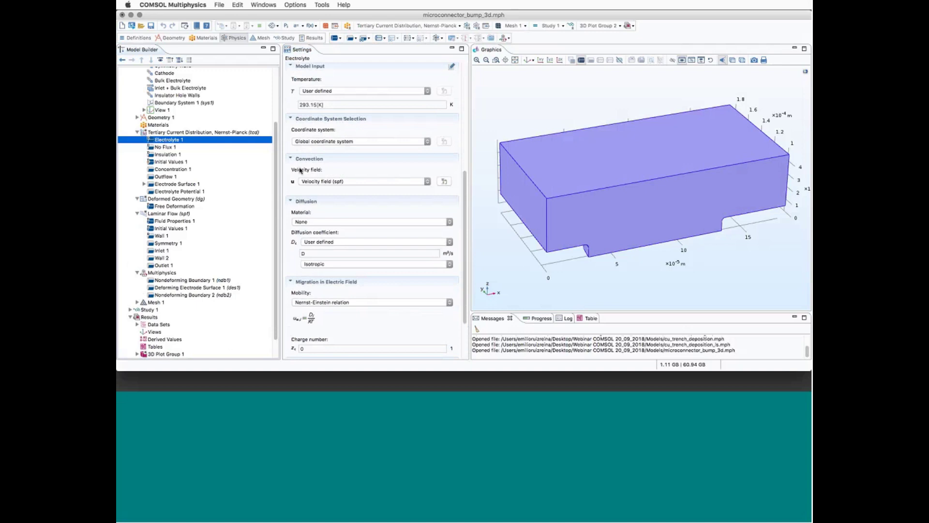
{"action": "left_click", "coordinate": [320, 184]}
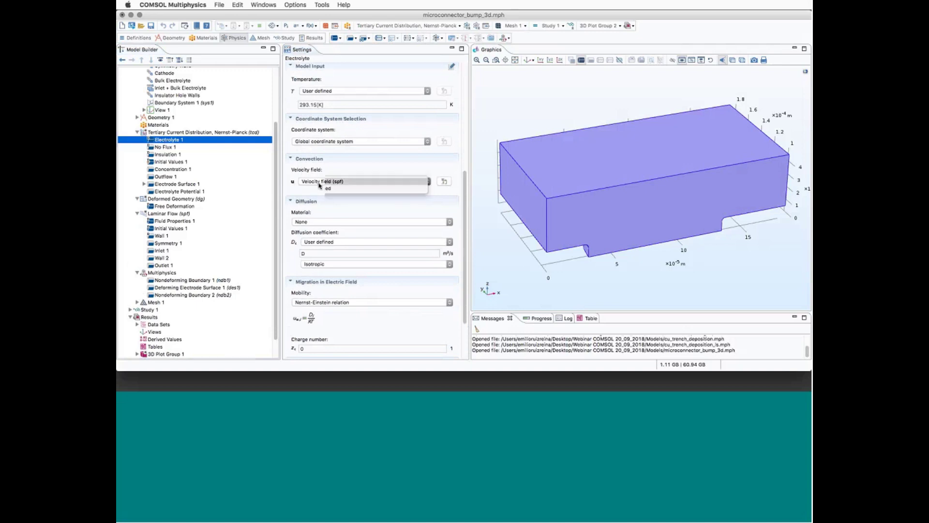
{"action": "left_click", "coordinate": [321, 182]}
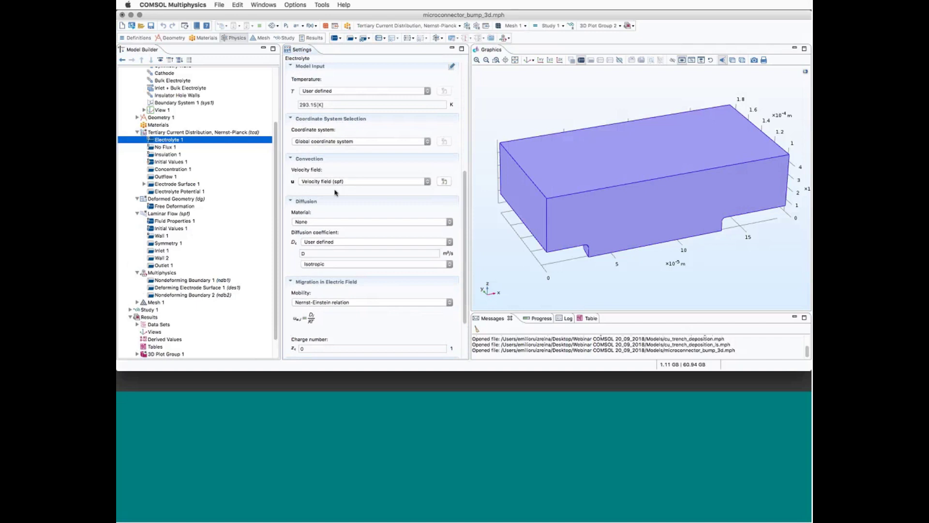
{"action": "left_click", "coordinate": [170, 213]}
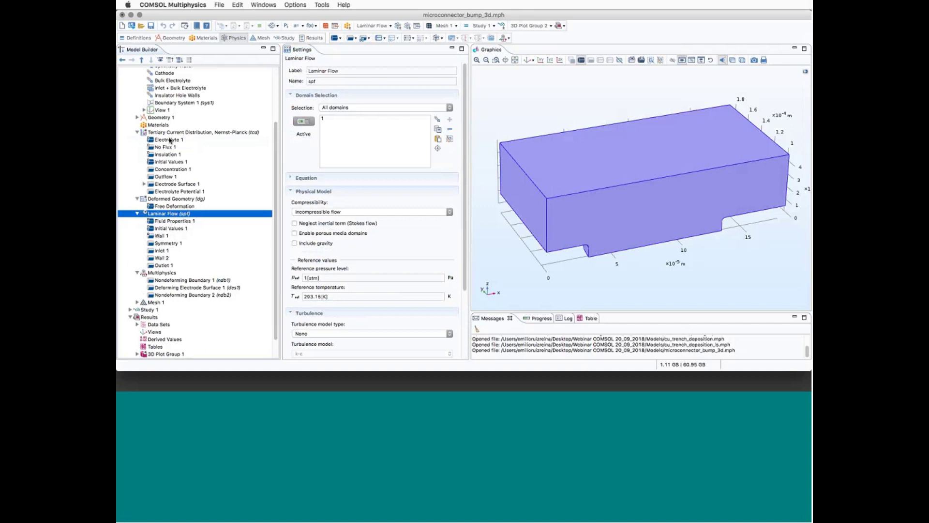
Display Mesh 1 and examine the element distribution around the cavity from the side
{"action": "scroll", "coordinate": [174, 225], "scroll_direction": "down", "scroll_amount": 2}
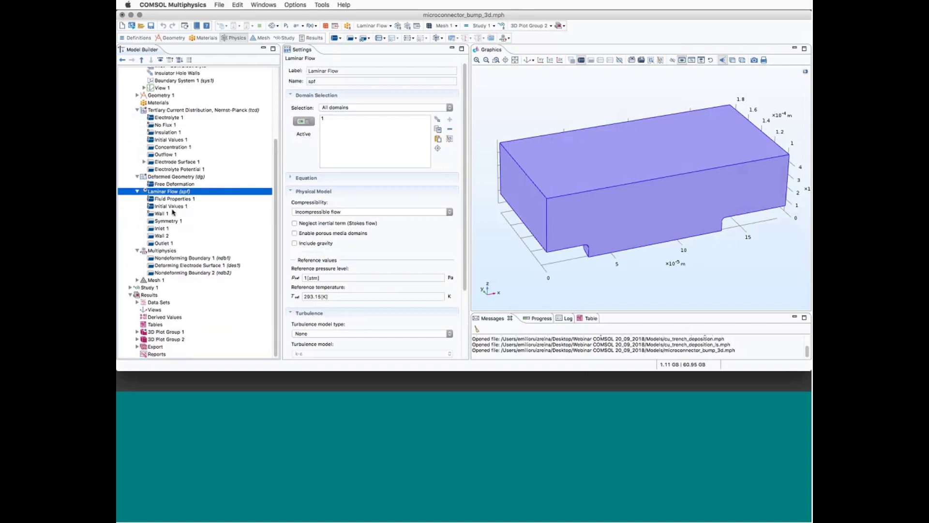
{"action": "left_click", "coordinate": [154, 280]}
{"action": "left_click_drag", "start_coordinate": [545, 271], "coordinate": [550, 249]}
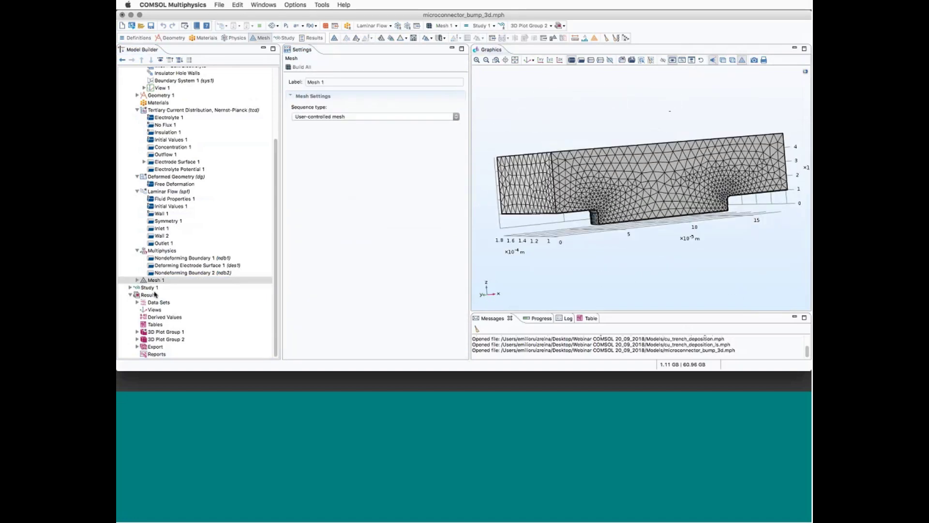
Plot the electrolyte potential in 3D Plot Group 1 and advance through the solution times from 0 to 120 s
{"action": "left_click", "coordinate": [159, 332]}
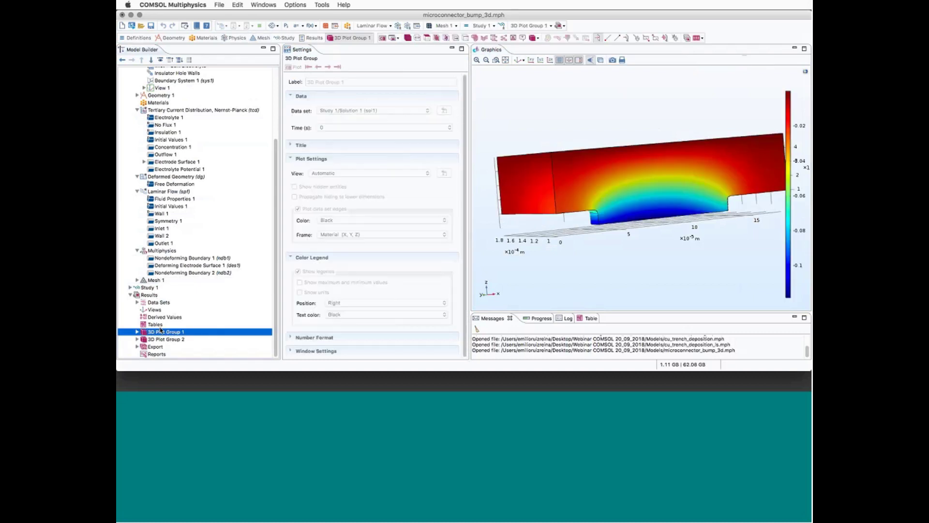
{"action": "mouse_move", "coordinate": [529, 266]}
{"action": "left_mouse_down"}
{"action": "mouse_move", "coordinate": [527, 255]}
{"action": "mouse_move", "coordinate": [527, 263]}
{"action": "left_mouse_up"}
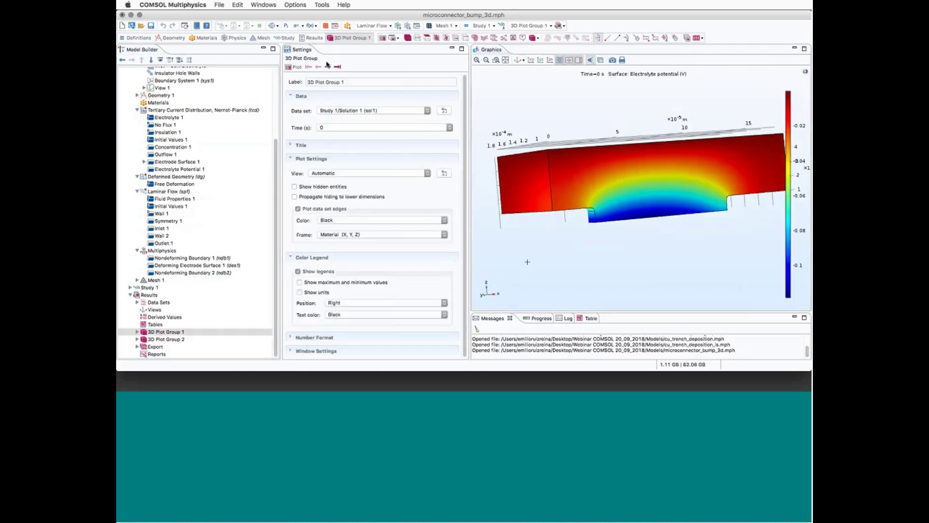
{"action": "left_click", "coordinate": [329, 68]}
{"action": "left_click", "coordinate": [329, 68]}
{"action": "left_click", "coordinate": [329, 68]}
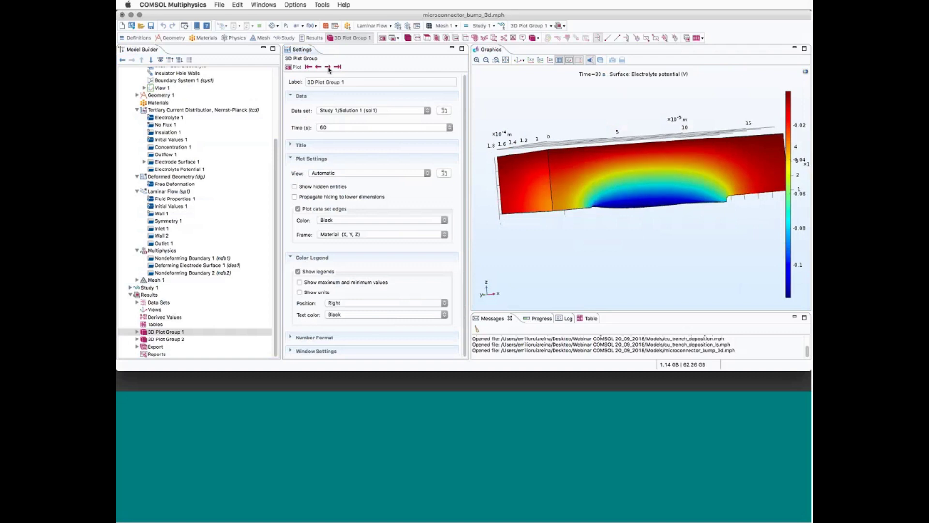
{"action": "left_click", "coordinate": [329, 67]}
{"action": "left_click", "coordinate": [329, 68]}
{"action": "left_click", "coordinate": [329, 68]}
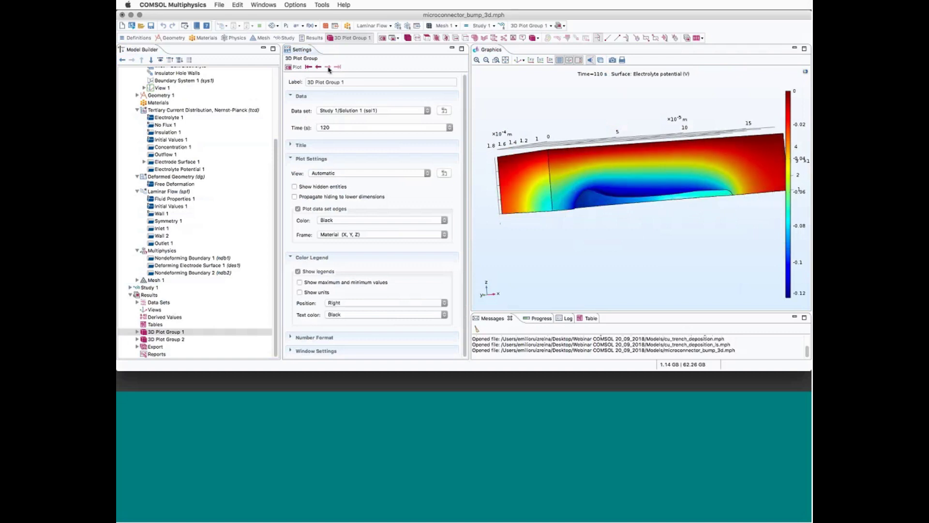
{"action": "mouse_move", "coordinate": [596, 203]}
{"action": "left_mouse_down"}
{"action": "mouse_move", "coordinate": [603, 253]}
{"action": "mouse_move", "coordinate": [600, 207]}
{"action": "left_mouse_up"}
Display the deposit surface in 3D Plot Group 2 and view the bump from several angles
{"action": "left_click", "coordinate": [166, 339]}
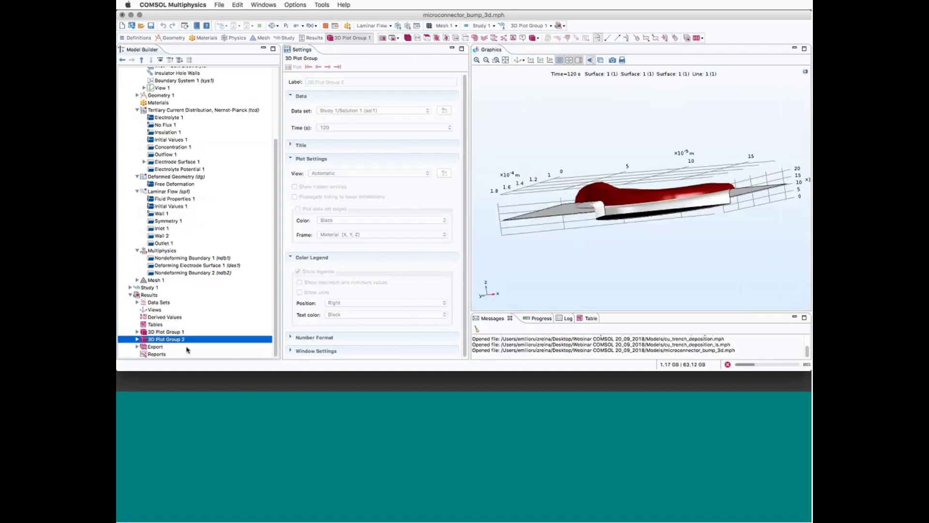
{"action": "left_click_drag", "start_coordinate": [660, 247], "coordinate": [663, 248]}
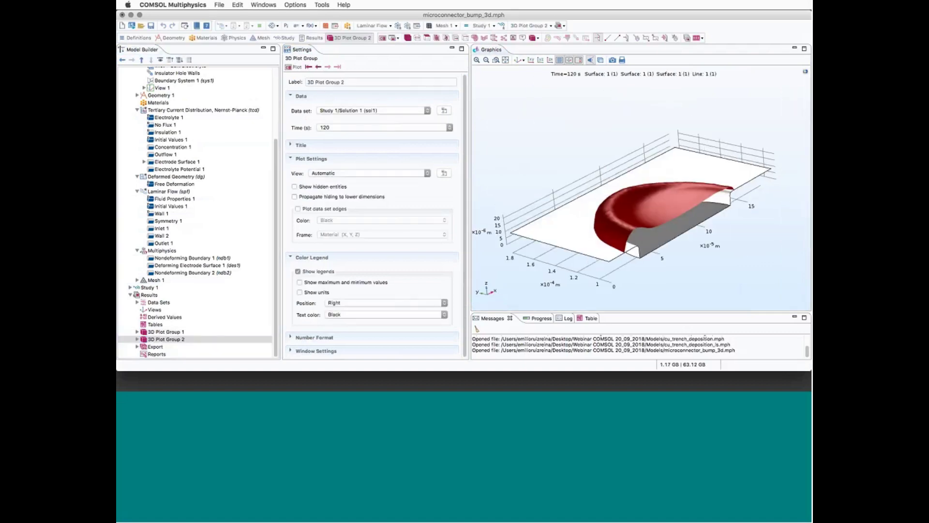
{"action": "left_click_drag", "start_coordinate": [567, 194], "coordinate": [554, 204]}
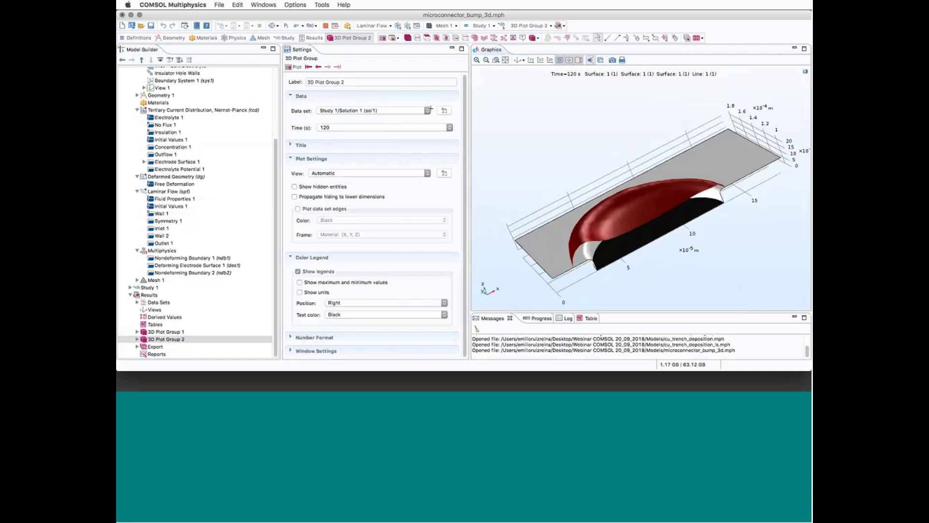
Return 3D Plot Group 2 to 0 s and follow the bump growth through each solution time up to 120 s
{"action": "left_click", "coordinate": [309, 68]}
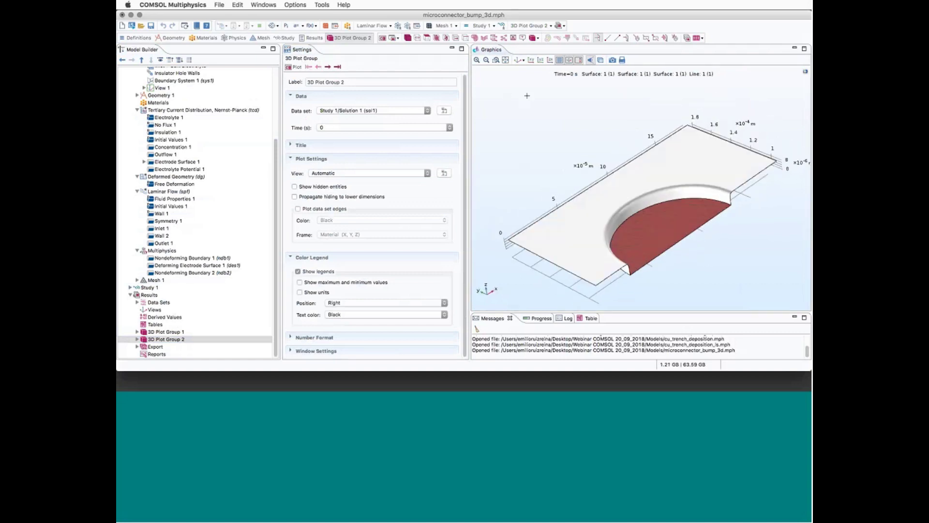
{"action": "left_click", "coordinate": [328, 67]}
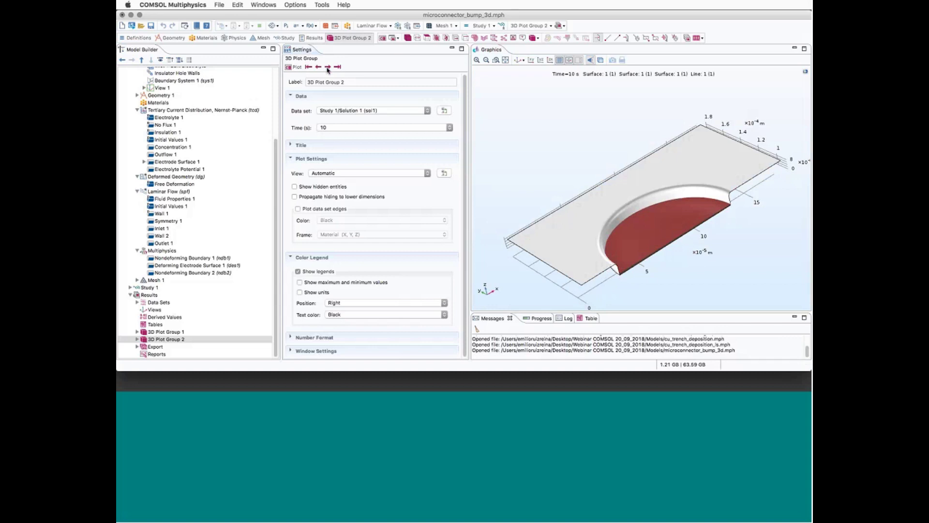
{"action": "left_click", "coordinate": [328, 68]}
{"action": "left_click", "coordinate": [328, 68]}
{"action": "left_click", "coordinate": [327, 68]}
{"action": "left_click", "coordinate": [327, 68]}
{"action": "left_click", "coordinate": [327, 69]}
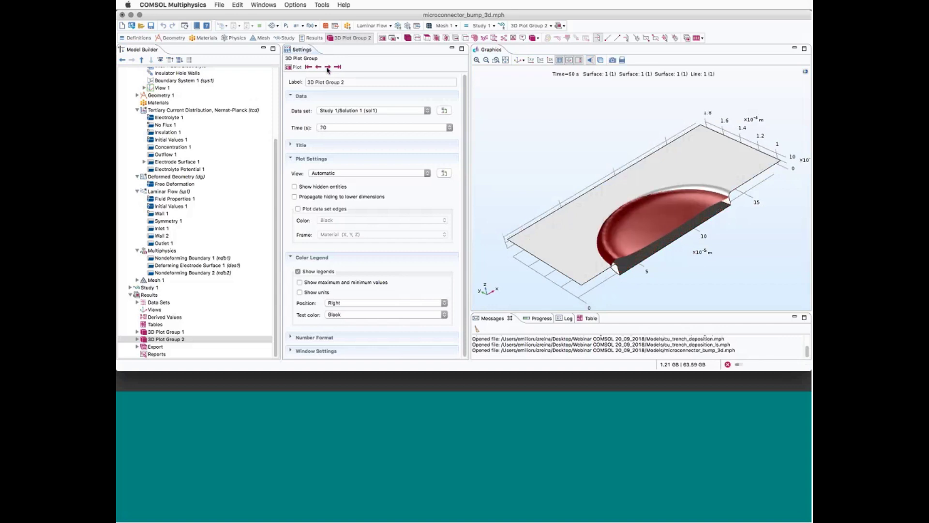
{"action": "left_click", "coordinate": [327, 68]}
{"action": "left_click", "coordinate": [327, 68]}
{"action": "left_click", "coordinate": [328, 68]}
{"action": "left_click", "coordinate": [327, 69]}
{"action": "left_click", "coordinate": [327, 69]}
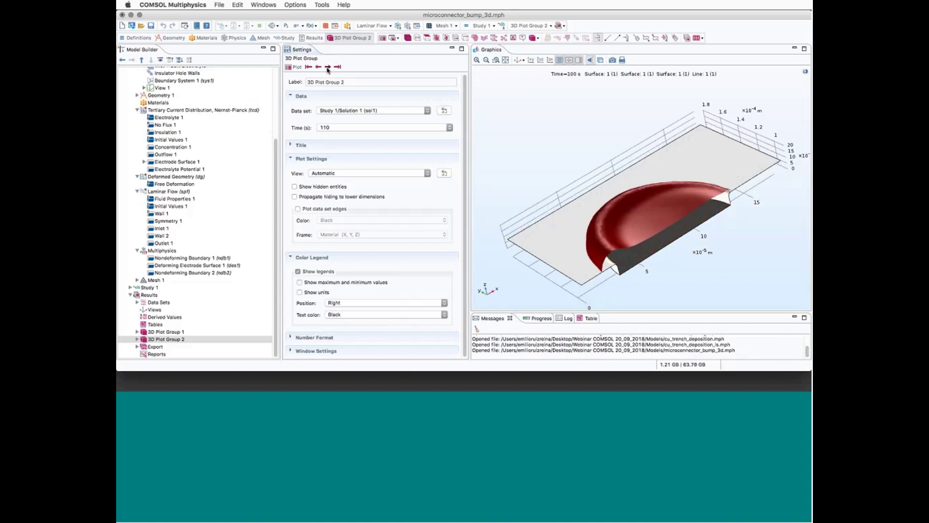
{"action": "left_click", "coordinate": [327, 68]}
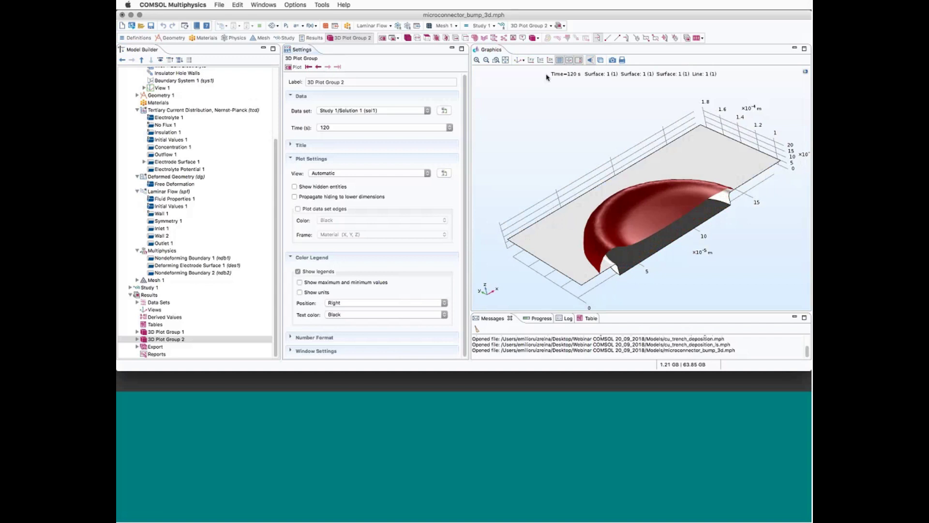
Examine the thickness profile of the 120 s deposit along both ends of the cavity and its cut edge
{"action": "mouse_move", "coordinate": [562, 186]}
{"action": "left_mouse_down"}
{"action": "mouse_move", "coordinate": [547, 163]}
{"action": "mouse_move", "coordinate": [559, 177]}
{"action": "left_mouse_up"}
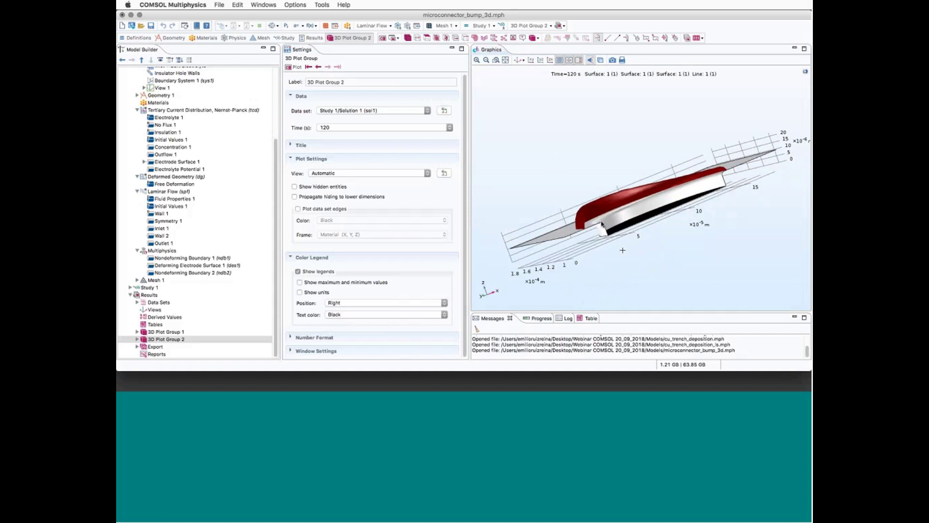
{"action": "left_click_drag", "start_coordinate": [623, 250], "coordinate": [567, 232]}
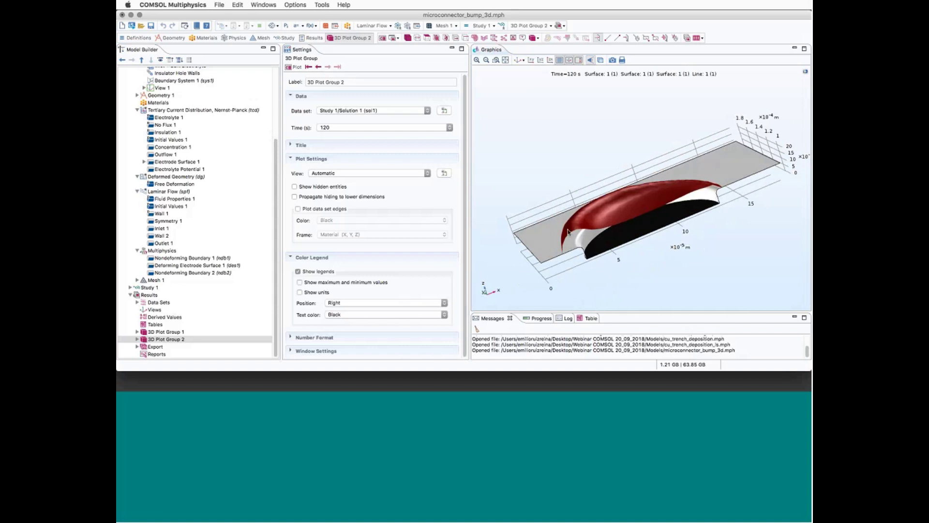
{"action": "left_click_drag", "start_coordinate": [569, 231], "coordinate": [678, 189]}
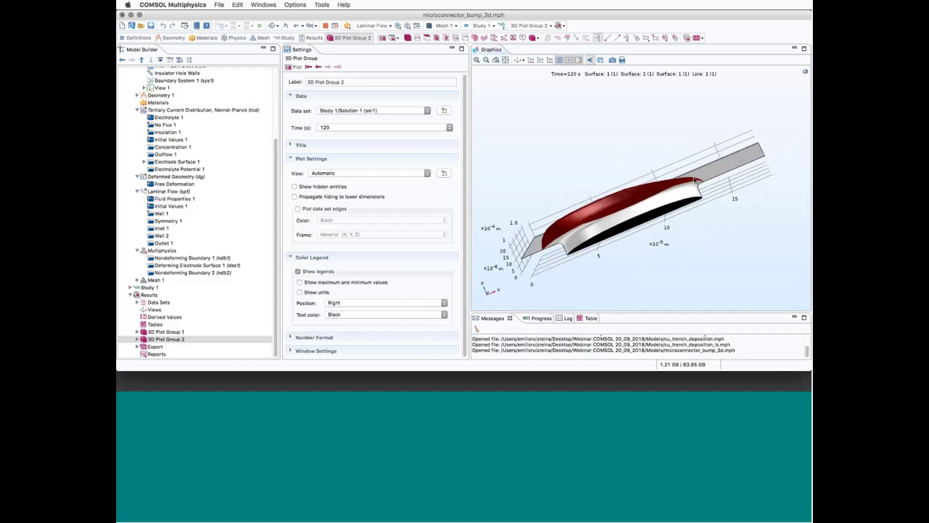
{"action": "mouse_move", "coordinate": [686, 208]}
{"action": "left_mouse_down"}
{"action": "mouse_move", "coordinate": [715, 191]}
{"action": "mouse_move", "coordinate": [680, 214]}
{"action": "mouse_move", "coordinate": [692, 215]}
{"action": "left_mouse_up"}
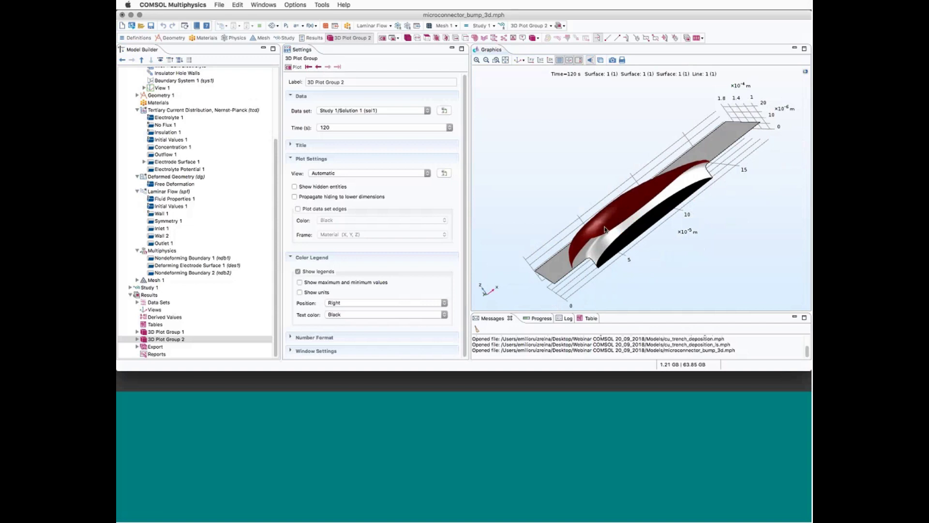
{"action": "left_click_drag", "start_coordinate": [615, 217], "coordinate": [650, 246]}
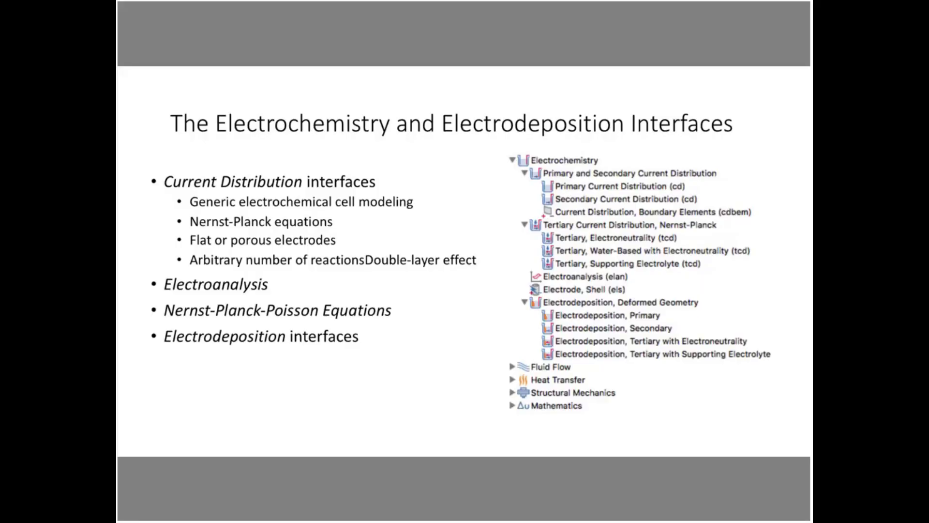
{"action": "key", "text": "Right"}
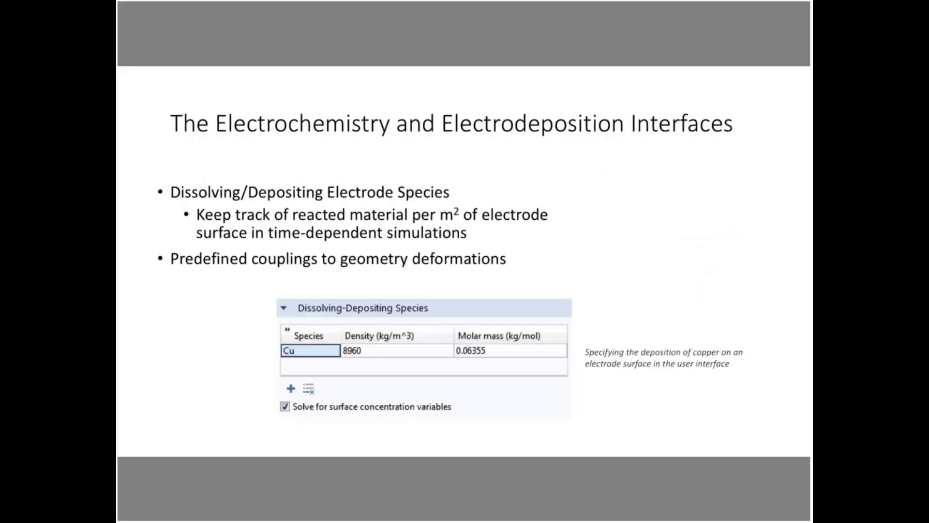
{"action": "key", "text": "Right"}
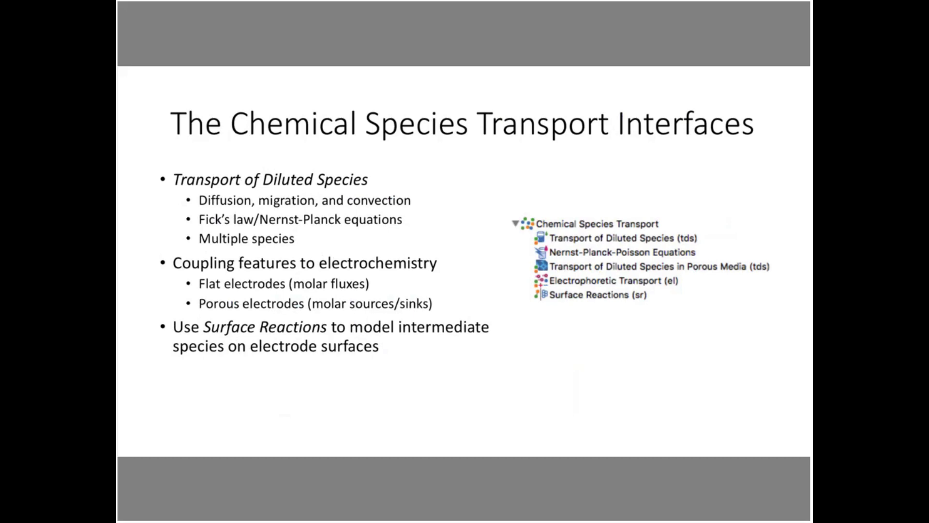
{"action": "key", "text": "Right"}
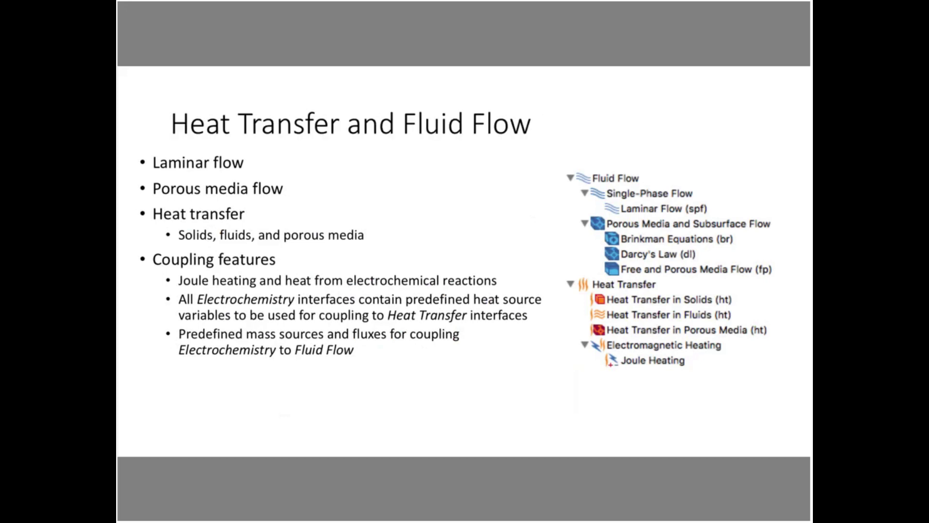
{"action": "key", "text": "Left"}
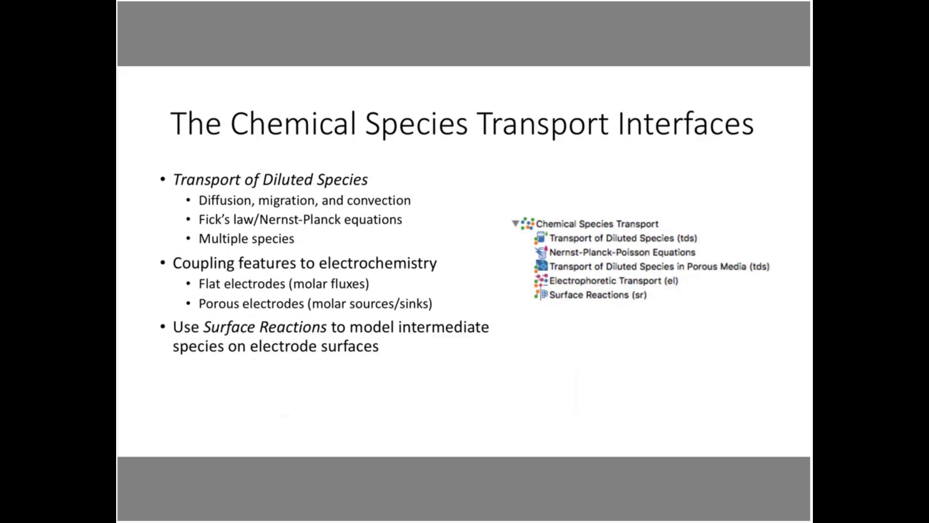
{"action": "key", "text": "Right"}
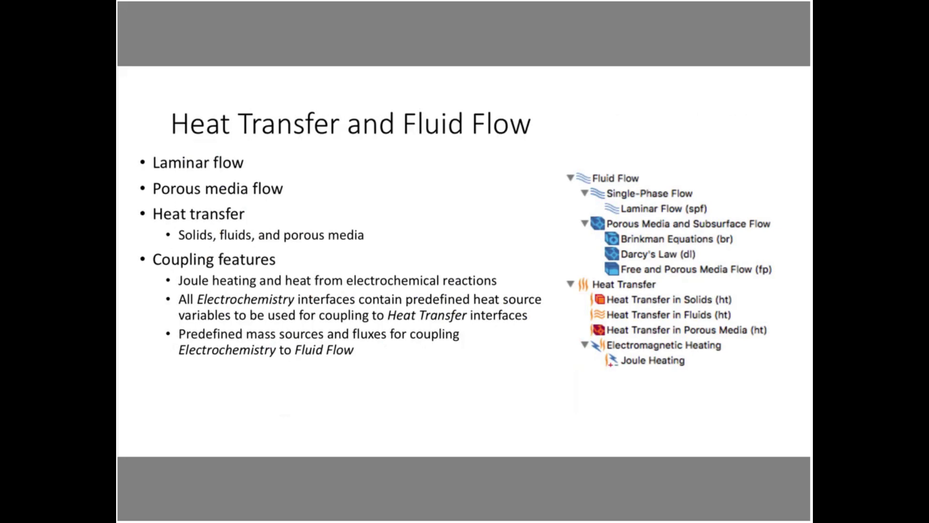